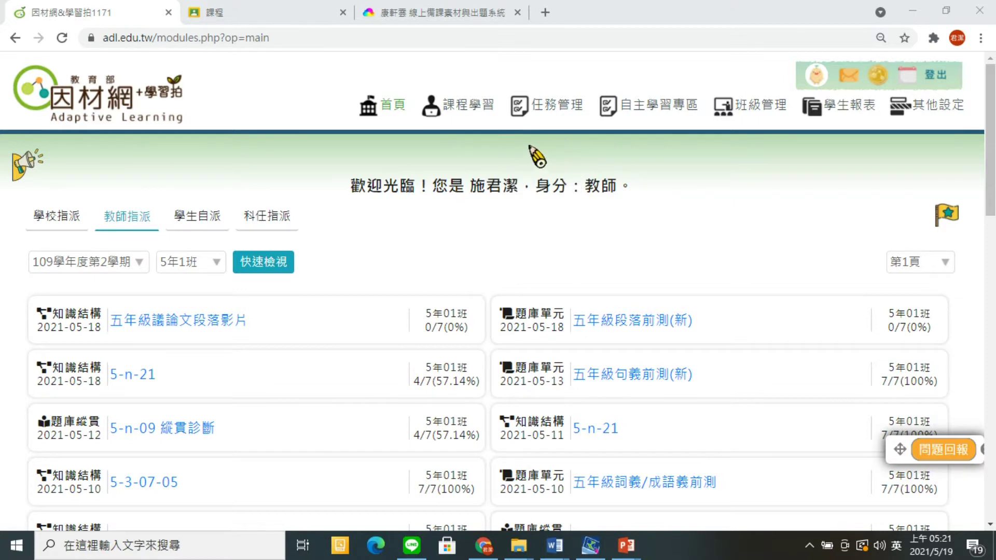
Open the 組卷模組 test-composition module and load the 國語文 question bank by 能力指標 for 109學年度第1學期
{"action": "mouse_move", "coordinate": [571, 108]}
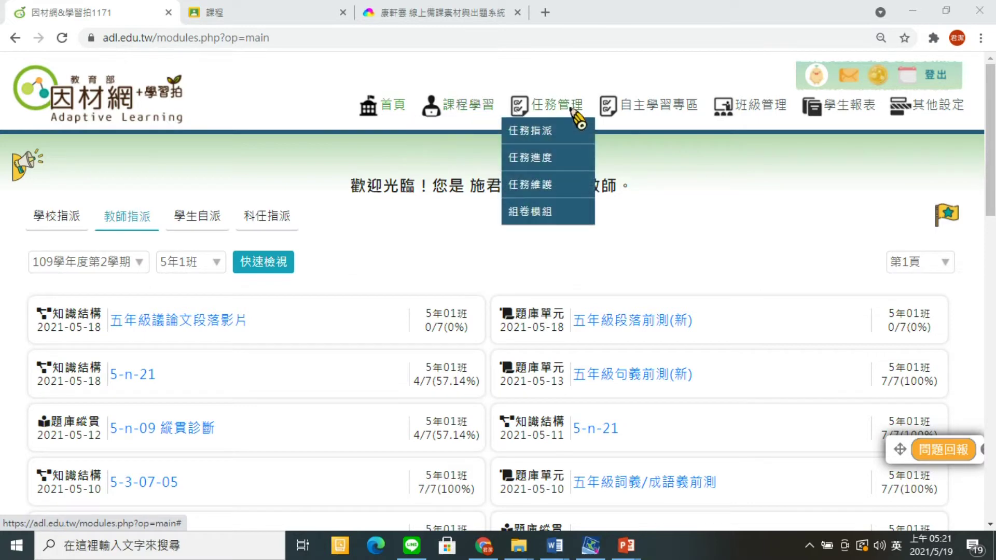
{"action": "left_click", "coordinate": [540, 210]}
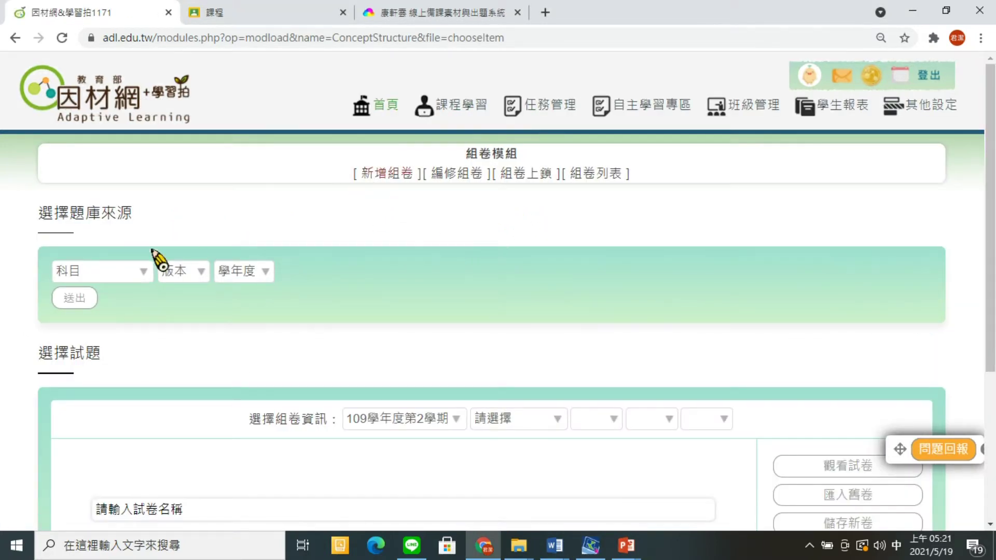
{"action": "left_click", "coordinate": [113, 279]}
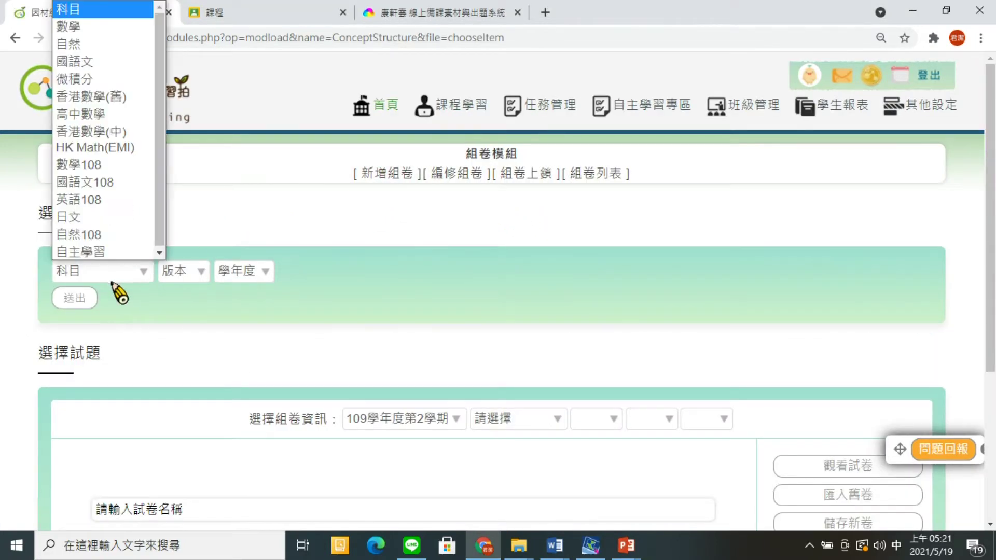
{"action": "left_click", "coordinate": [93, 62]}
{"action": "left_click", "coordinate": [248, 274]}
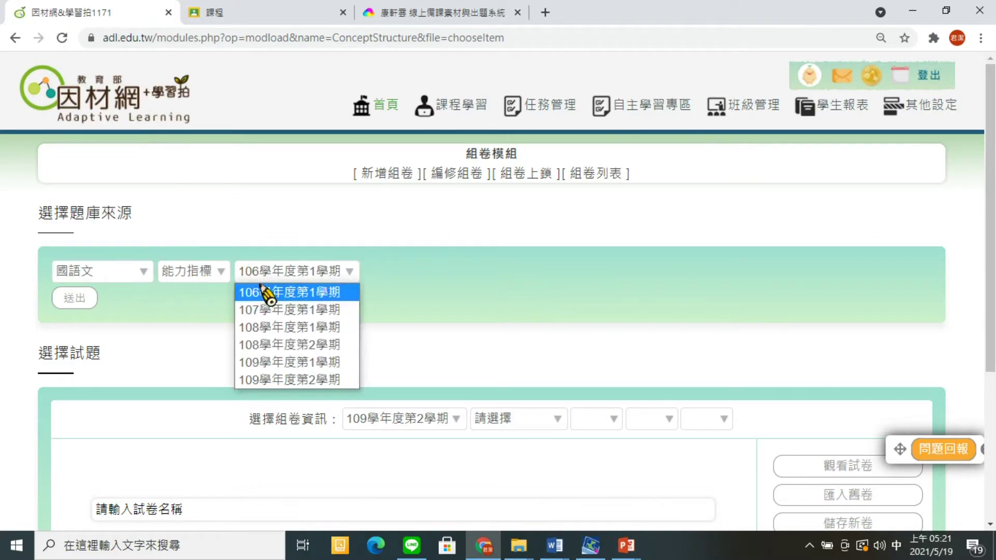
{"action": "left_click", "coordinate": [300, 363]}
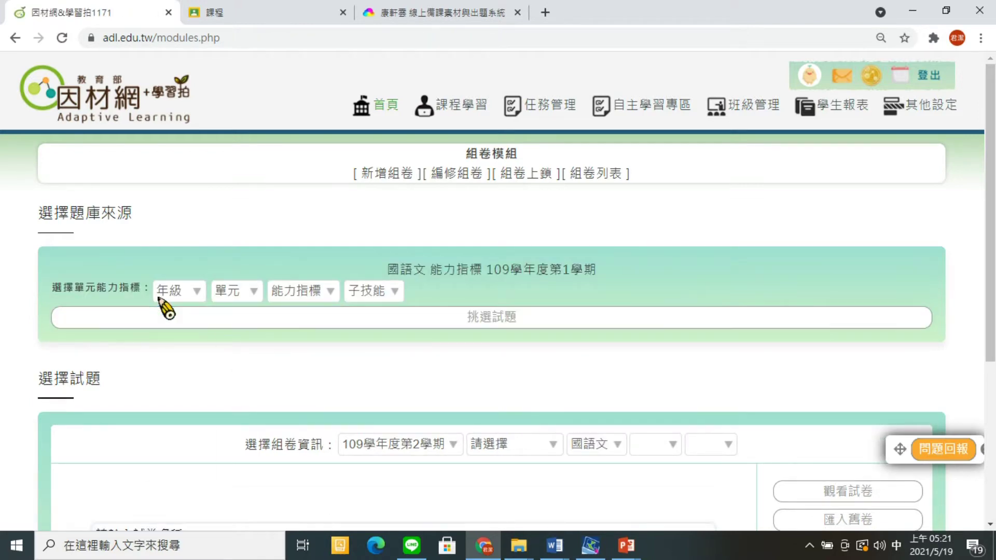
Retrieve the questions for 5年級, 第2單元 閱讀能力, indicator 5-3-05, sub-skill (-05-13) 段落訊息議論文
{"action": "left_click", "coordinate": [168, 292]}
{"action": "left_click", "coordinate": [187, 403]}
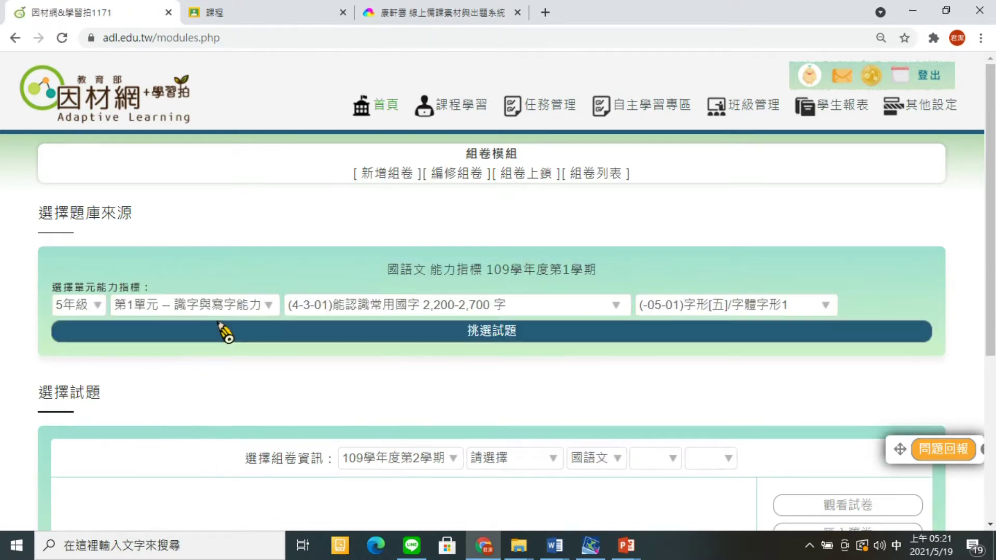
{"action": "left_click", "coordinate": [195, 309]}
{"action": "left_click", "coordinate": [191, 342]}
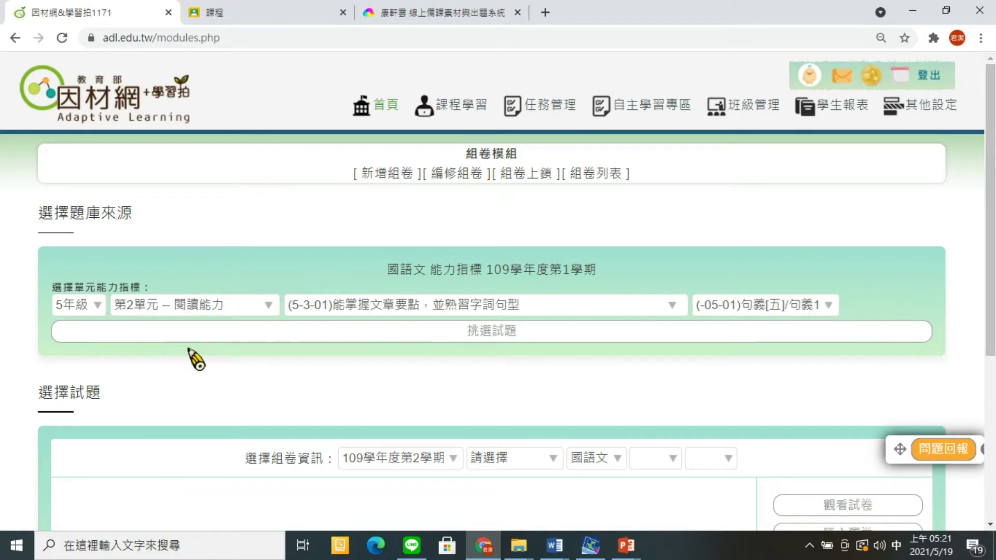
{"action": "left_click", "coordinate": [353, 307]}
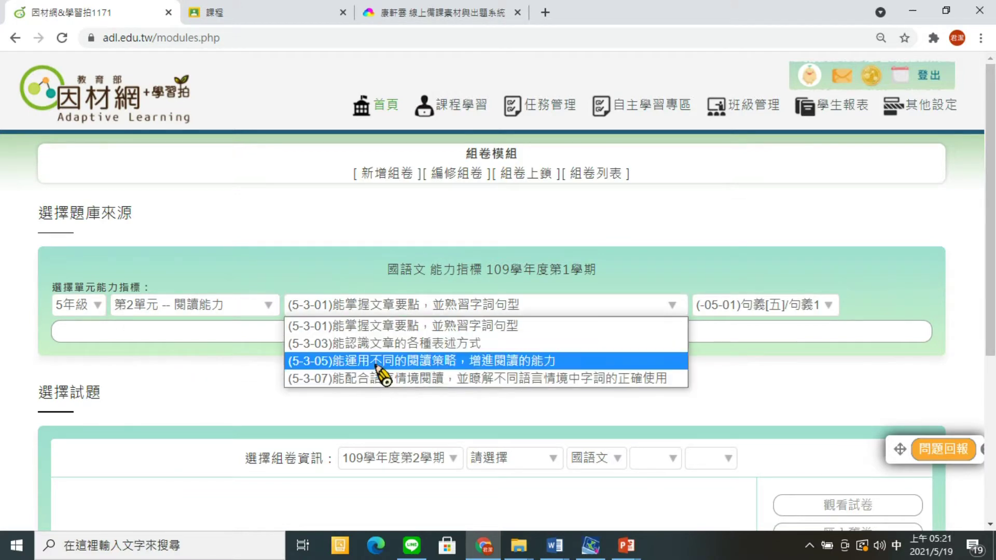
{"action": "left_click", "coordinate": [379, 361]}
{"action": "left_click", "coordinate": [721, 314]}
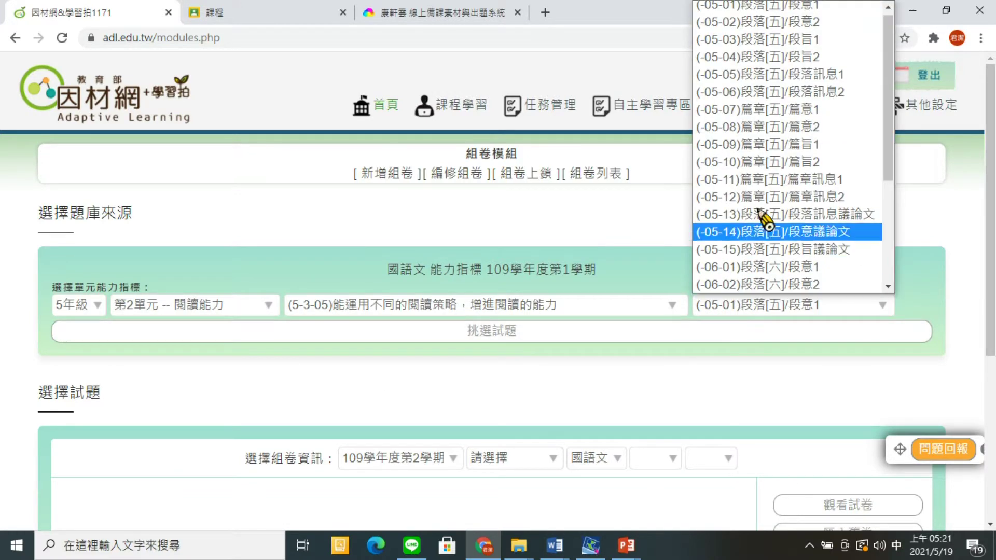
{"action": "left_click", "coordinate": [773, 219]}
{"action": "left_click", "coordinate": [561, 333]}
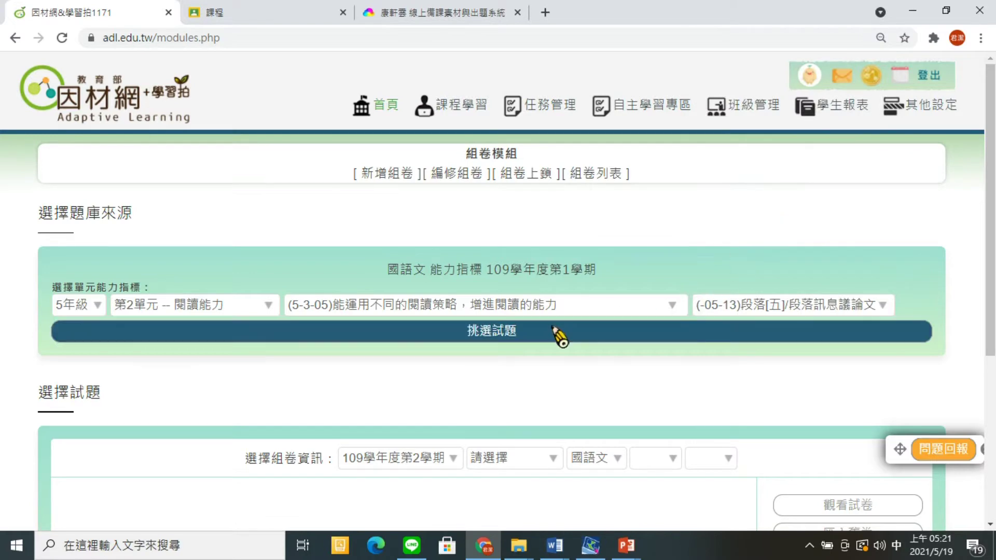
Add questions 19904, 19905 and 19908 of indicator 5-3-05-05-13 to the test paper
{"action": "scroll", "coordinate": [587, 384], "scroll_direction": "down", "scroll_amount": 4}
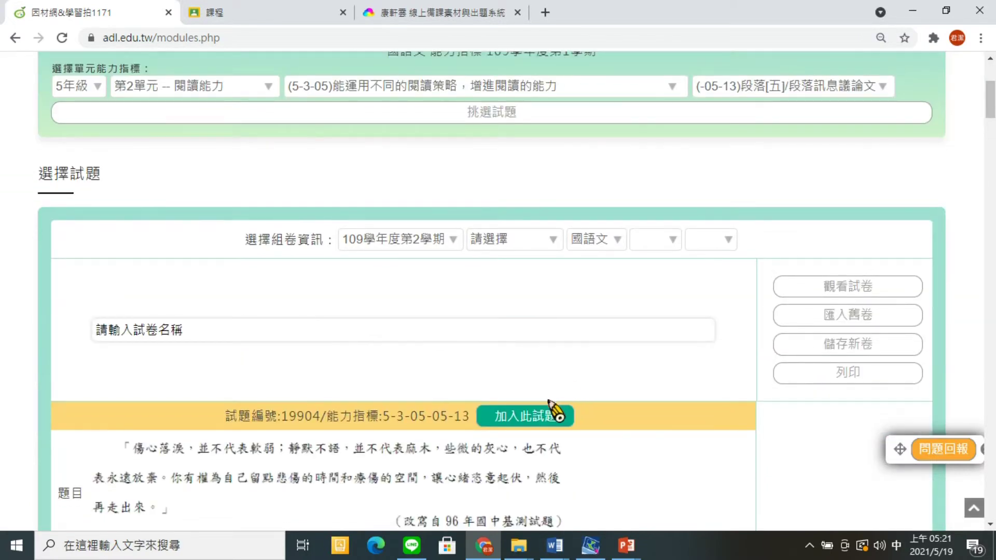
{"action": "left_click", "coordinate": [552, 415]}
{"action": "scroll", "coordinate": [550, 415], "scroll_direction": "down", "scroll_amount": 5}
{"action": "left_click", "coordinate": [551, 457]}
{"action": "scroll", "coordinate": [551, 440], "scroll_direction": "down", "scroll_amount": 8}
{"action": "left_click", "coordinate": [545, 415]}
Switch the sub-skill to (-05-14) 段意議論文 and retrieve its questions
{"action": "scroll", "coordinate": [751, 311], "scroll_direction": "up", "scroll_amount": 20}
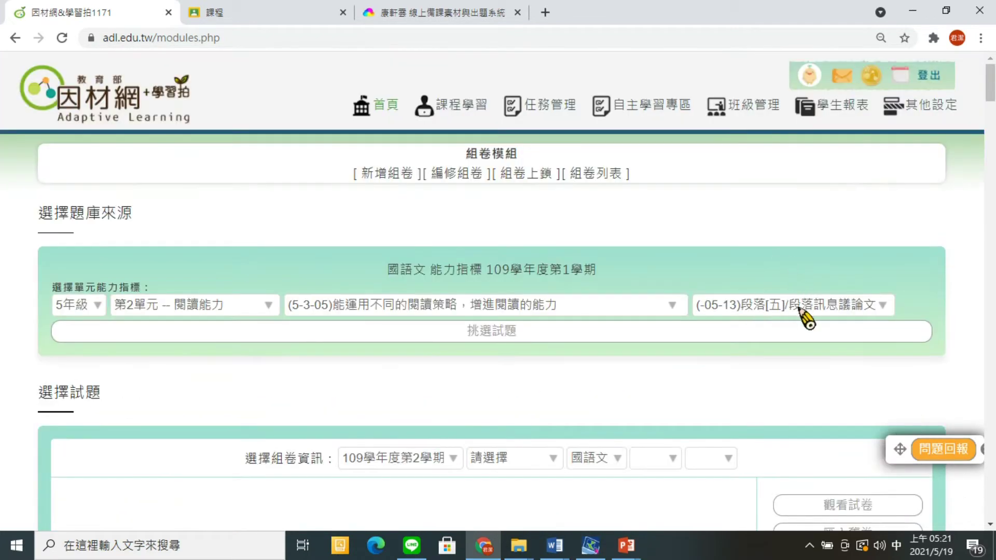
{"action": "left_click", "coordinate": [802, 310]}
{"action": "left_click", "coordinate": [797, 233]}
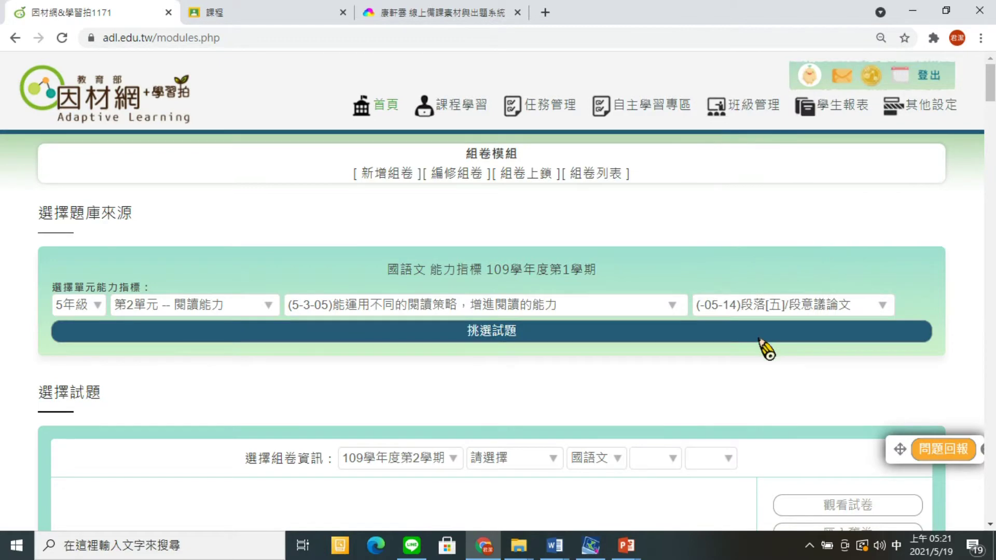
Add three questions of indicator 5-3-05-05-14 to the test paper, including 19909 and 19910
{"action": "scroll", "coordinate": [747, 353], "scroll_direction": "down", "scroll_amount": 8}
{"action": "left_click", "coordinate": [558, 271]}
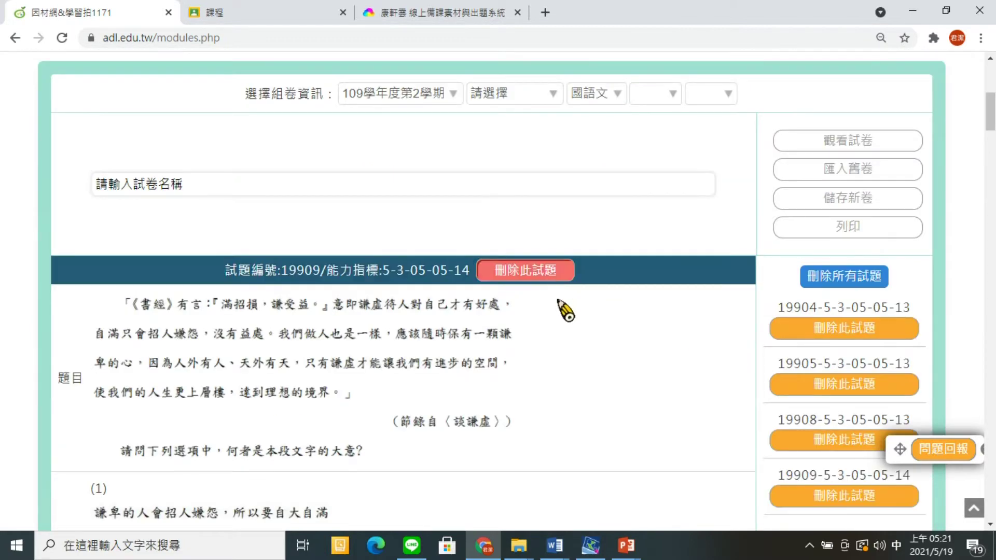
{"action": "scroll", "coordinate": [566, 322], "scroll_direction": "down", "scroll_amount": 5}
{"action": "scroll", "coordinate": [565, 332], "scroll_direction": "down", "scroll_amount": 3}
{"action": "left_click", "coordinate": [549, 323]}
{"action": "scroll", "coordinate": [551, 335], "scroll_direction": "down", "scroll_amount": 8}
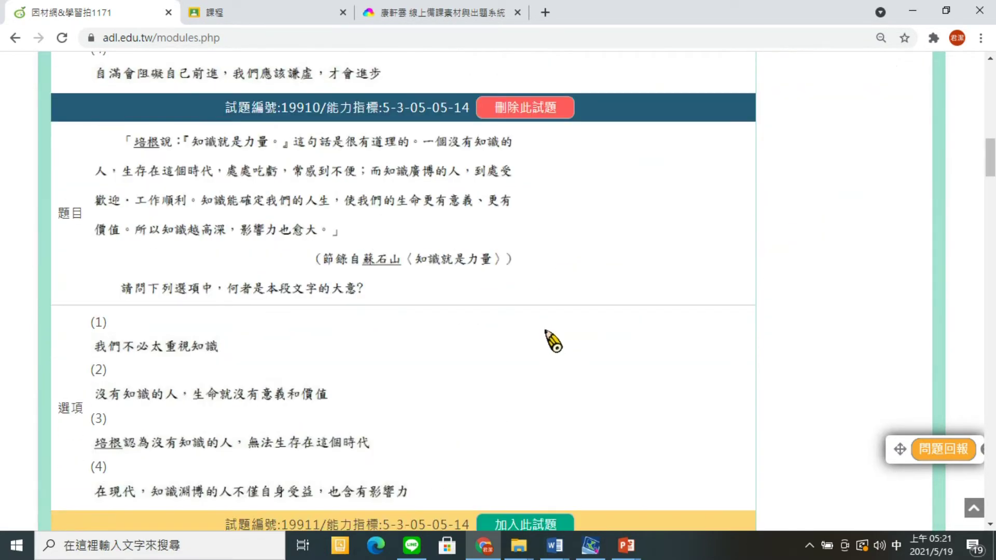
{"action": "left_click", "coordinate": [545, 314]}
Switch the sub-skill to (-05-15) 段旨議論文 and retrieve its questions
{"action": "scroll", "coordinate": [723, 295], "scroll_direction": "up", "scroll_amount": 15}
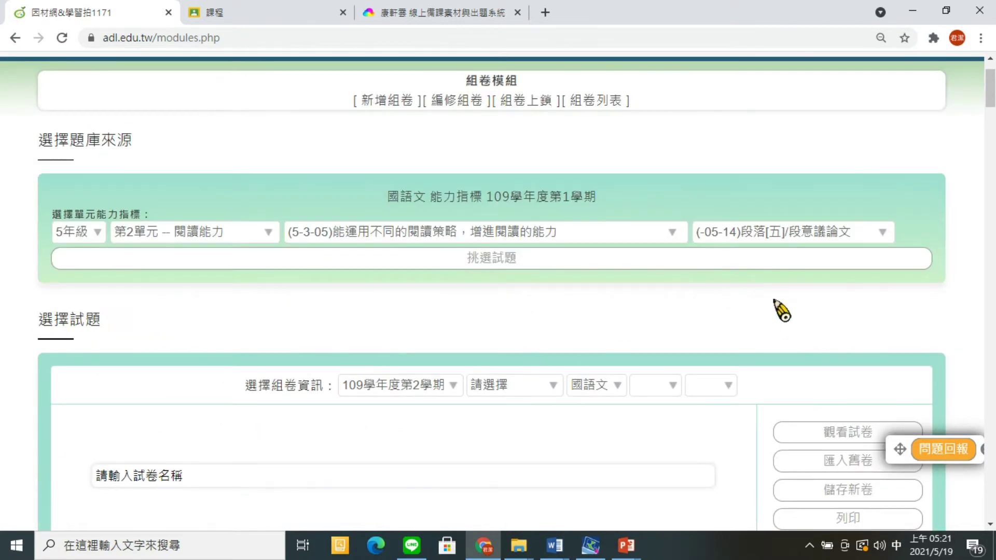
{"action": "left_click", "coordinate": [766, 237]}
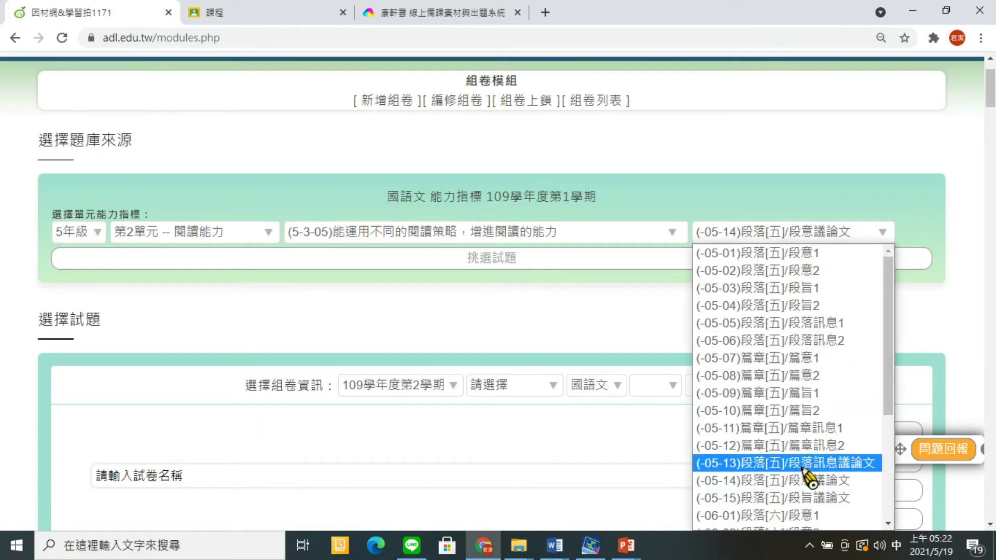
{"action": "left_click", "coordinate": [817, 498]}
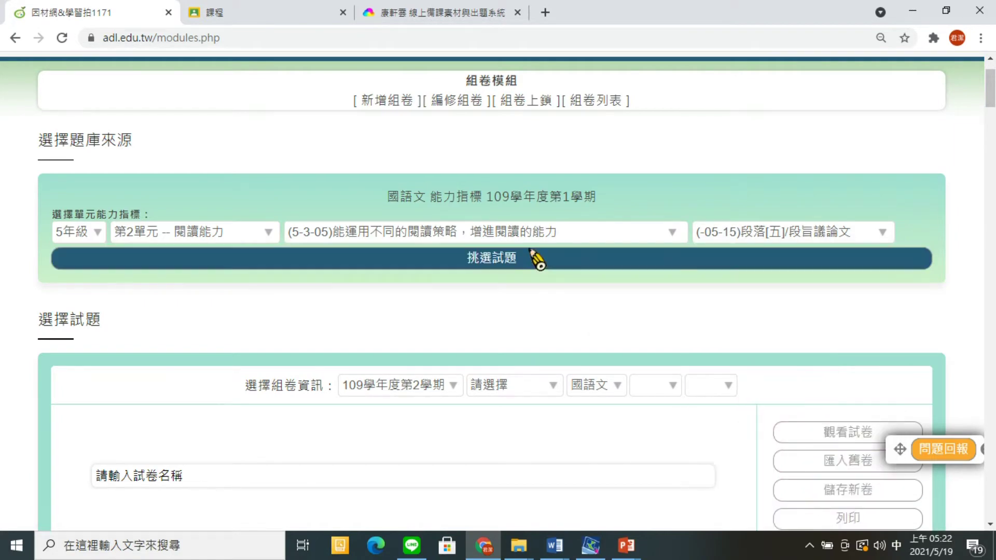
Add three questions of indicator 5-3-05-05-15 to the test paper, starting with 19915
{"action": "scroll", "coordinate": [529, 340], "scroll_direction": "down", "scroll_amount": 7}
{"action": "scroll", "coordinate": [527, 307], "scroll_direction": "up", "scroll_amount": 3}
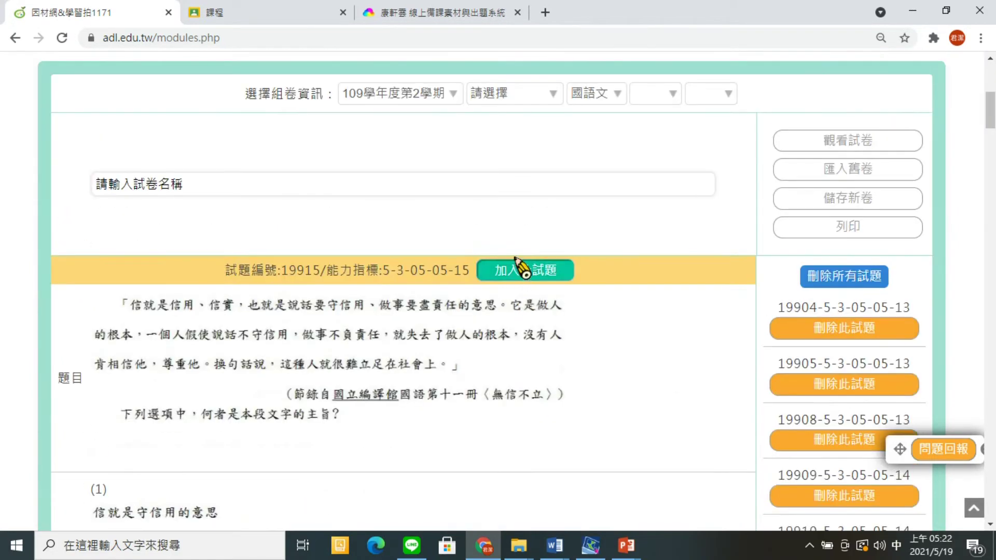
{"action": "left_click", "coordinate": [524, 273]}
{"action": "scroll", "coordinate": [535, 384], "scroll_direction": "down", "scroll_amount": 6}
{"action": "left_click", "coordinate": [543, 399]}
{"action": "scroll", "coordinate": [543, 400], "scroll_direction": "down", "scroll_amount": 4}
{"action": "scroll", "coordinate": [547, 407], "scroll_direction": "down", "scroll_amount": 6}
{"action": "left_click", "coordinate": [535, 312]}
Name the test paper 段落議論文前測卷
{"action": "scroll", "coordinate": [526, 357], "scroll_direction": "up", "scroll_amount": 15}
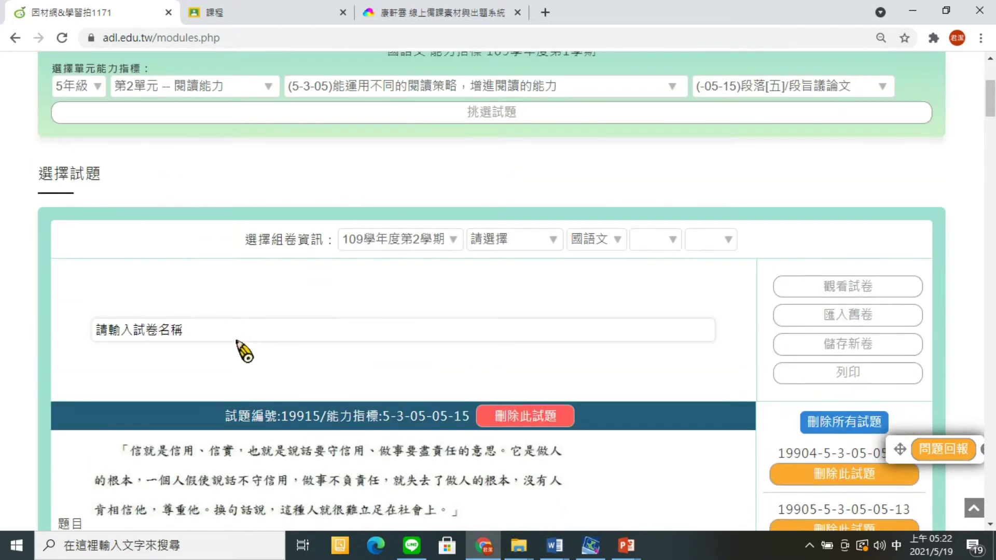
{"action": "left_click", "coordinate": [237, 340]}
{"action": "key", "text": "BackSpace"}
{"action": "key", "text": "BackSpace"}
{"action": "key", "text": "BackSpace"}
{"action": "key", "text": "BackSpace"}
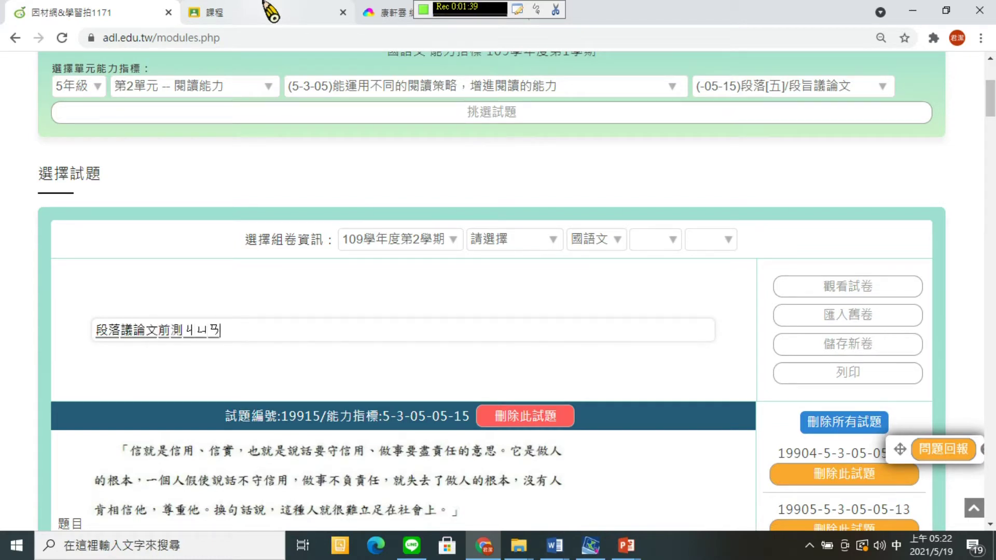
{"action": "key", "text": "Down"}
{"action": "key", "text": "Down"}
{"action": "key", "text": "Return"}
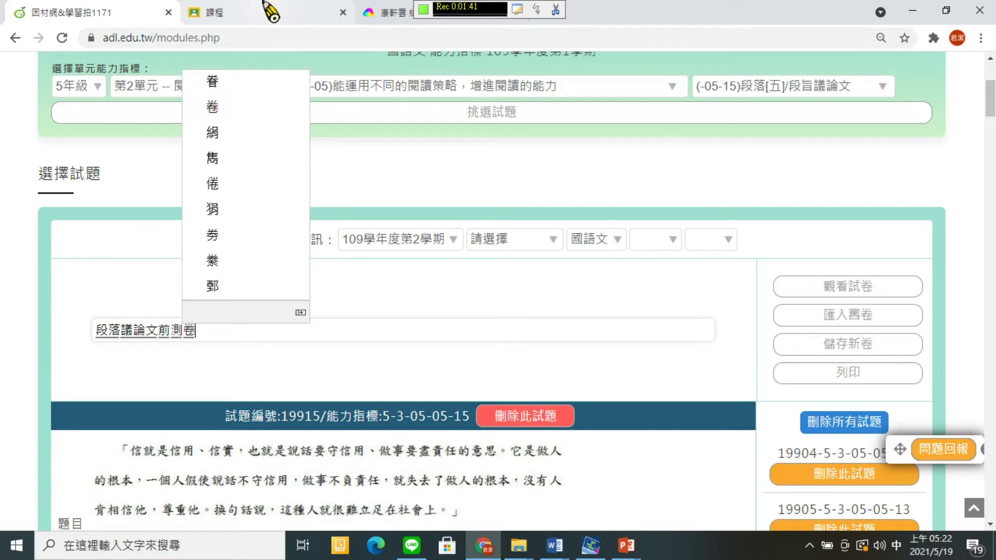
{"action": "key", "text": "Return"}
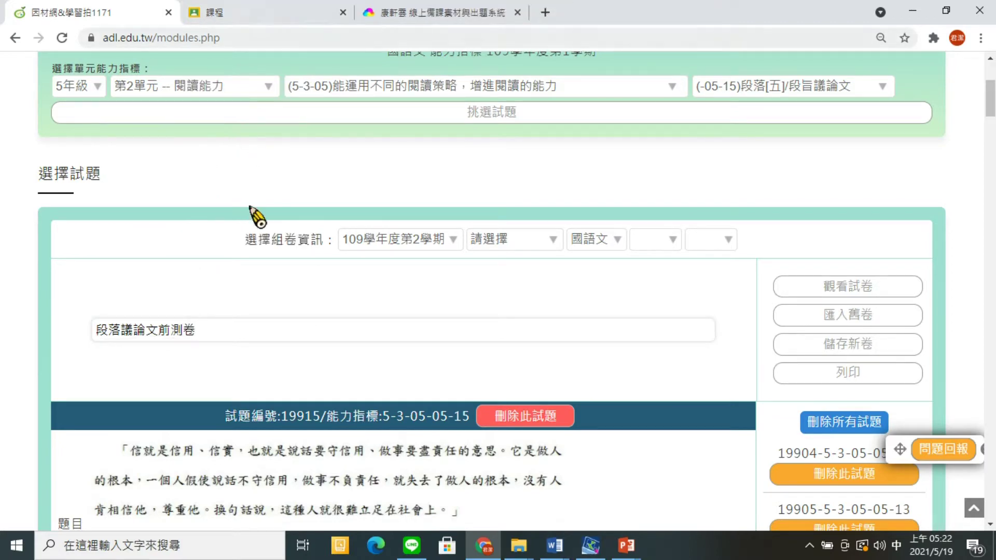
Assign the paper to 康軒, 5年級, 第10單元 第十課, and save it as a new paper
{"action": "left_click", "coordinate": [509, 240]}
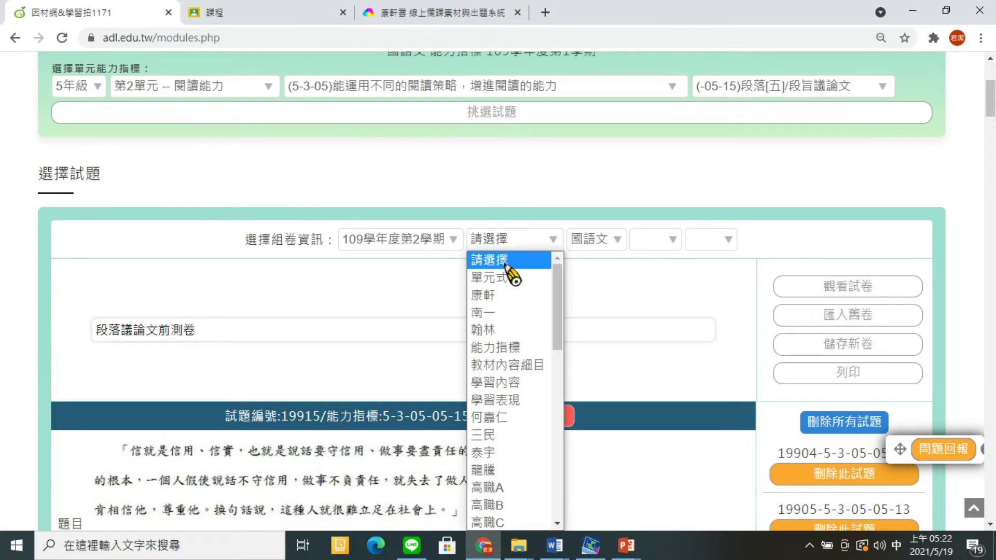
{"action": "left_click", "coordinate": [506, 297]}
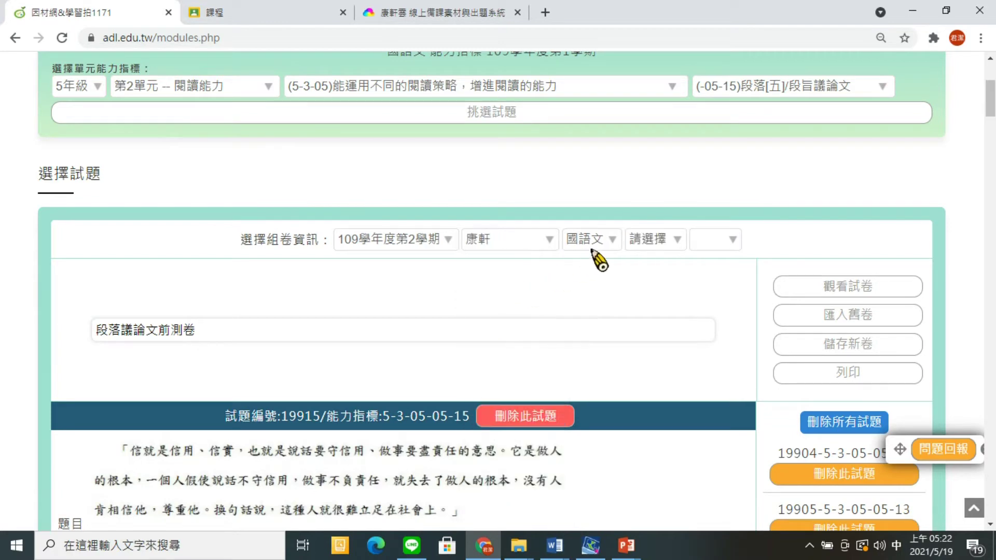
{"action": "left_click", "coordinate": [652, 241]}
{"action": "left_click", "coordinate": [662, 248]}
{"action": "left_click", "coordinate": [662, 243]}
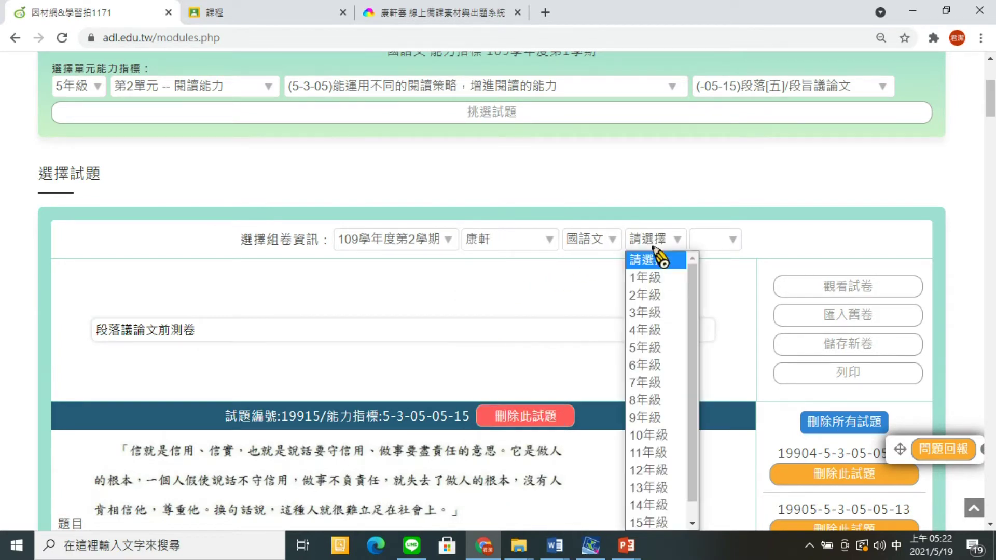
{"action": "left_click", "coordinate": [666, 355]}
{"action": "left_click", "coordinate": [713, 245]}
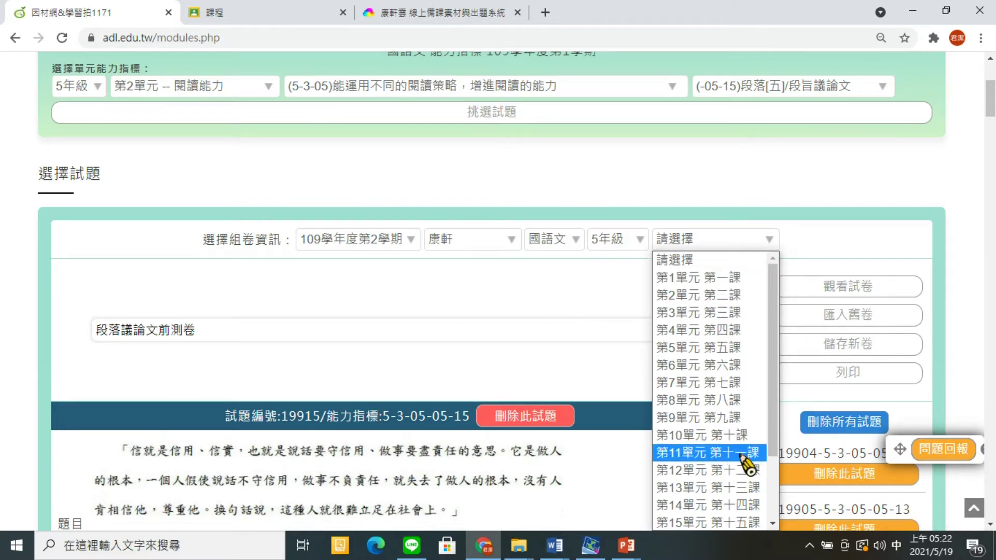
{"action": "left_click", "coordinate": [735, 437]}
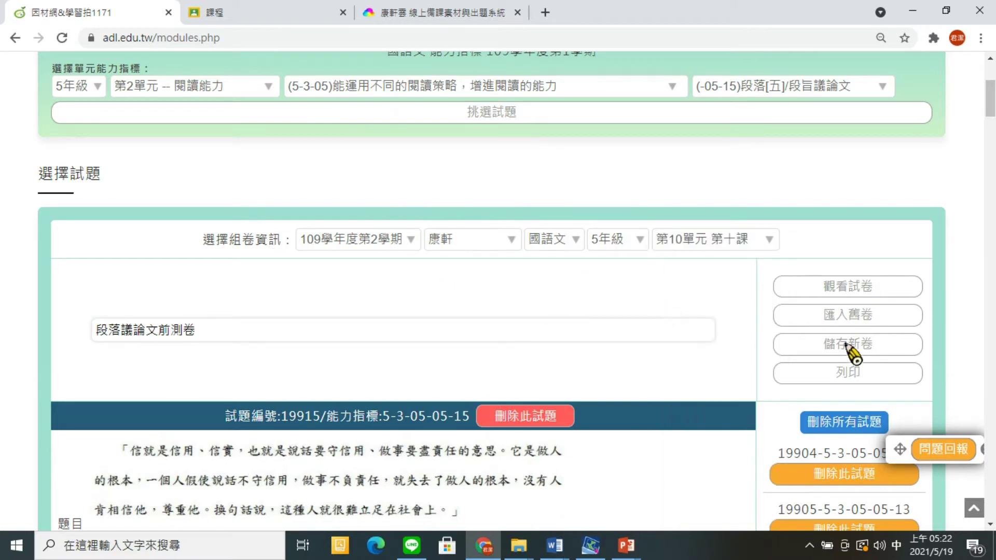
{"action": "left_click", "coordinate": [817, 352]}
{"action": "left_click", "coordinate": [617, 121]}
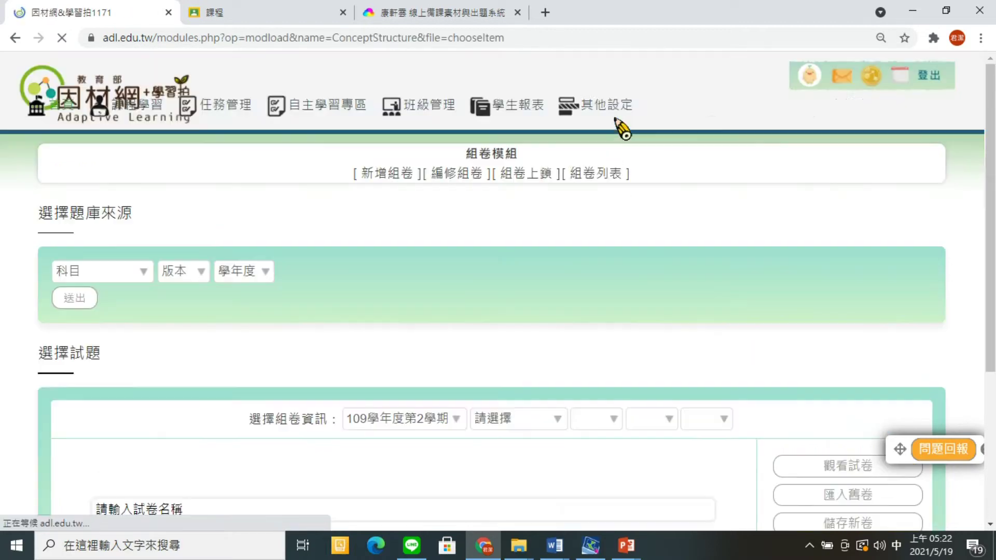
Load the 國語文 question bank for 109學年度第1學期 again for another paper
{"action": "left_click", "coordinate": [123, 272]}
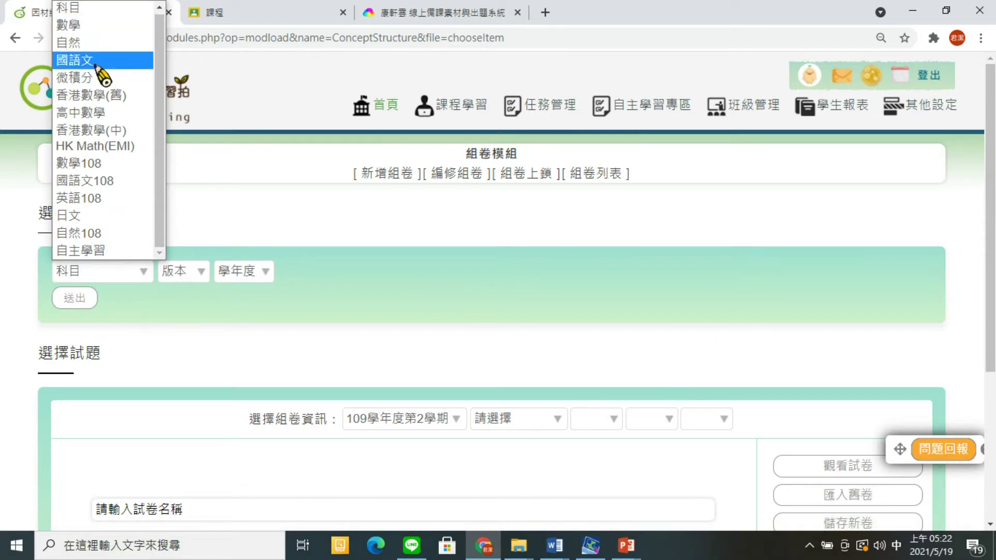
{"action": "left_click", "coordinate": [83, 60]}
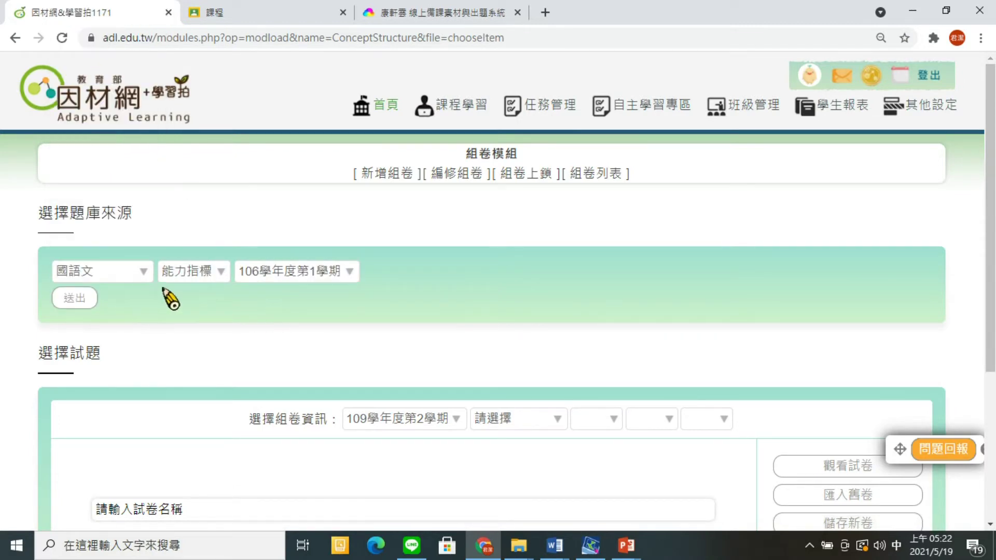
{"action": "left_click", "coordinate": [257, 275]}
{"action": "left_click", "coordinate": [283, 364]}
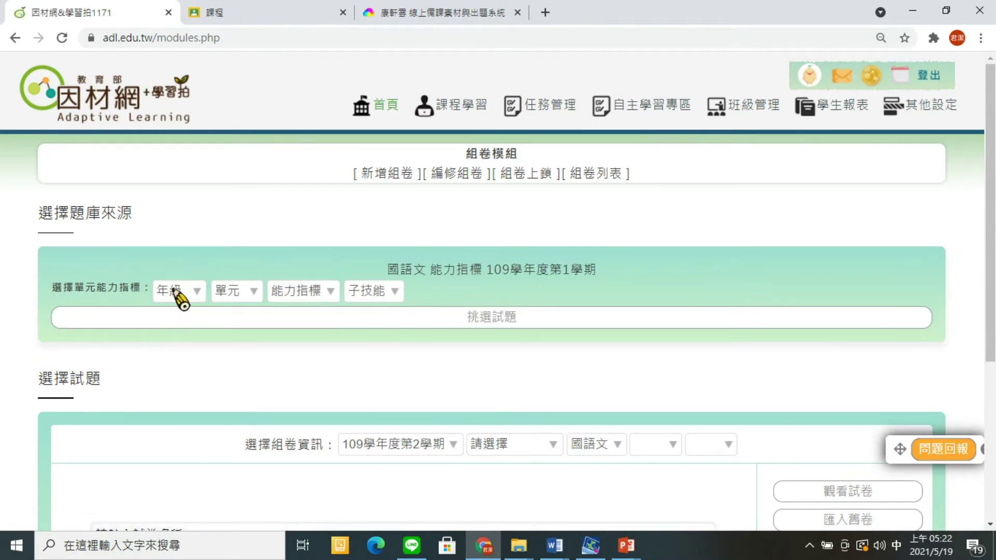
List the 5年級 questions of 第2單元 閱讀能力, indicator 5-3-05, sub-skill (-05-13)段落[五]/段落訊息議論文
{"action": "left_click", "coordinate": [179, 292]}
{"action": "left_click", "coordinate": [179, 400]}
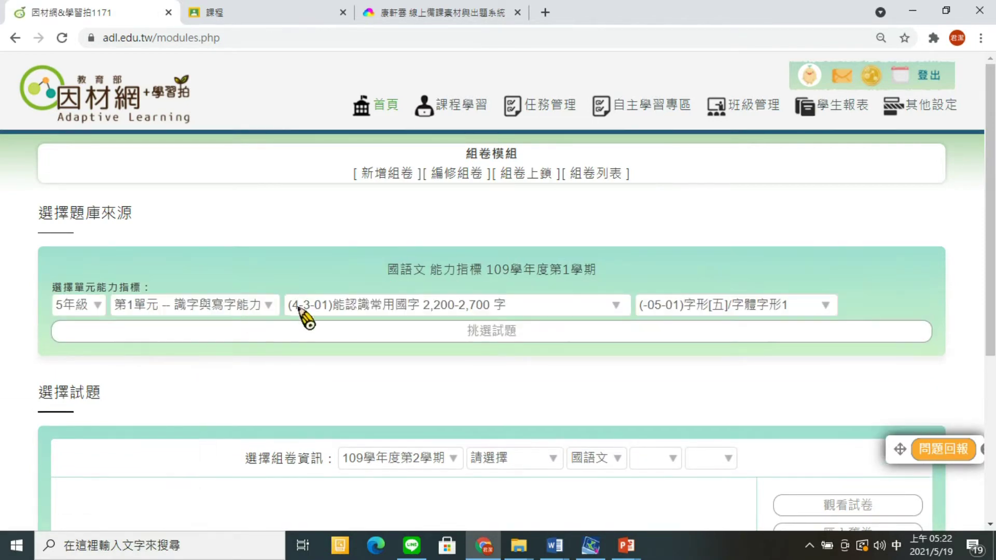
{"action": "left_click", "coordinate": [251, 307]}
{"action": "left_click", "coordinate": [248, 344]}
{"action": "left_click", "coordinate": [353, 310]}
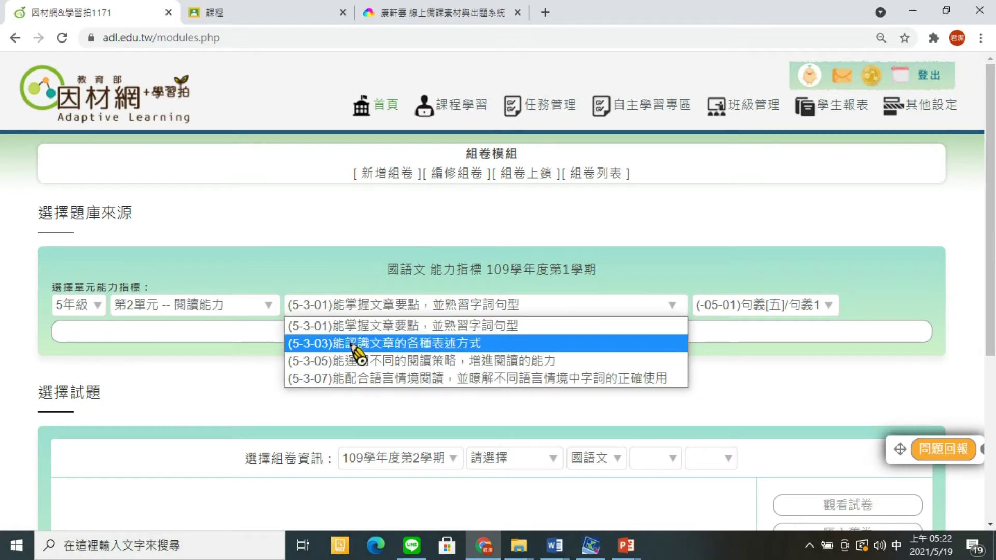
{"action": "left_click", "coordinate": [358, 361]}
{"action": "left_click", "coordinate": [805, 310]}
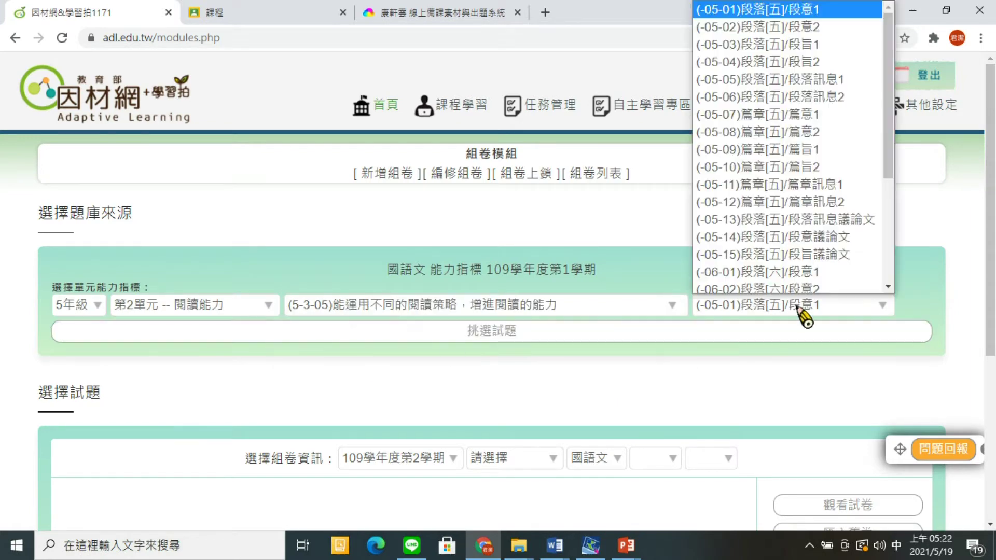
{"action": "left_click", "coordinate": [805, 214]}
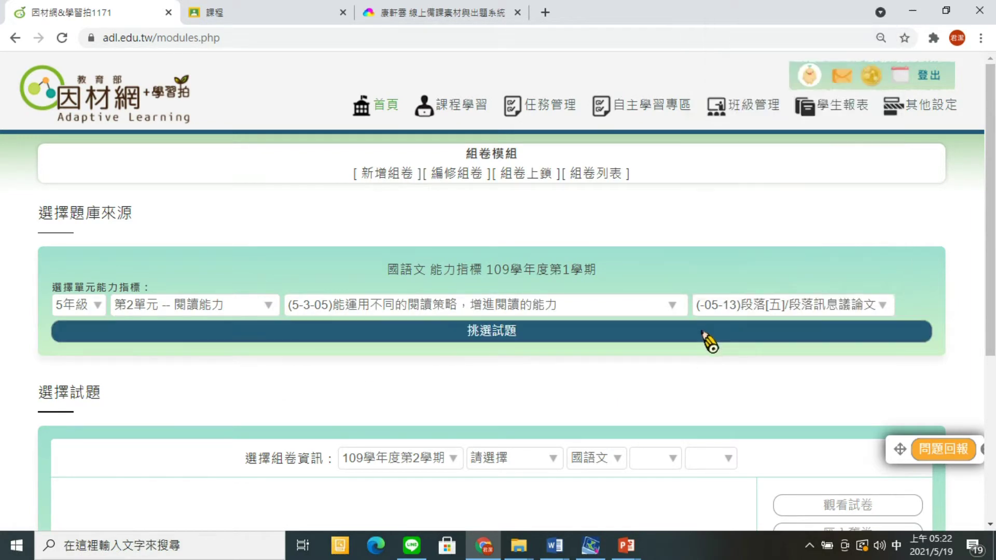
Add questions 19927, 19928 and 19929 of indicator 5-3-05-05-13 to the test paper
{"action": "scroll", "coordinate": [467, 397], "scroll_direction": "down", "scroll_amount": 1}
{"action": "scroll", "coordinate": [584, 363], "scroll_direction": "down", "scroll_amount": 20}
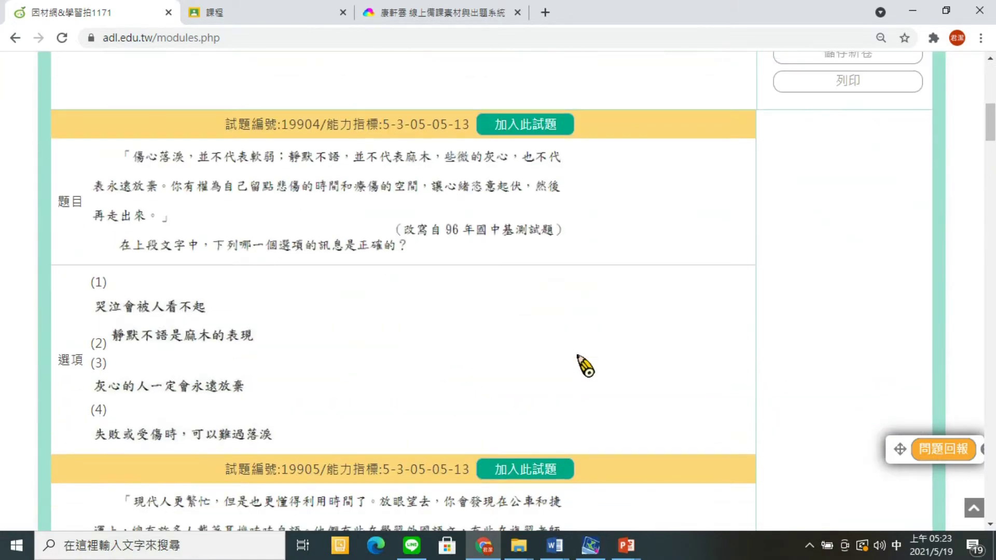
{"action": "scroll", "coordinate": [583, 363], "scroll_direction": "down", "scroll_amount": 6}
{"action": "left_click", "coordinate": [551, 338]}
{"action": "scroll", "coordinate": [556, 363], "scroll_direction": "down", "scroll_amount": 5}
{"action": "scroll", "coordinate": [550, 389], "scroll_direction": "down", "scroll_amount": 4}
{"action": "left_click", "coordinate": [526, 296]}
{"action": "scroll", "coordinate": [540, 358], "scroll_direction": "down", "scroll_amount": 4}
{"action": "scroll", "coordinate": [546, 363], "scroll_direction": "down", "scroll_amount": 5}
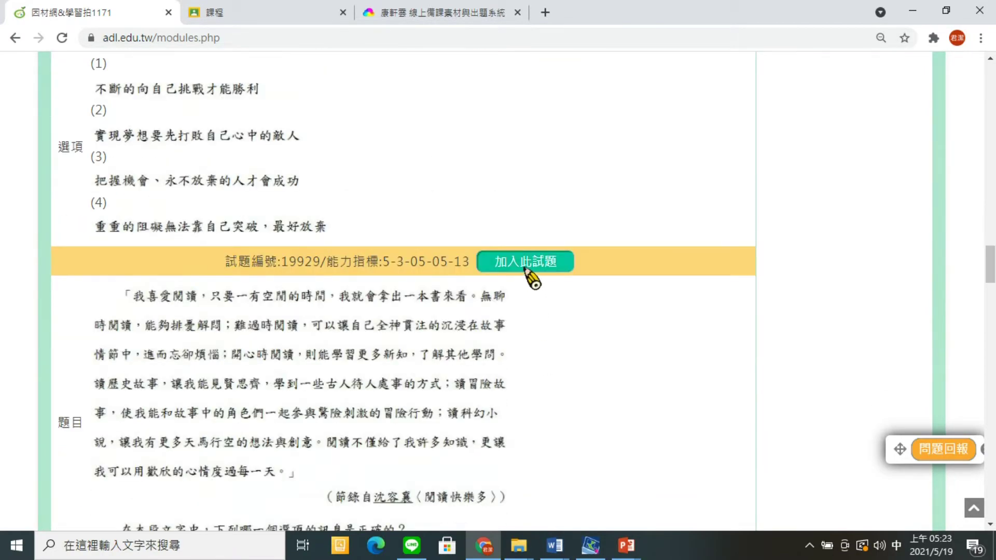
Switch the sub-skill to (-05-14)段落[五]/段意議論文 and list its questions
{"action": "scroll", "coordinate": [707, 229], "scroll_direction": "up", "scroll_amount": 20}
{"action": "scroll", "coordinate": [726, 249], "scroll_direction": "up", "scroll_amount": 15}
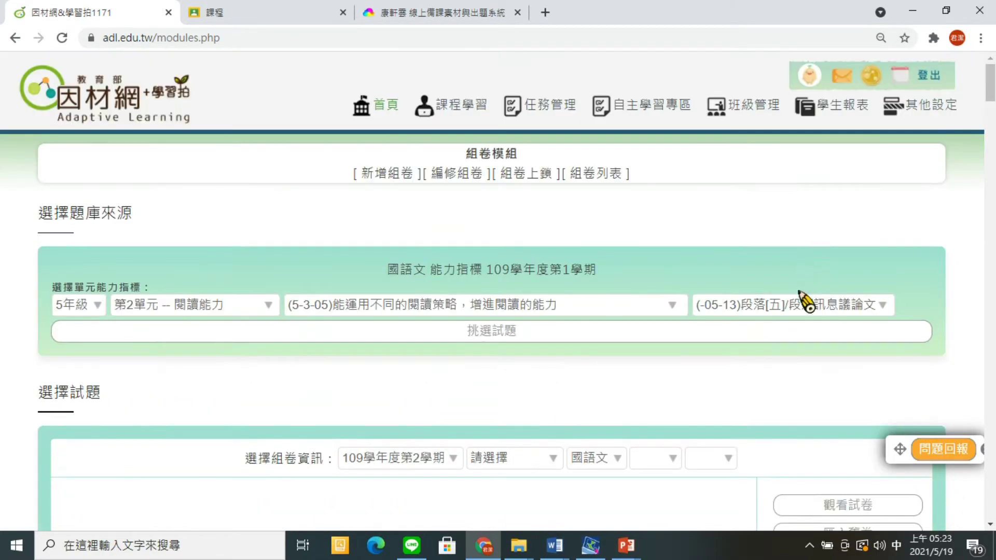
{"action": "left_click", "coordinate": [806, 305]}
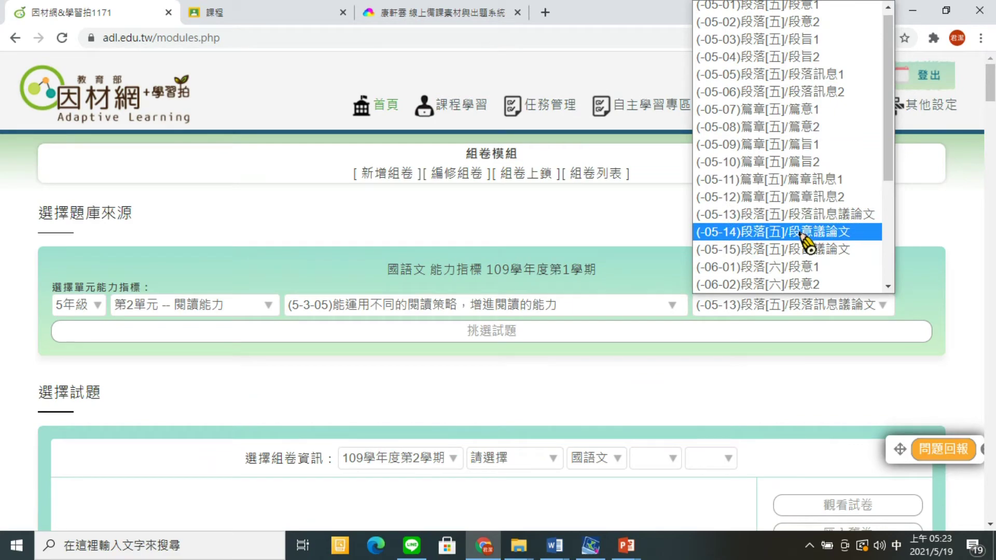
{"action": "left_click", "coordinate": [805, 234]}
{"action": "left_click", "coordinate": [655, 334]}
Add questions 19912, 19913 and 19914 of indicator 5-3-05-05-14 to the test paper
{"action": "scroll", "coordinate": [659, 355], "scroll_direction": "down", "scroll_amount": 20}
{"action": "scroll", "coordinate": [570, 311], "scroll_direction": "down", "scroll_amount": 2}
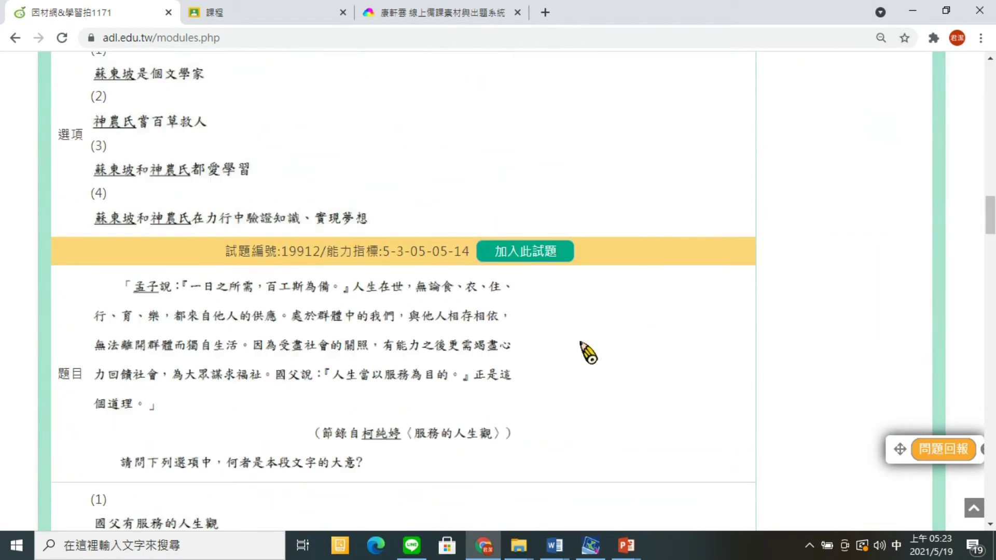
{"action": "left_click", "coordinate": [519, 257]}
{"action": "scroll", "coordinate": [525, 285], "scroll_direction": "down", "scroll_amount": 7}
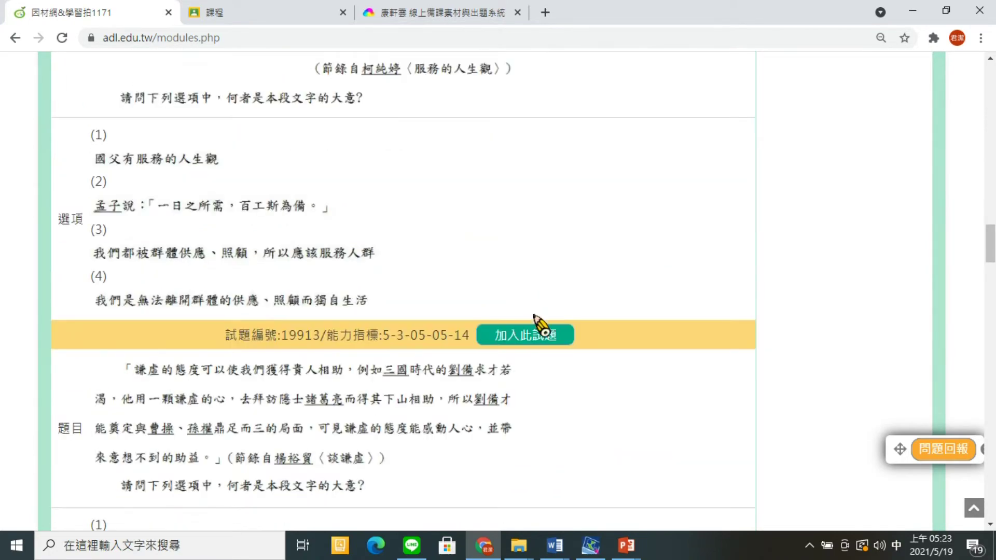
{"action": "scroll", "coordinate": [545, 342], "scroll_direction": "down", "scroll_amount": 7}
{"action": "left_click", "coordinate": [545, 345]}
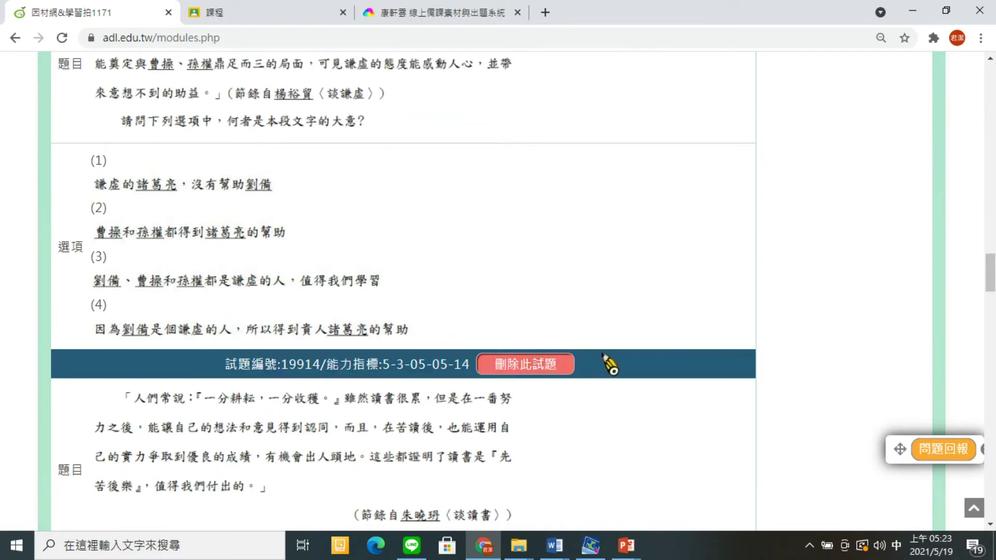
Switch the sub-skill to (-05-15)段落[五]/段旨議論文 and list its questions
{"action": "scroll", "coordinate": [756, 293], "scroll_direction": "up", "scroll_amount": 15}
{"action": "scroll", "coordinate": [756, 293], "scroll_direction": "up", "scroll_amount": 20}
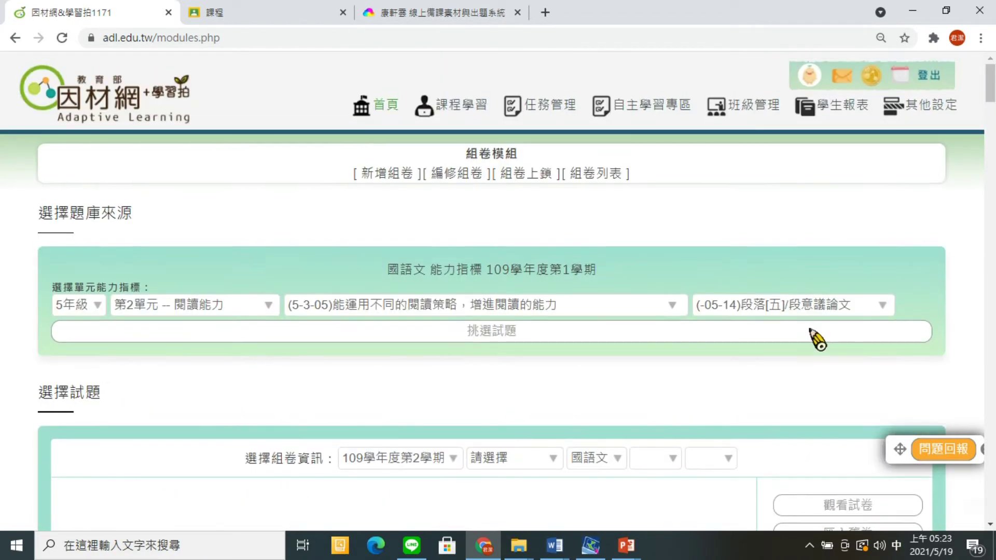
{"action": "left_click", "coordinate": [806, 311]}
{"action": "left_click", "coordinate": [799, 250]}
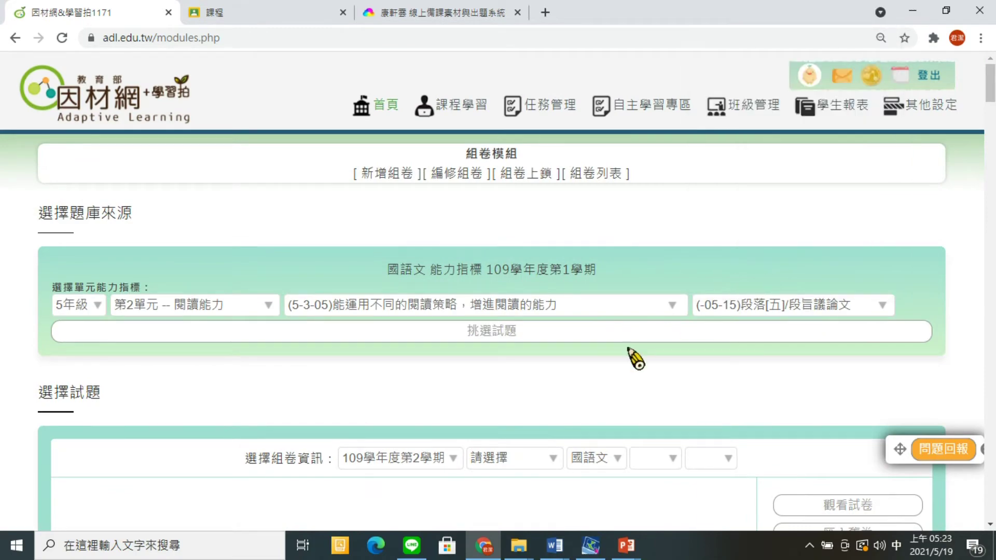
{"action": "left_click", "coordinate": [630, 343]}
Add questions 19918, 19919 and 19920 of indicator 5-3-05-05-15 to the test paper
{"action": "scroll", "coordinate": [605, 349], "scroll_direction": "down", "scroll_amount": 5}
{"action": "scroll", "coordinate": [594, 349], "scroll_direction": "up", "scroll_amount": 8}
{"action": "scroll", "coordinate": [592, 351], "scroll_direction": "down", "scroll_amount": 3}
{"action": "scroll", "coordinate": [591, 350], "scroll_direction": "up", "scroll_amount": 5}
{"action": "scroll", "coordinate": [590, 350], "scroll_direction": "down", "scroll_amount": 17}
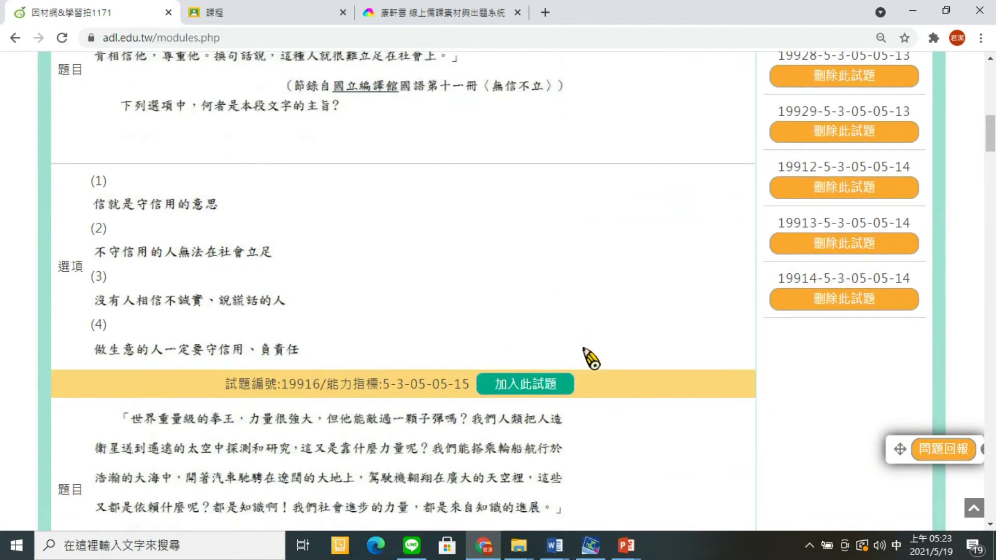
{"action": "scroll", "coordinate": [583, 350], "scroll_direction": "down", "scroll_amount": 5}
{"action": "left_click", "coordinate": [511, 169]}
{"action": "scroll", "coordinate": [519, 223], "scroll_direction": "down", "scroll_amount": 5}
{"action": "left_click", "coordinate": [511, 311]}
{"action": "scroll", "coordinate": [519, 319], "scroll_direction": "down", "scroll_amount": 9}
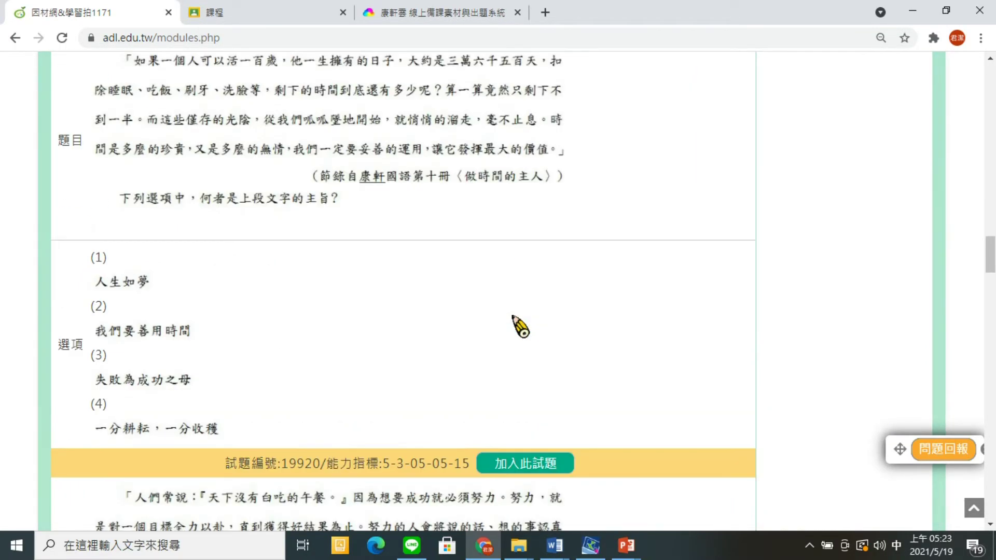
{"action": "left_click", "coordinate": [522, 252]}
Name the test paper 段落議論文後測
{"action": "scroll", "coordinate": [524, 254], "scroll_direction": "up", "scroll_amount": 20}
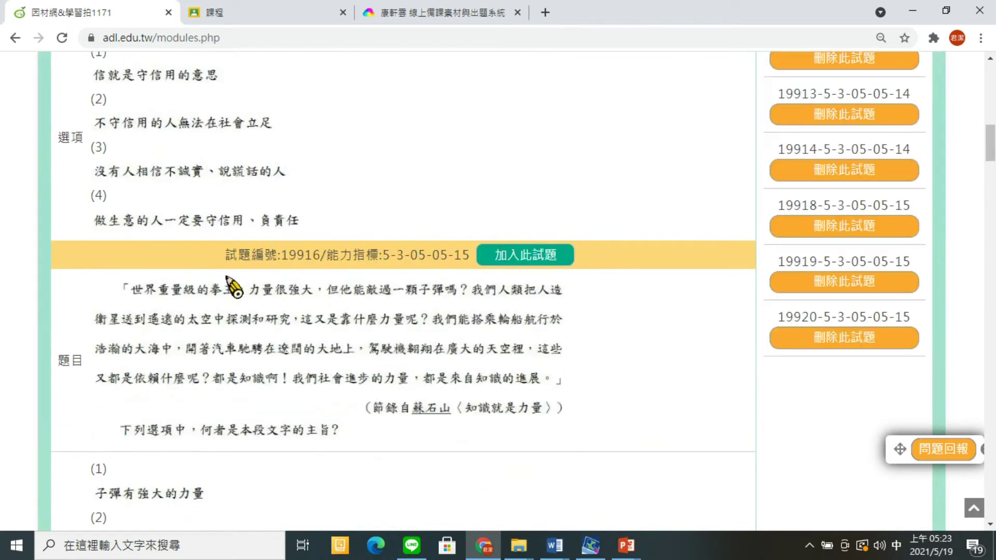
{"action": "scroll", "coordinate": [220, 430], "scroll_direction": "down", "scroll_amount": 3}
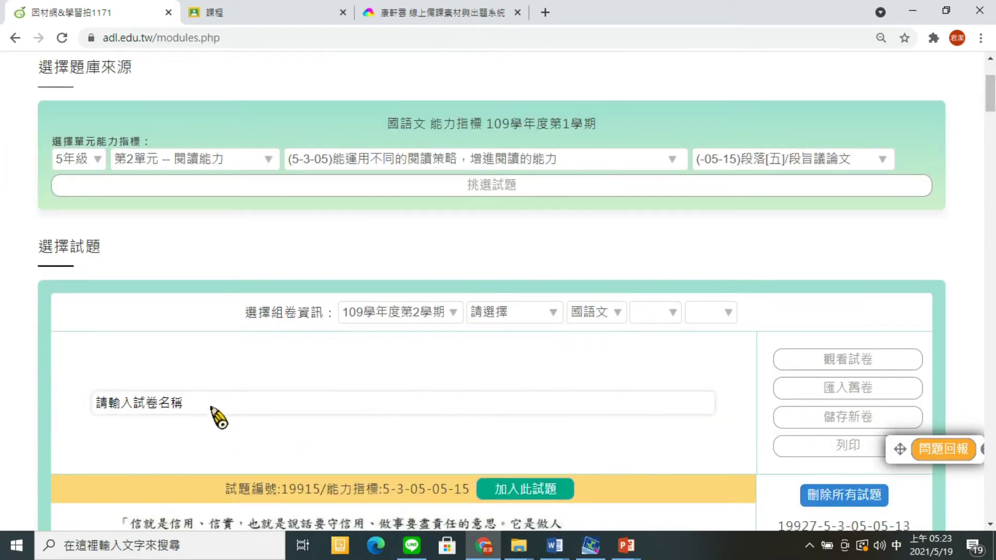
{"action": "key", "text": "ctrl+a"}
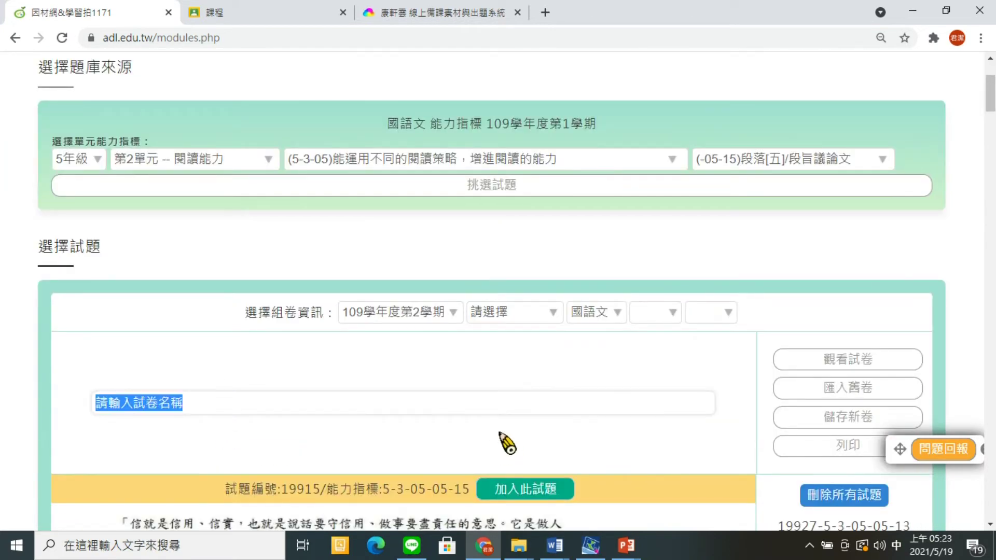
{"action": "type", "text": "ㄉㄨㄢ"}
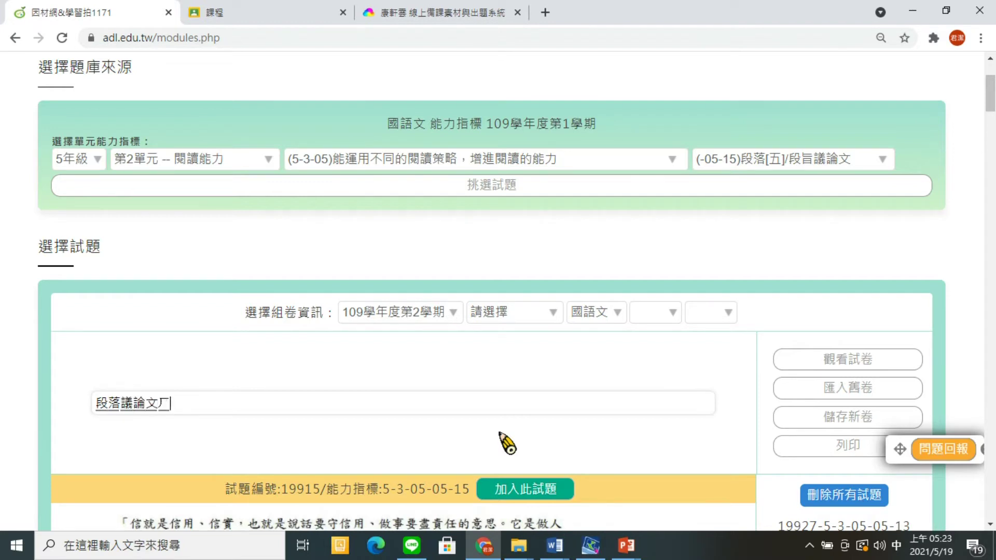
{"action": "key", "text": "Down"}
{"action": "key", "text": "Down"}
{"action": "key", "text": "Return"}
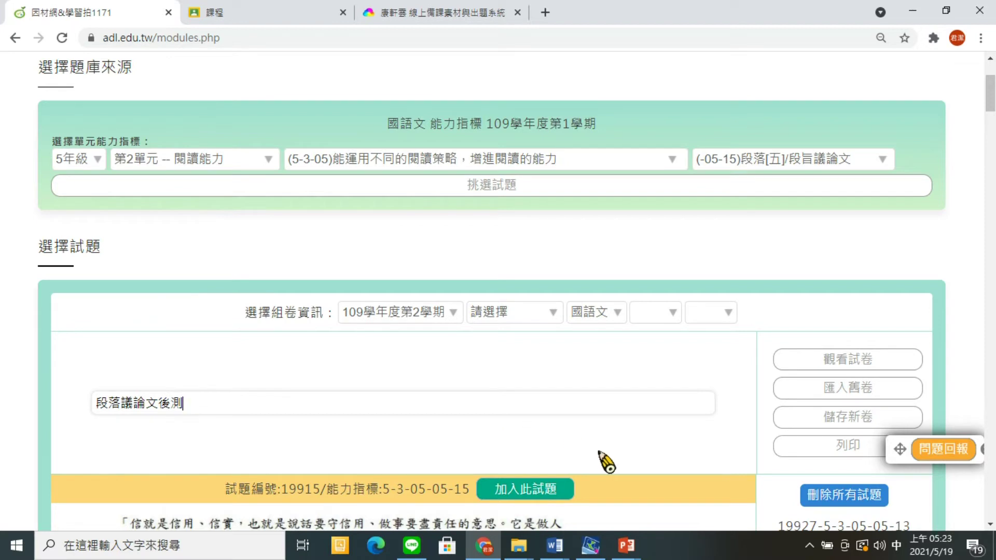
Assign the posttest paper to 康軒, 5年級, 第10單元 第十課, and save it as a new paper
{"action": "left_click", "coordinate": [527, 314]}
{"action": "left_click", "coordinate": [478, 51]}
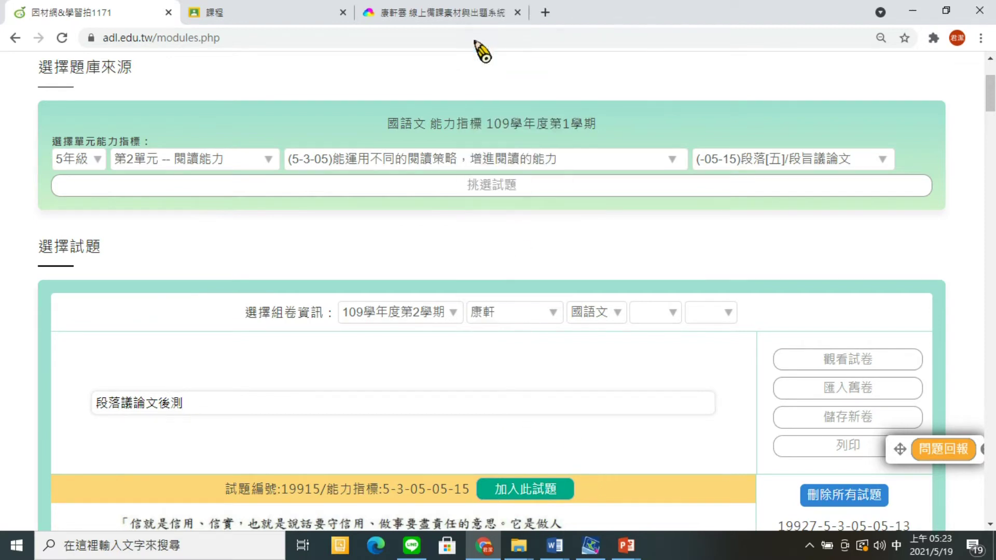
{"action": "left_click", "coordinate": [651, 318]}
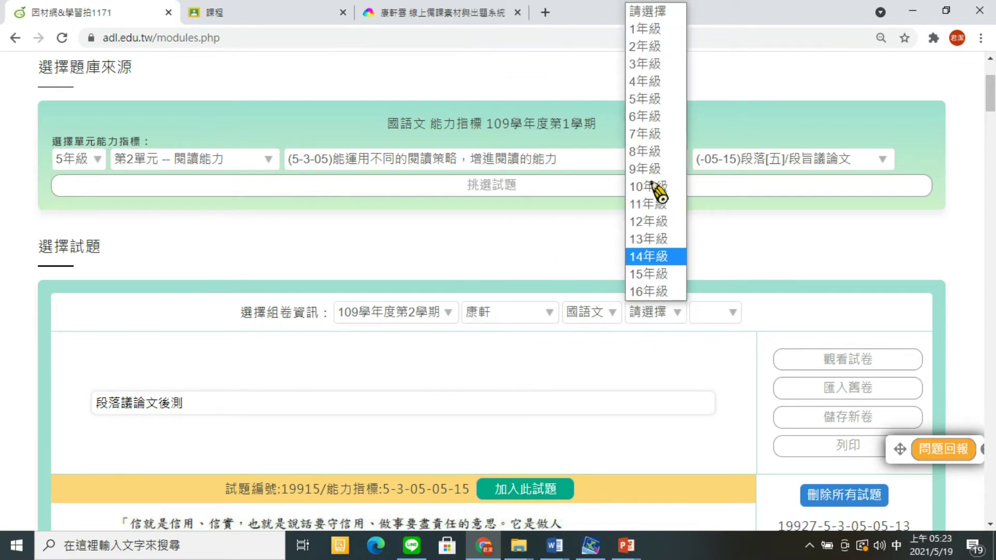
{"action": "left_click", "coordinate": [659, 104]}
{"action": "left_click", "coordinate": [703, 314]}
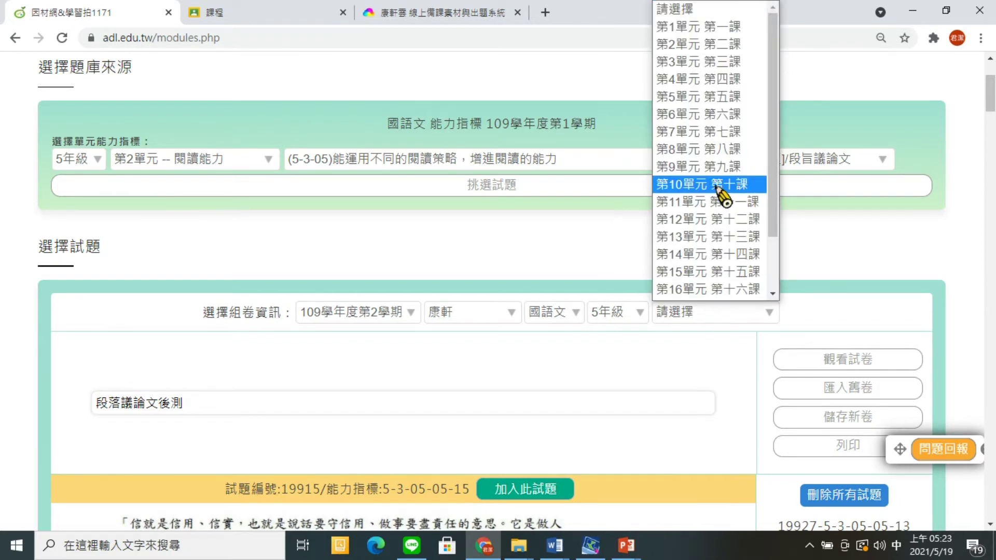
{"action": "left_click", "coordinate": [674, 184]}
{"action": "left_click", "coordinate": [822, 422]}
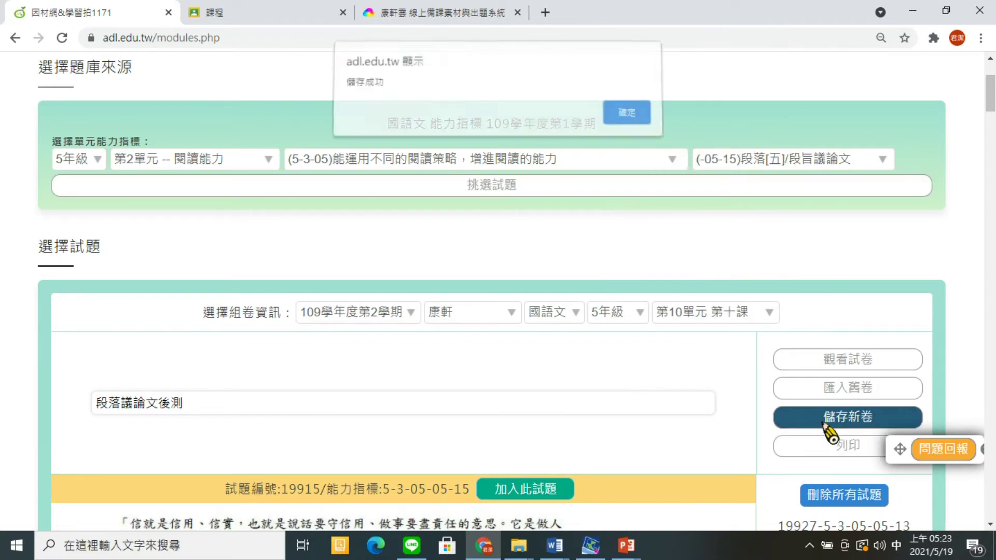
{"action": "left_click", "coordinate": [620, 120]}
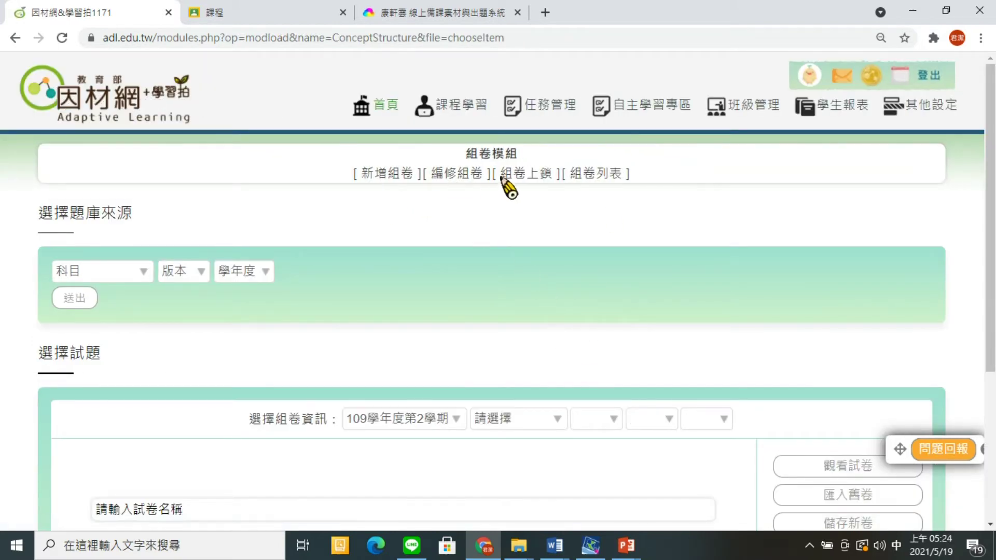
Open the paper-locking page and load the 國語文 papers of 109學年度第2學期
{"action": "left_click", "coordinate": [526, 175]}
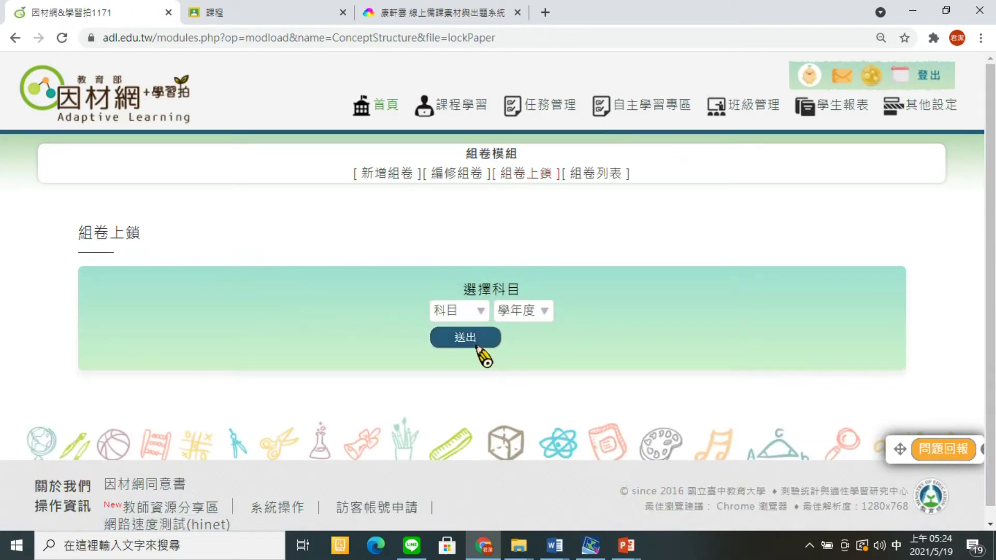
{"action": "left_click", "coordinate": [478, 313]}
{"action": "left_click", "coordinate": [469, 385]}
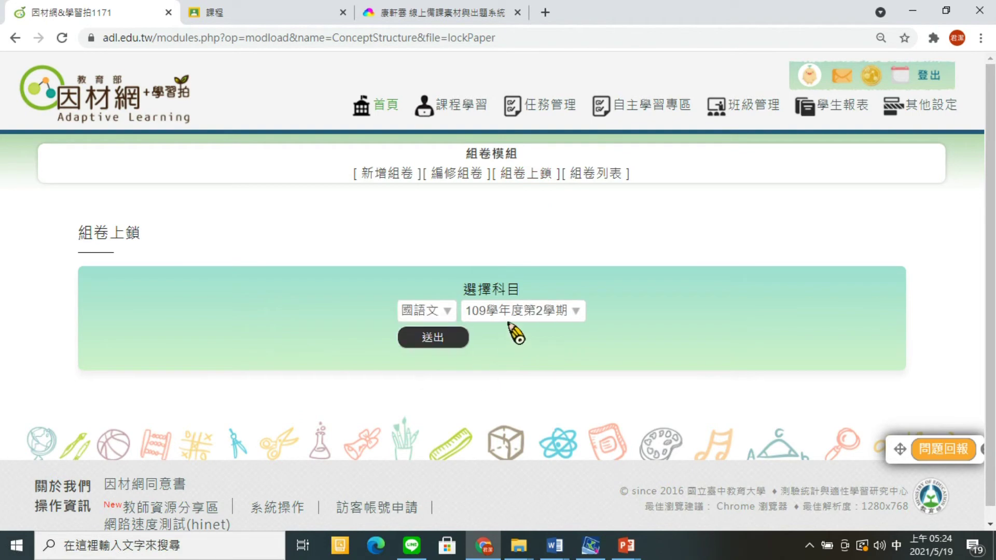
{"action": "left_click", "coordinate": [456, 345]}
Lock the test paper 段落議論文前測卷
{"action": "scroll", "coordinate": [356, 408], "scroll_direction": "down", "scroll_amount": 4}
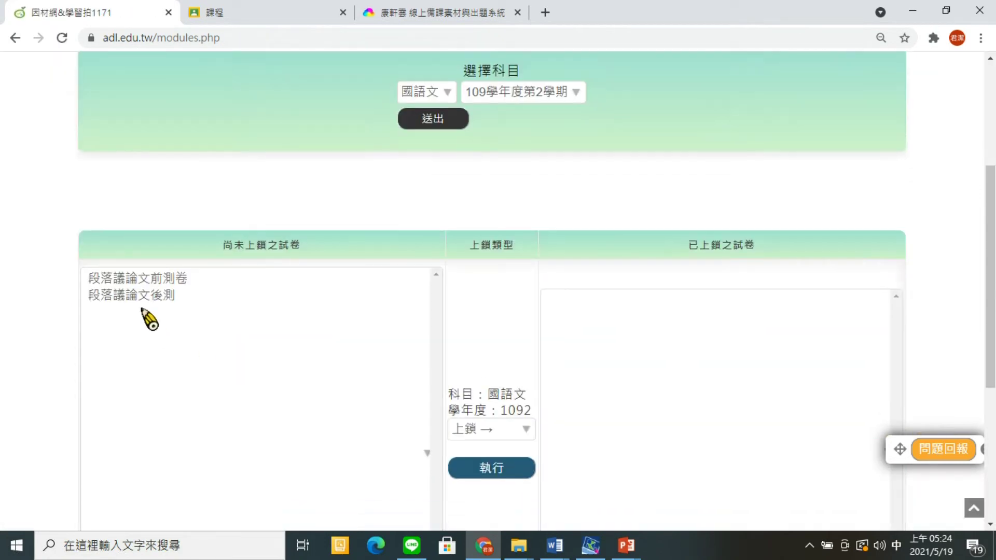
{"action": "left_click", "coordinate": [162, 280]}
{"action": "scroll", "coordinate": [167, 289], "scroll_direction": "down", "scroll_amount": 1}
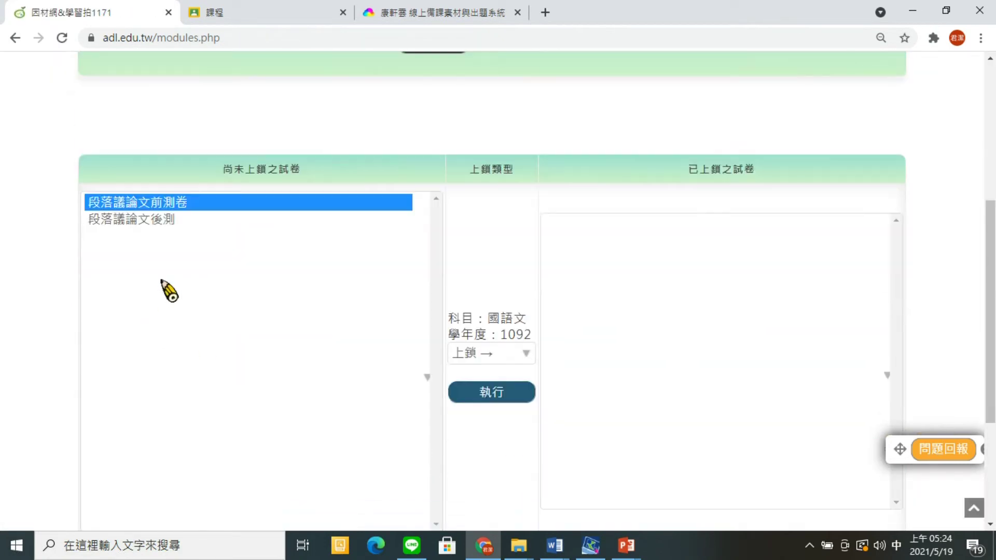
{"action": "left_click", "coordinate": [489, 392]}
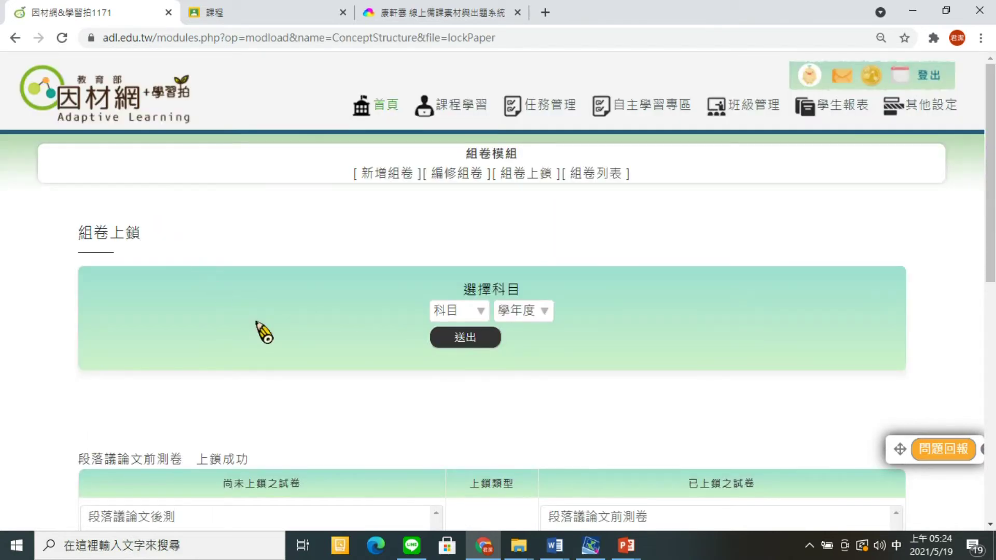
{"action": "scroll", "coordinate": [264, 332], "scroll_direction": "down", "scroll_amount": 4}
{"action": "left_click", "coordinate": [156, 301]}
{"action": "scroll", "coordinate": [156, 305], "scroll_direction": "down", "scroll_amount": 2}
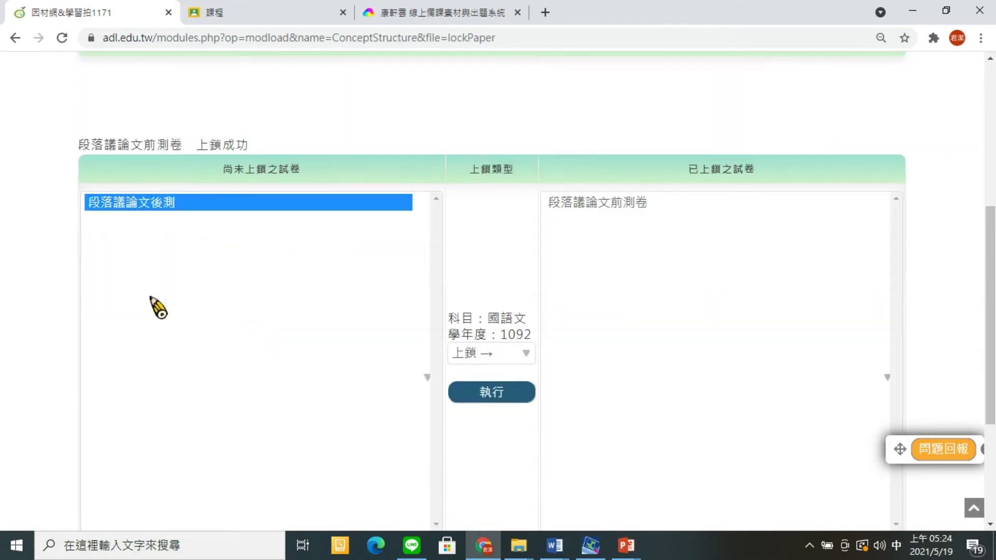
Open the paper-editing page of the 組卷模組
{"action": "scroll", "coordinate": [439, 223], "scroll_direction": "up", "scroll_amount": 6}
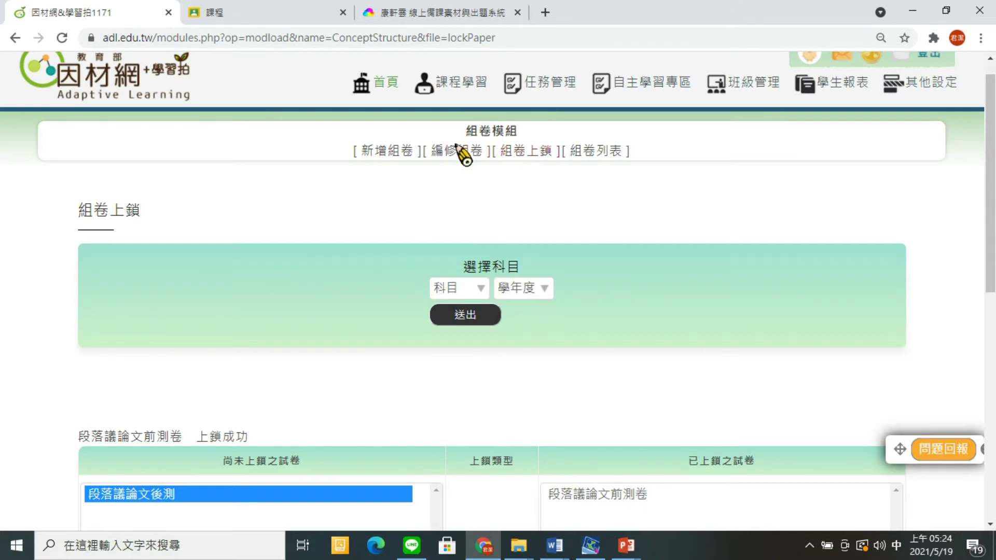
{"action": "left_click", "coordinate": [460, 152]}
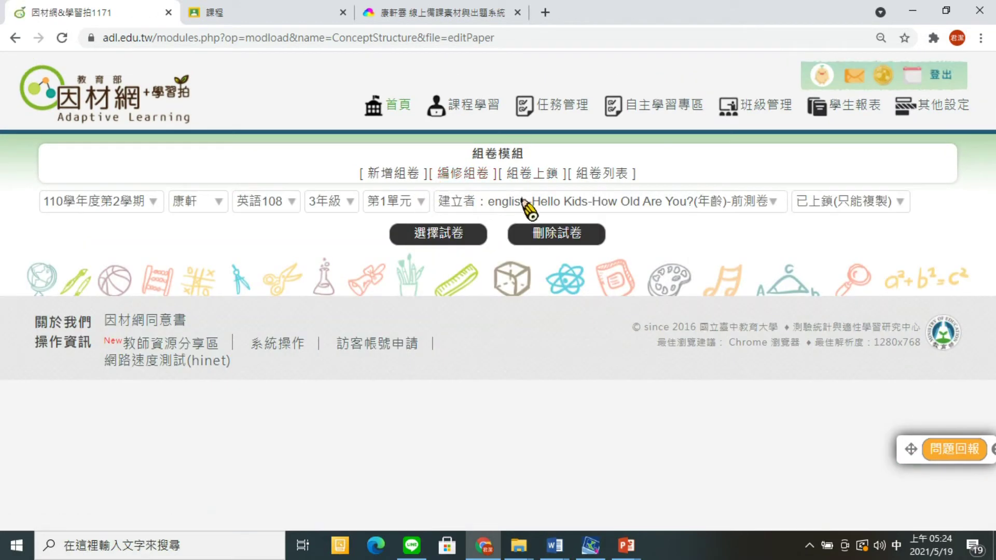
{"action": "left_click", "coordinate": [116, 205]}
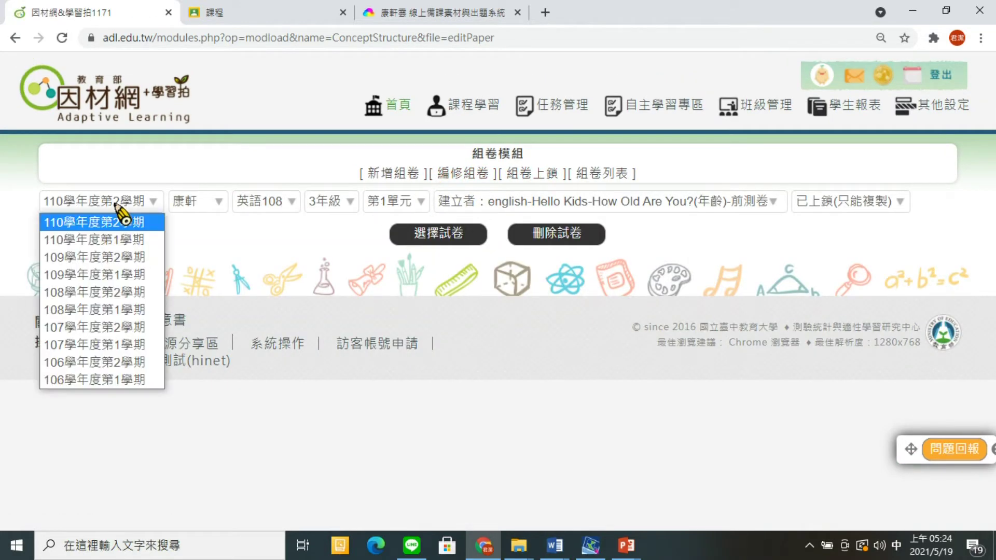
{"action": "left_click", "coordinate": [125, 239]}
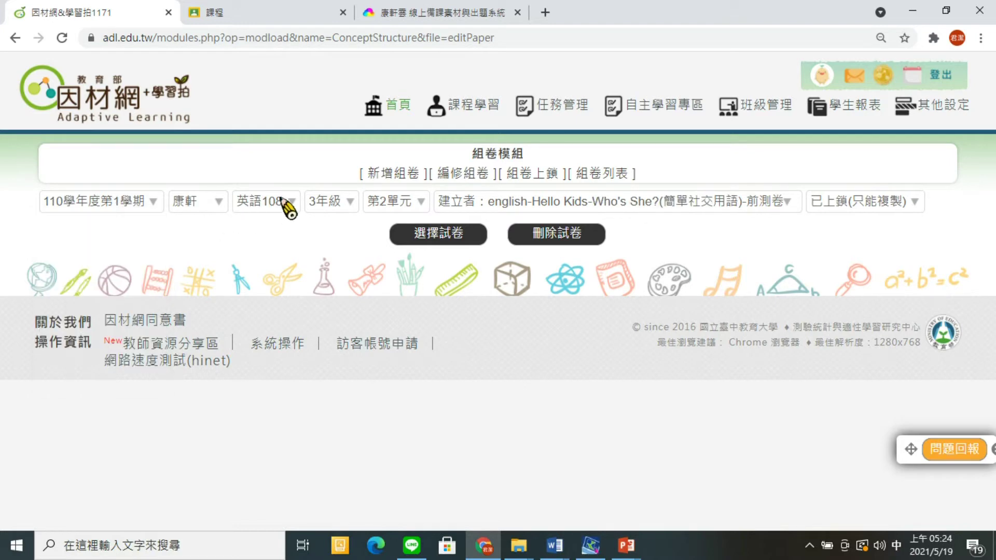
{"action": "left_click", "coordinate": [212, 207]}
{"action": "left_click", "coordinate": [205, 221]}
{"action": "left_click", "coordinate": [260, 202]}
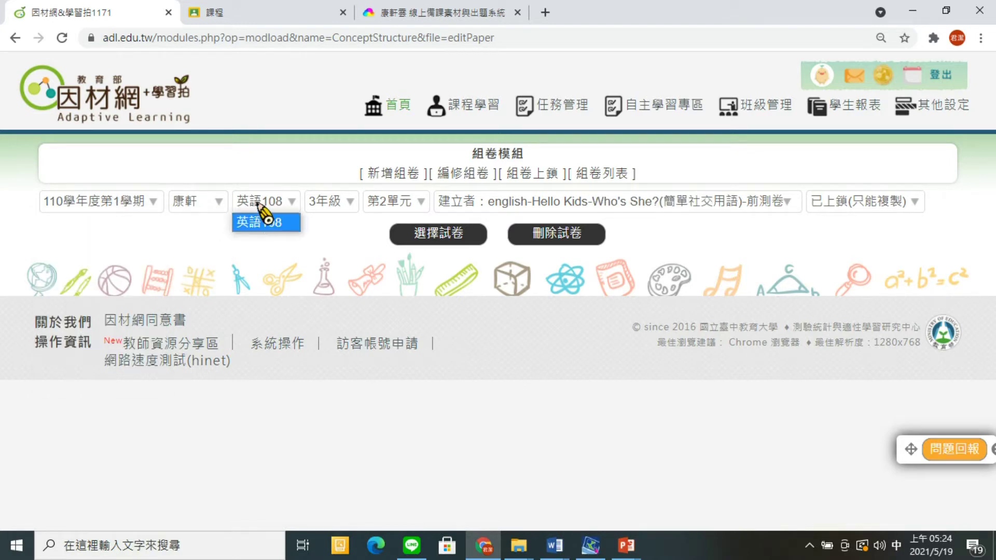
{"action": "left_click", "coordinate": [258, 207]}
{"action": "left_click", "coordinate": [128, 205]}
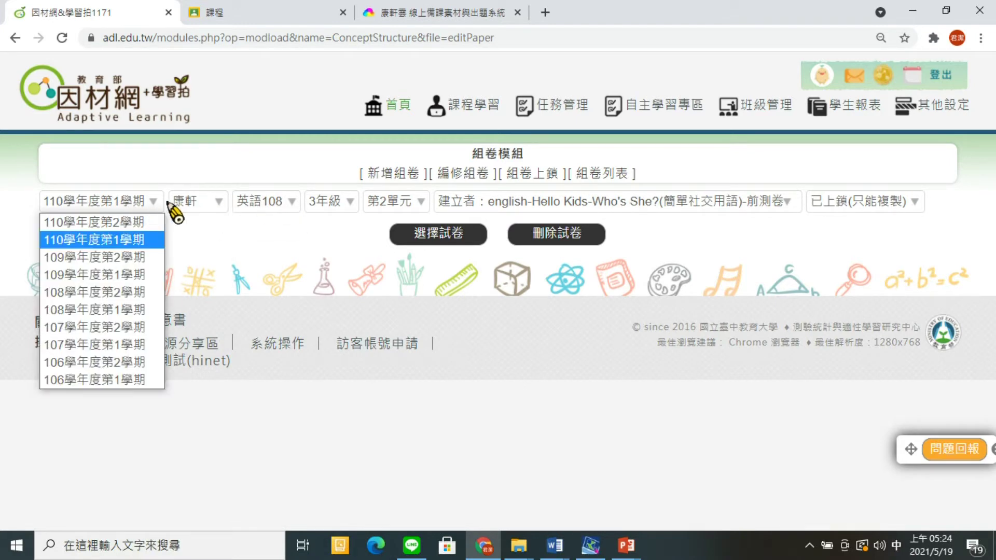
{"action": "left_click", "coordinate": [134, 273]}
{"action": "left_click", "coordinate": [357, 207]}
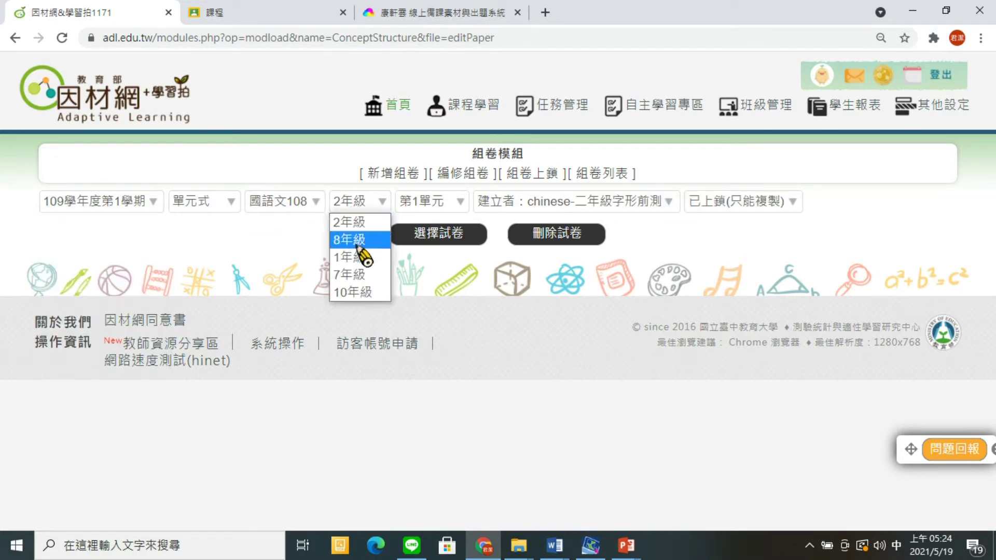
{"action": "left_click", "coordinate": [229, 208]}
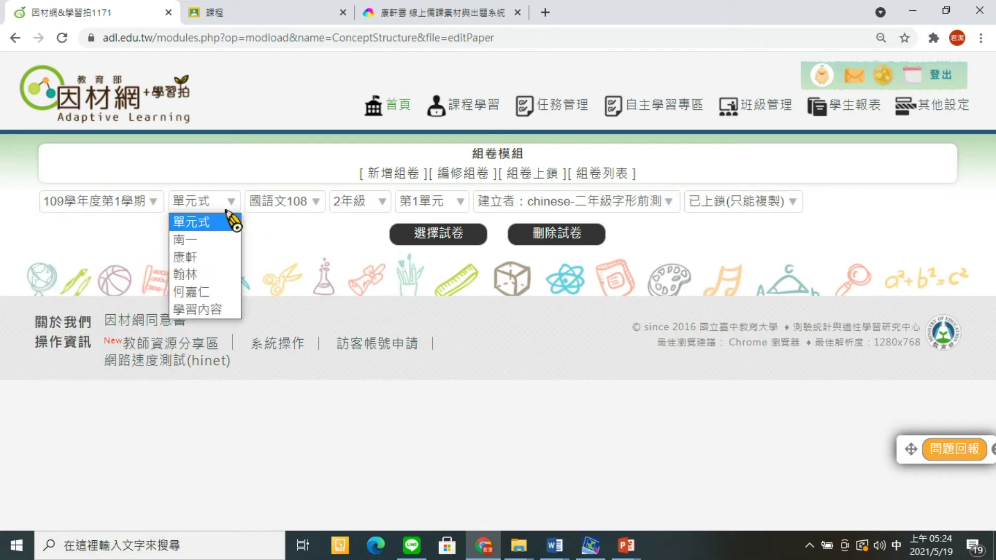
{"action": "left_click", "coordinate": [221, 257]}
{"action": "left_click", "coordinate": [292, 210]}
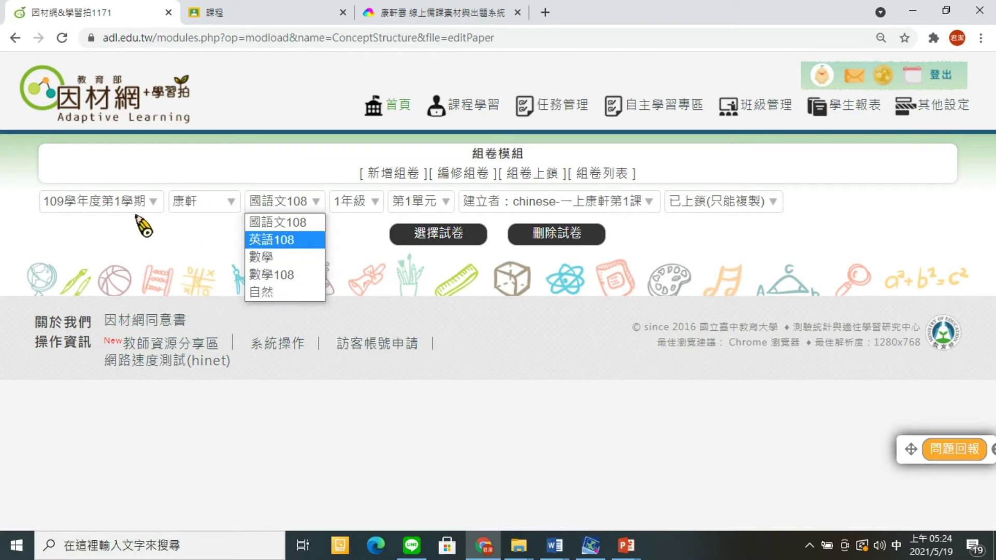
Filter the existing papers to 109學年度第2學期, 康軒, 國語文, 5年級, 第10單元
{"action": "left_click", "coordinate": [127, 203]}
{"action": "left_click", "coordinate": [132, 260]}
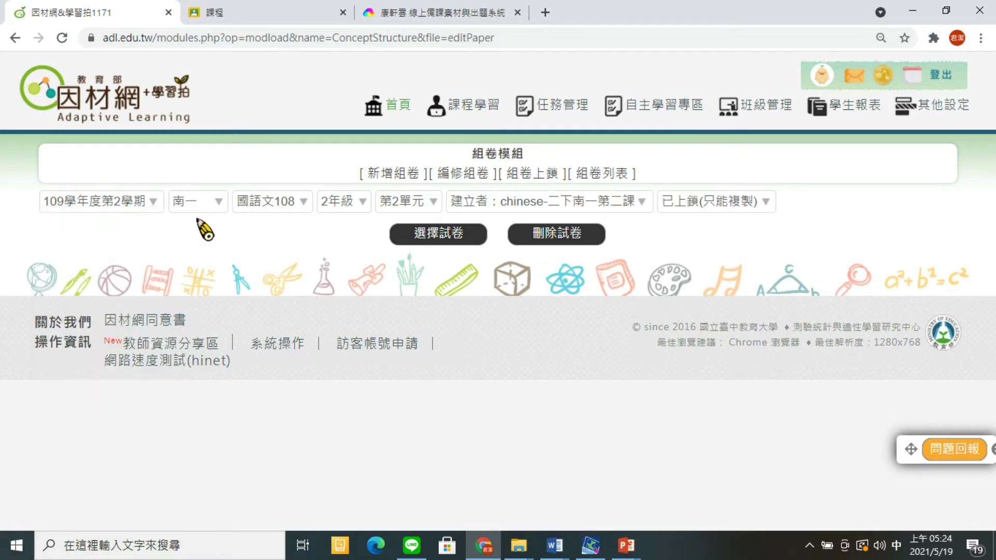
{"action": "left_click", "coordinate": [215, 210]}
{"action": "left_click", "coordinate": [205, 238]}
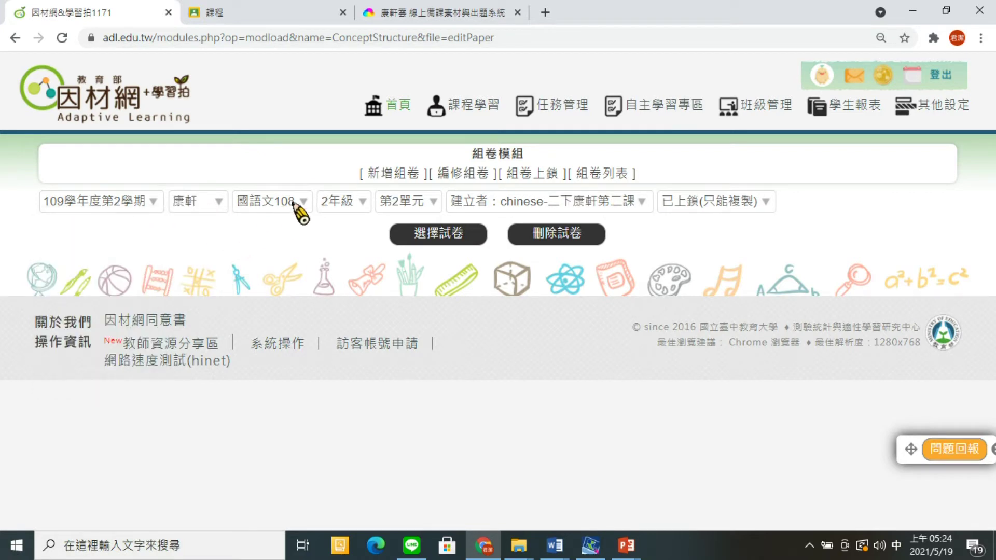
{"action": "left_click", "coordinate": [297, 208]}
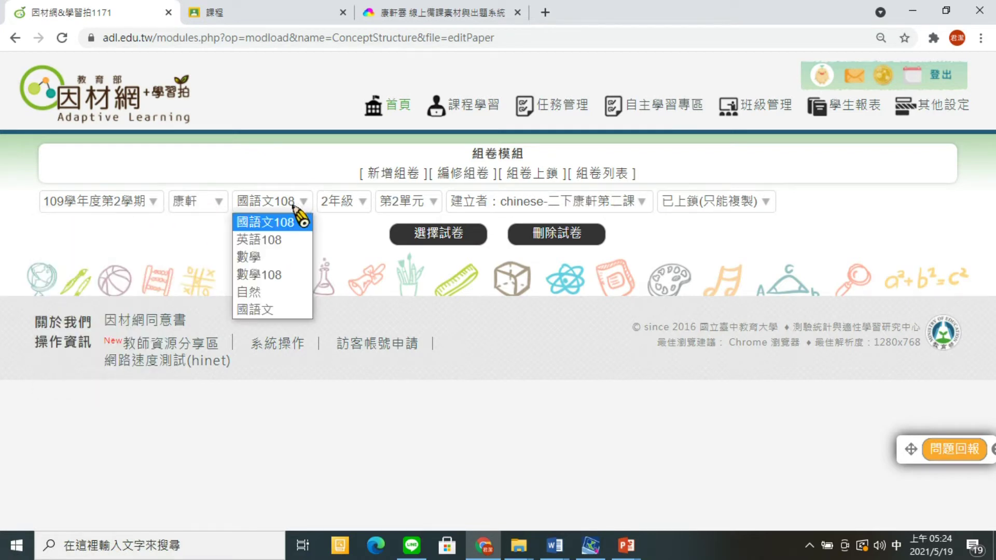
{"action": "left_click", "coordinate": [288, 310]}
{"action": "left_click", "coordinate": [430, 208]}
{"action": "left_click", "coordinate": [428, 217]}
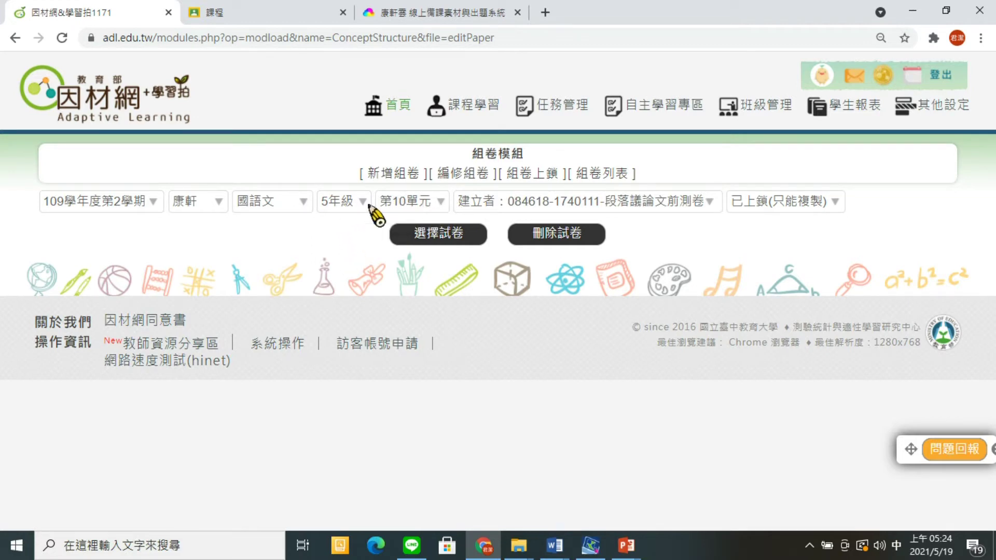
Select the unlocked paper 段落議論文後測 and open it for editing
{"action": "left_click", "coordinate": [665, 208]}
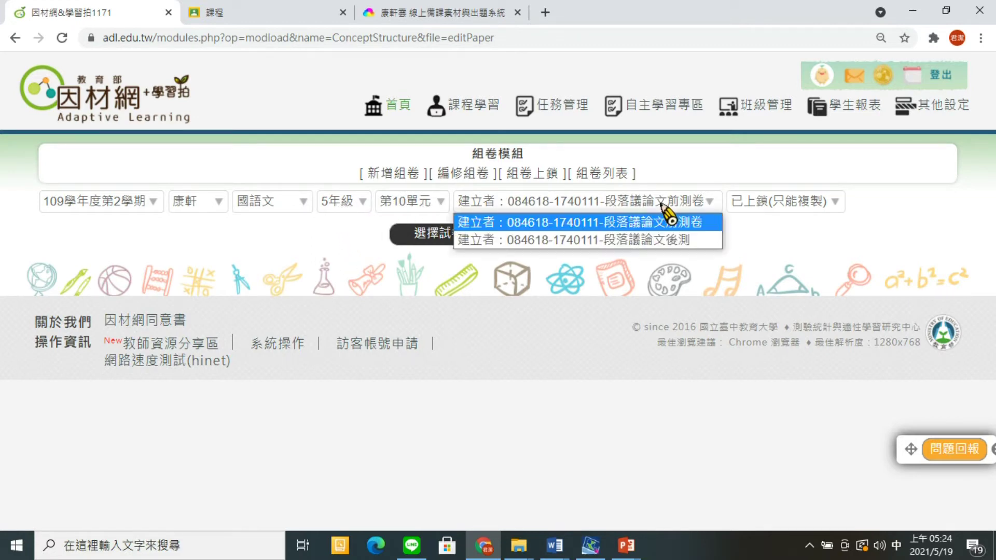
{"action": "left_click", "coordinate": [670, 240]}
{"action": "left_click", "coordinate": [439, 236]}
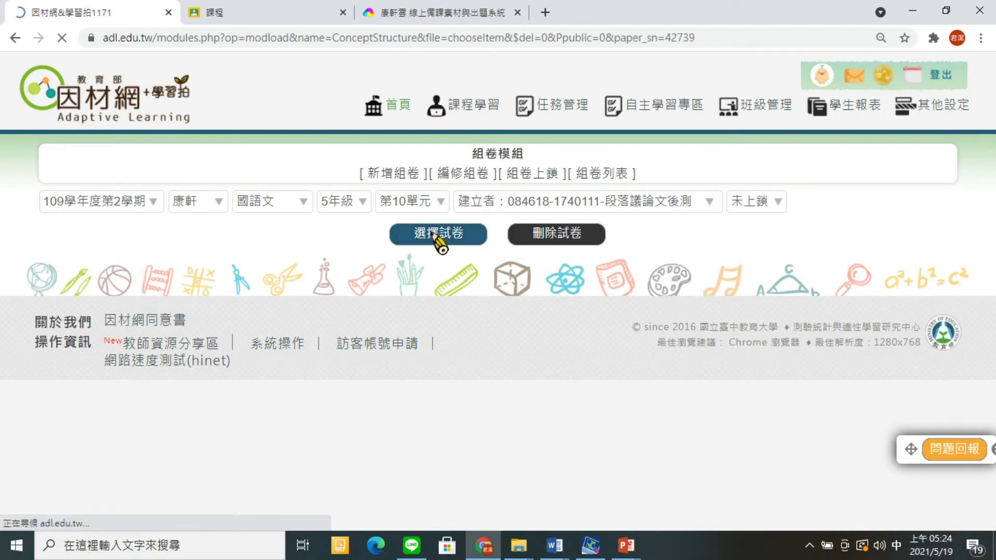
Rename the posttest paper as 段落議論文後測卷 and save it as a new paper
{"action": "scroll", "coordinate": [223, 376], "scroll_direction": "down", "scroll_amount": 3}
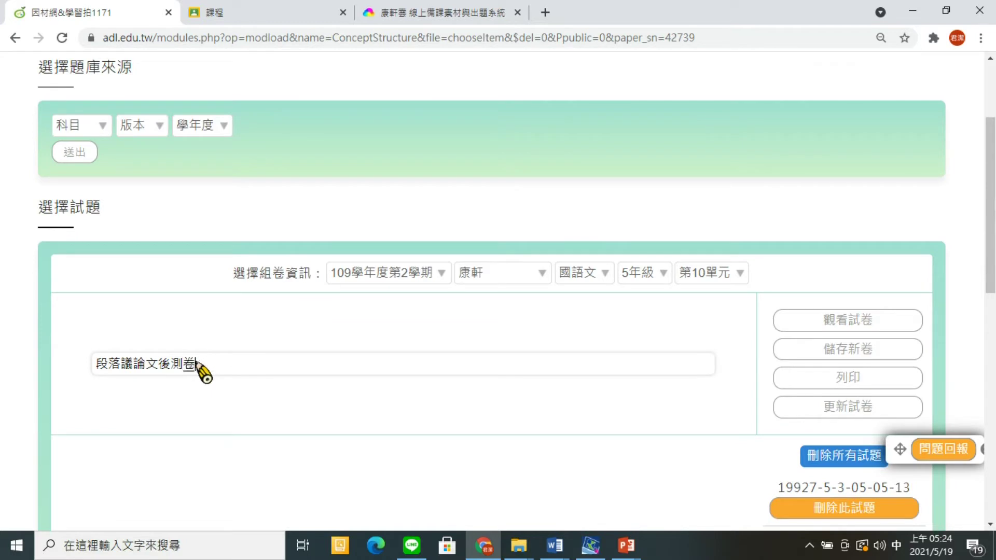
{"action": "left_click", "coordinate": [791, 351]}
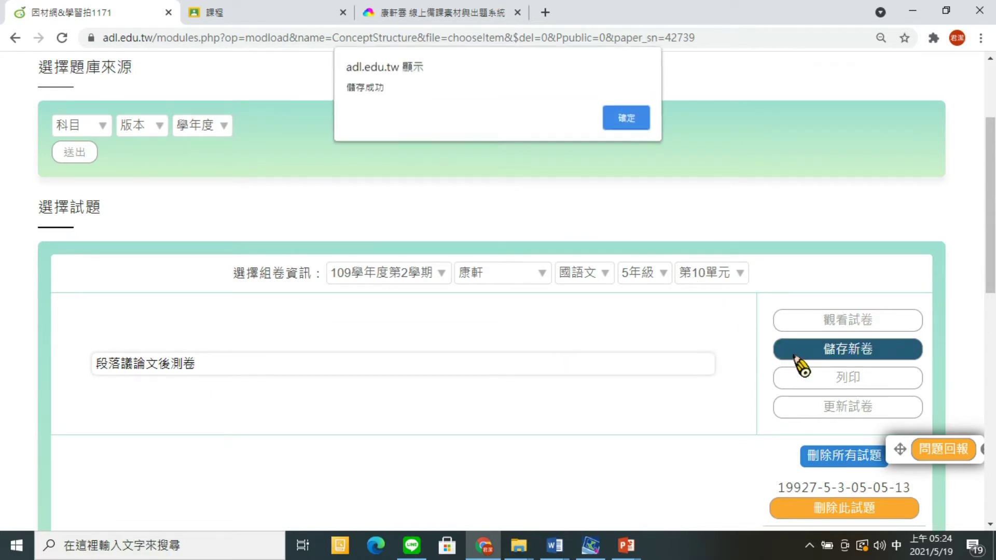
{"action": "left_click", "coordinate": [644, 120]}
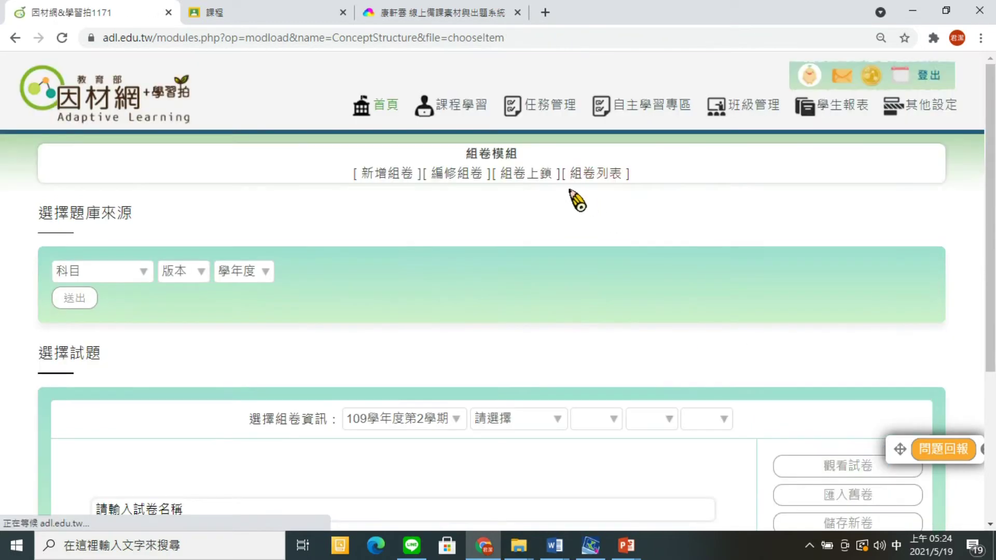
Return to the paper-locking page and load the 國語文 papers for 109學年度第2學期
{"action": "left_click", "coordinate": [526, 176]}
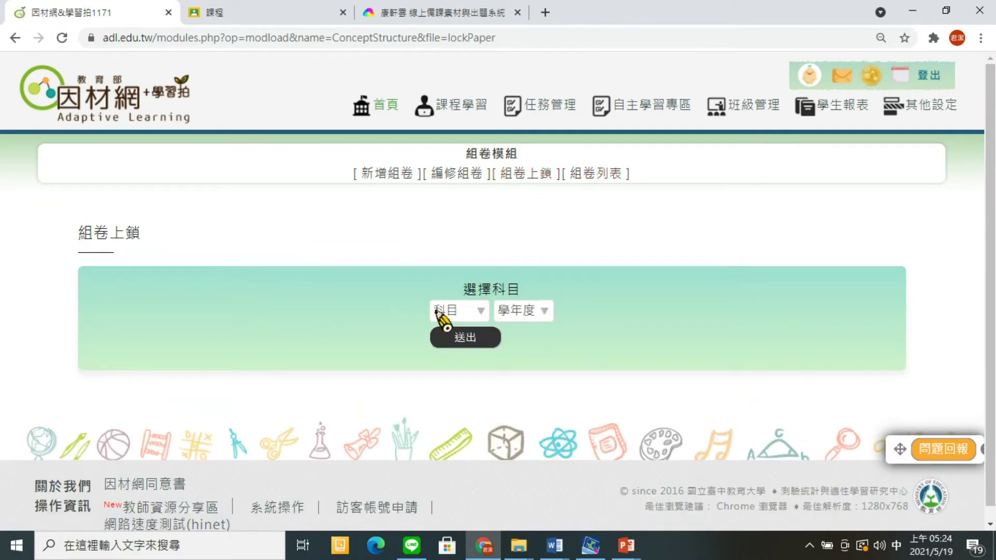
{"action": "left_click", "coordinate": [438, 311]}
{"action": "left_click", "coordinate": [469, 385]}
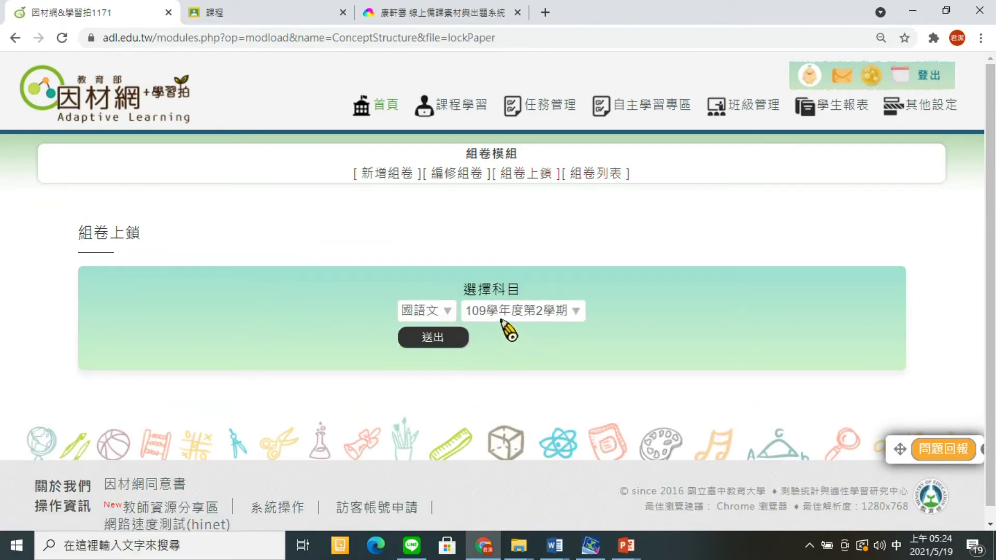
{"action": "left_click", "coordinate": [436, 338]}
Lock the test paper 段落議論文後測卷 and check the list of locked papers
{"action": "scroll", "coordinate": [368, 363], "scroll_direction": "down", "scroll_amount": 4}
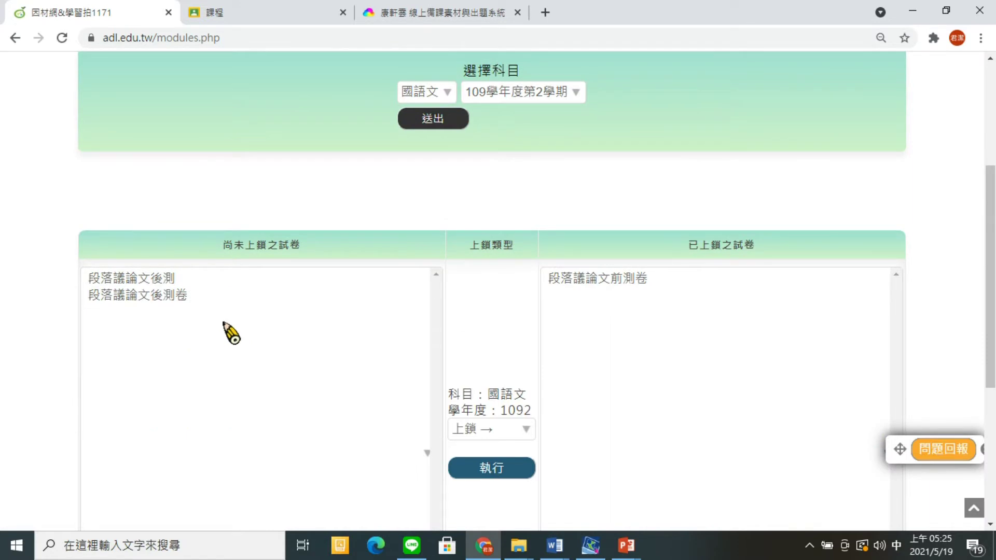
{"action": "left_click", "coordinate": [195, 297]}
{"action": "scroll", "coordinate": [195, 300], "scroll_direction": "down", "scroll_amount": 1}
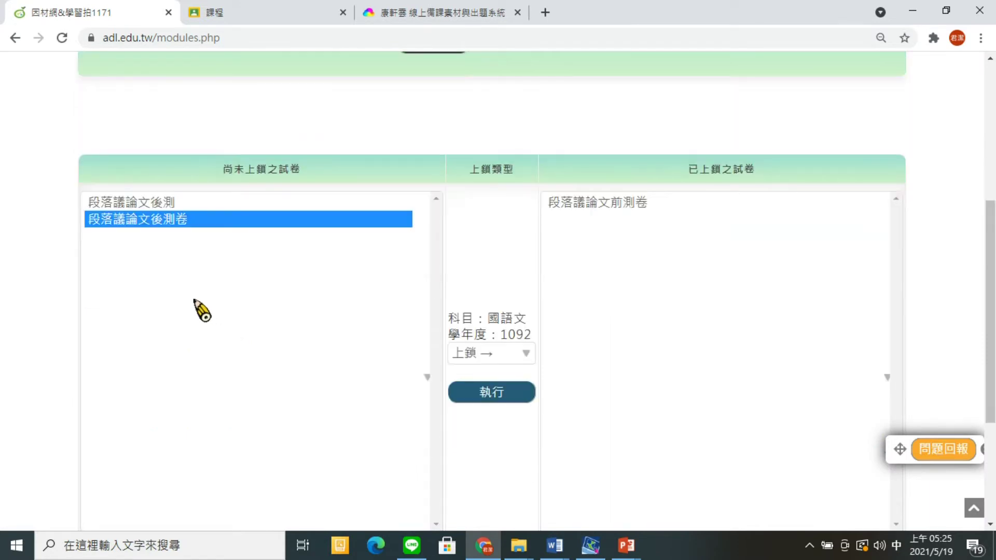
{"action": "left_click", "coordinate": [487, 395]}
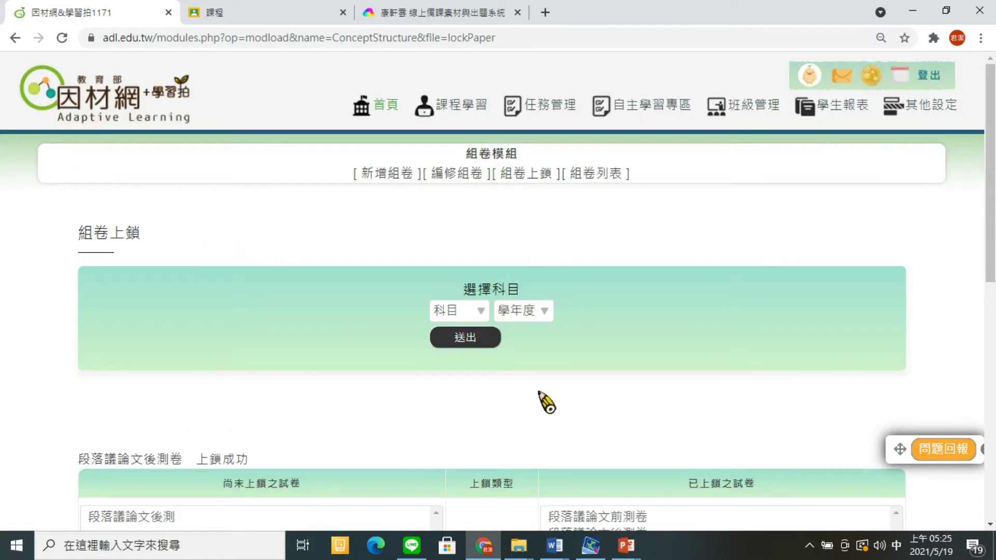
{"action": "scroll", "coordinate": [571, 405], "scroll_direction": "down", "scroll_amount": 1}
{"action": "scroll", "coordinate": [590, 401], "scroll_direction": "down", "scroll_amount": 2}
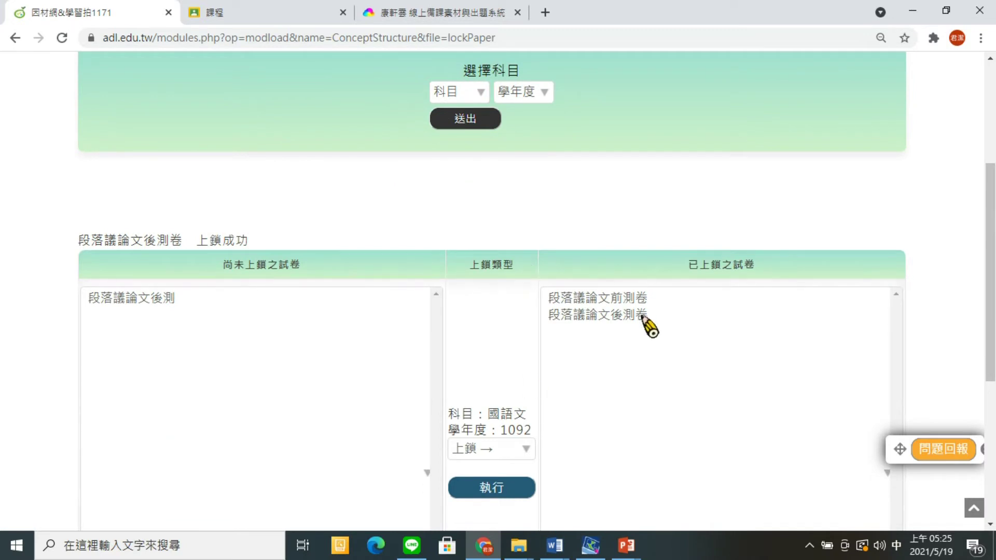
Open the task assignment page and choose 單元診斷測驗 as the task type
{"action": "scroll", "coordinate": [648, 319], "scroll_direction": "up", "scroll_amount": 3}
{"action": "mouse_move", "coordinate": [548, 117]}
{"action": "left_click", "coordinate": [546, 138]}
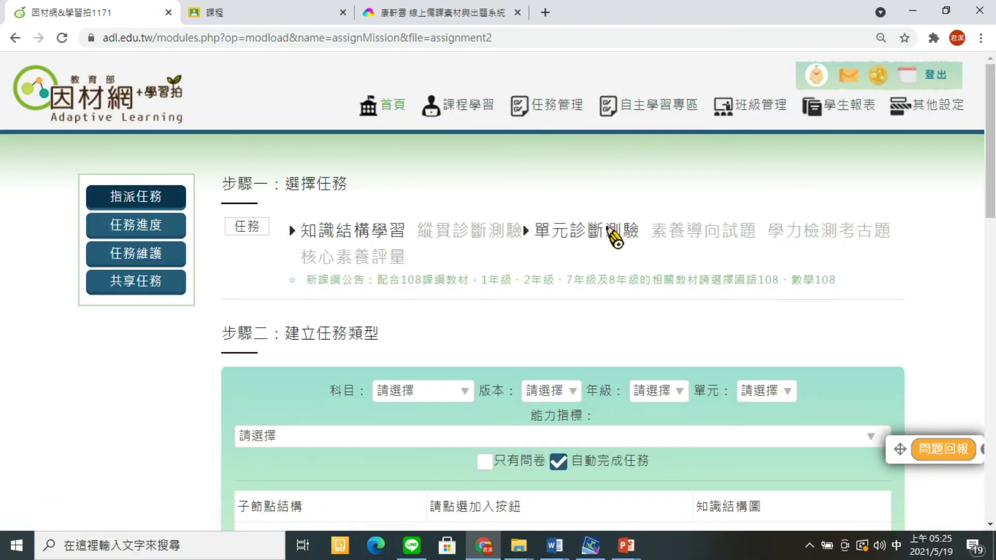
{"action": "left_click", "coordinate": [566, 226]}
Filter the diagnostic tests to 國語文, 康軒, 5年級, 第10單元 and add 段落議論文前測卷 to the task
{"action": "scroll", "coordinate": [417, 312], "scroll_direction": "down", "scroll_amount": 2}
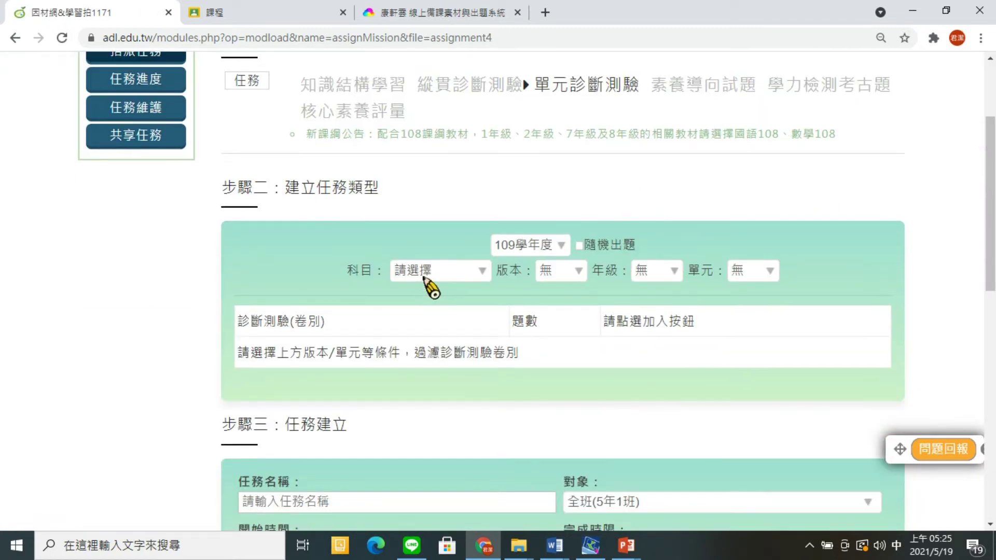
{"action": "left_click", "coordinate": [430, 274]}
{"action": "left_click", "coordinate": [428, 305]}
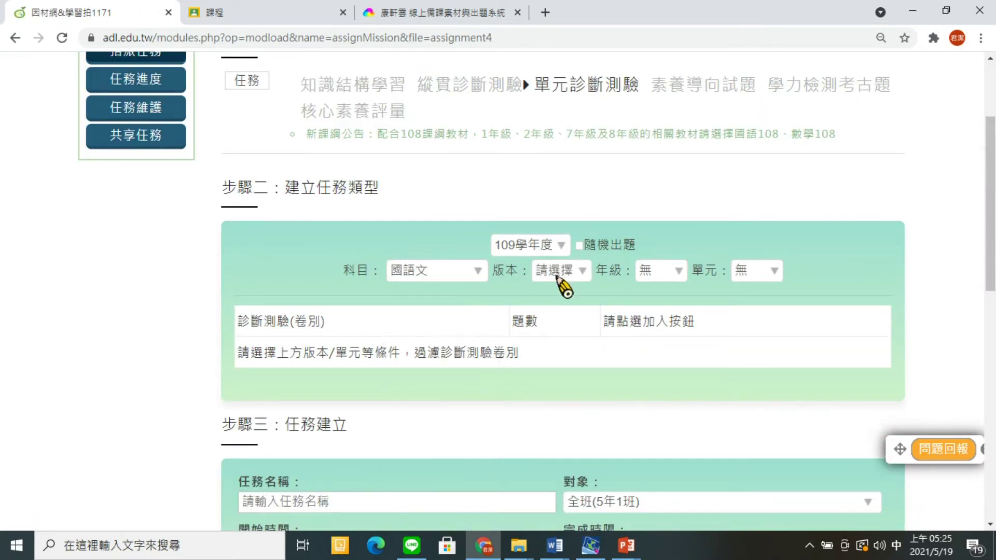
{"action": "left_click", "coordinate": [566, 275]}
{"action": "left_click", "coordinate": [570, 340]}
{"action": "left_click", "coordinate": [574, 279]}
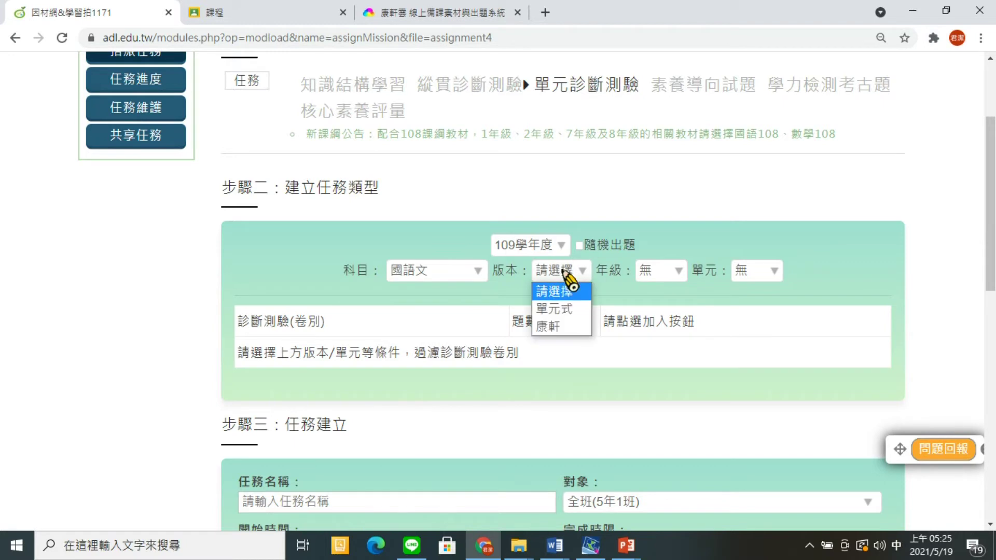
{"action": "left_click", "coordinate": [564, 326]}
{"action": "left_click", "coordinate": [657, 272]}
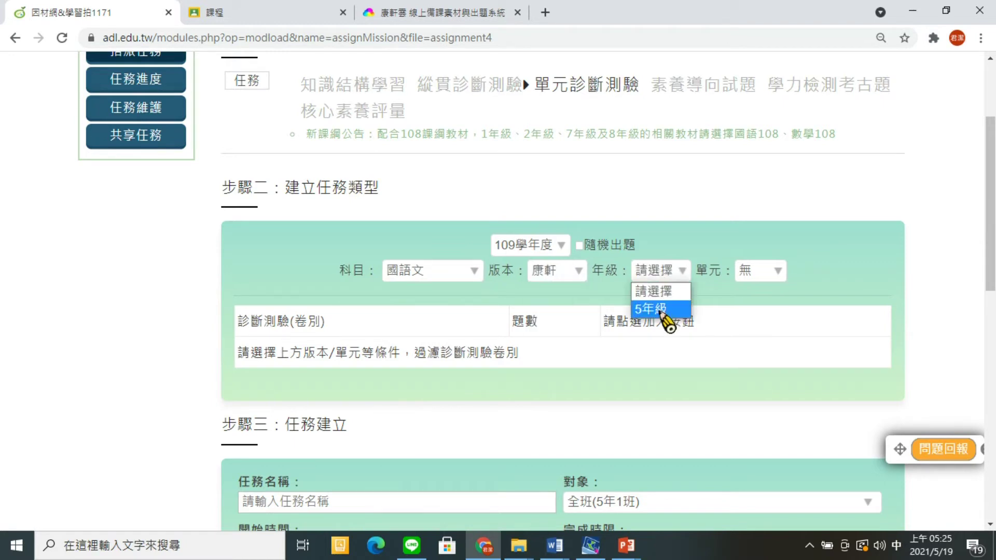
{"action": "left_click", "coordinate": [655, 306]}
{"action": "left_click", "coordinate": [759, 271]}
{"action": "left_click", "coordinate": [765, 309]}
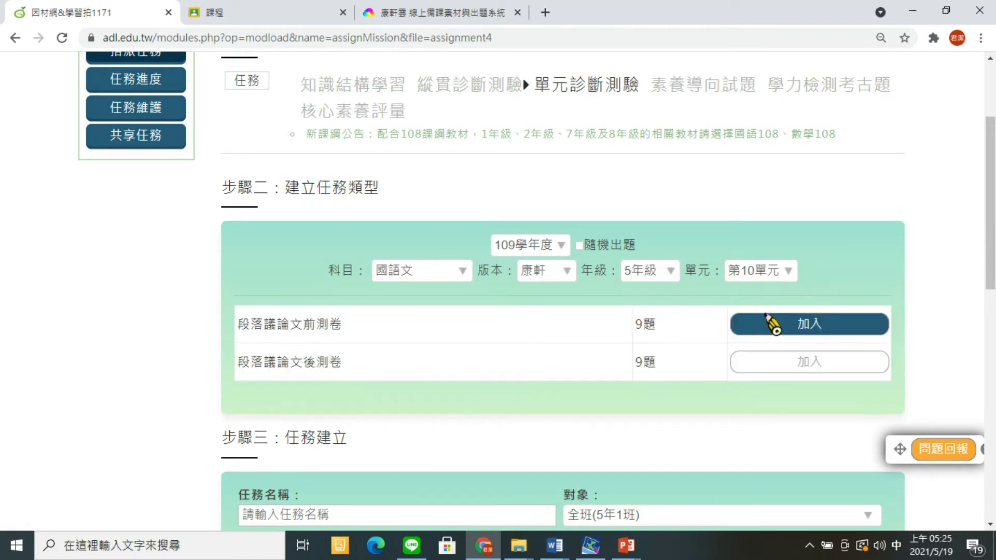
{"action": "left_click", "coordinate": [762, 329]}
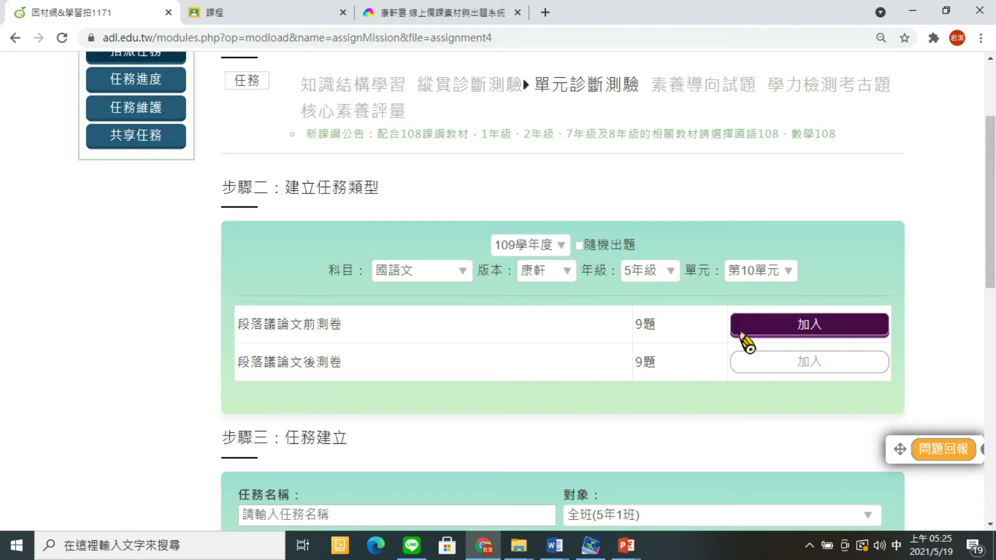
Copy the pretest paper's title into the task name so the task is called 段落議論文前測卷
{"action": "scroll", "coordinate": [417, 319], "scroll_direction": "down", "scroll_amount": 4}
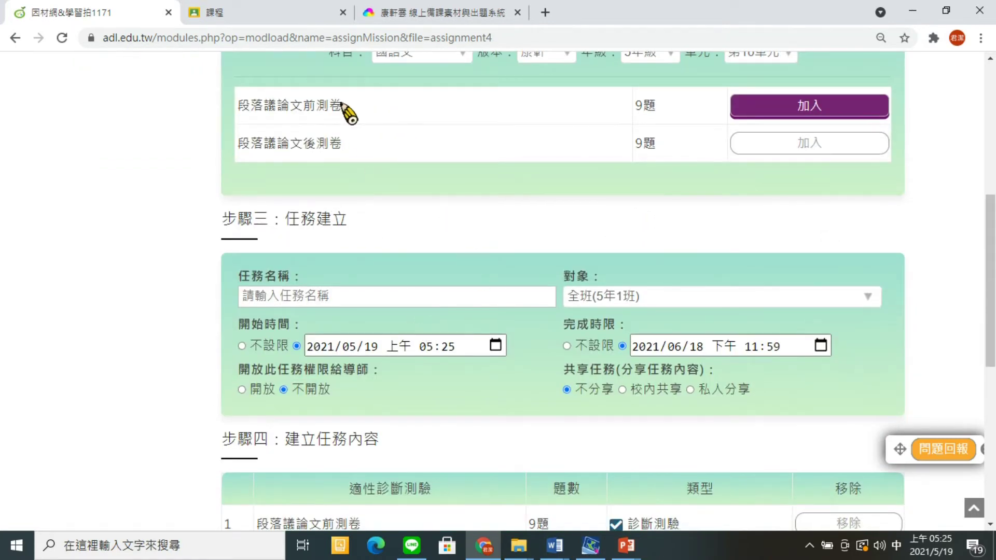
{"action": "left_click_drag", "start_coordinate": [341, 104], "coordinate": [182, 127]}
{"action": "key", "text": "ctrl+c"}
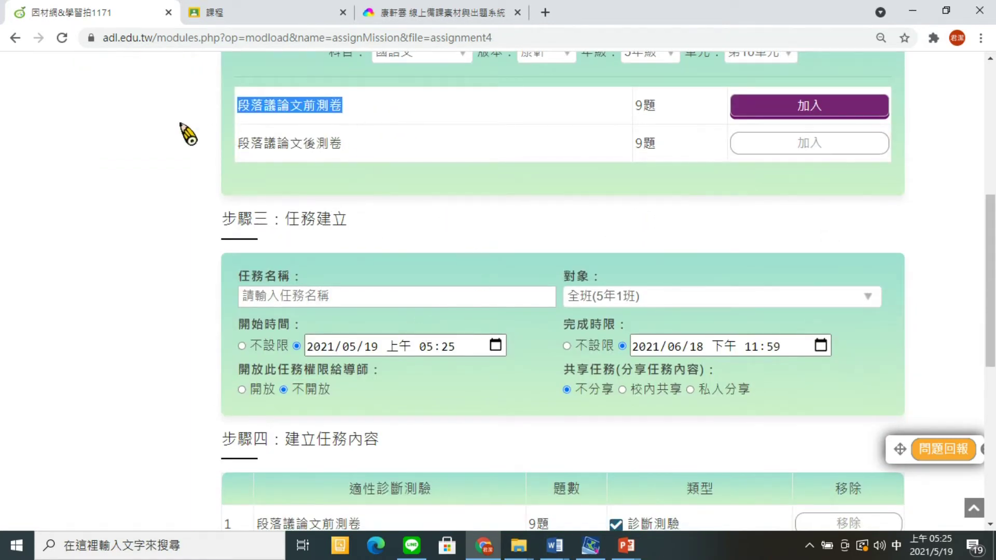
{"action": "left_click", "coordinate": [301, 294]}
{"action": "key", "text": "ctrl+v"}
Submit the new pretest diagnostic task for 全班(5年1班) without assigning group leaders
{"action": "scroll", "coordinate": [376, 306], "scroll_direction": "down", "scroll_amount": 4}
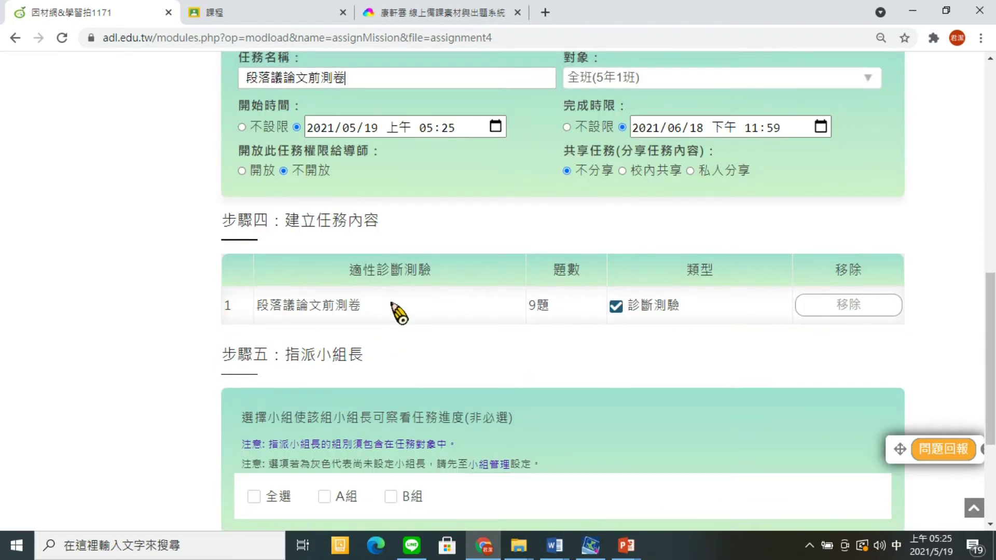
{"action": "scroll", "coordinate": [410, 322], "scroll_direction": "down", "scroll_amount": 4}
{"action": "left_click", "coordinate": [527, 361]}
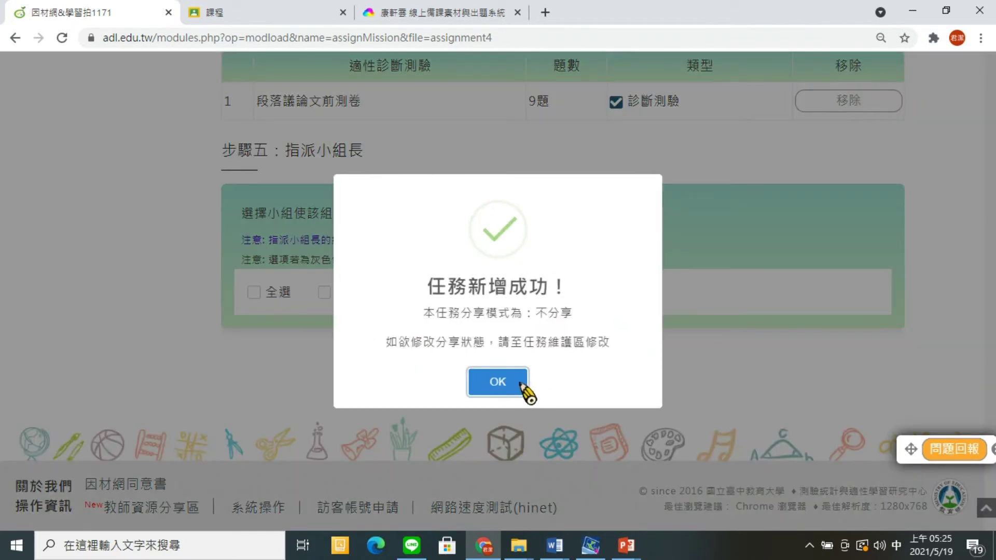
Close the finished pretest task and start a new 知識結構學習 task, with subject 國語文 and version 能力指標
{"action": "left_click", "coordinate": [521, 382]}
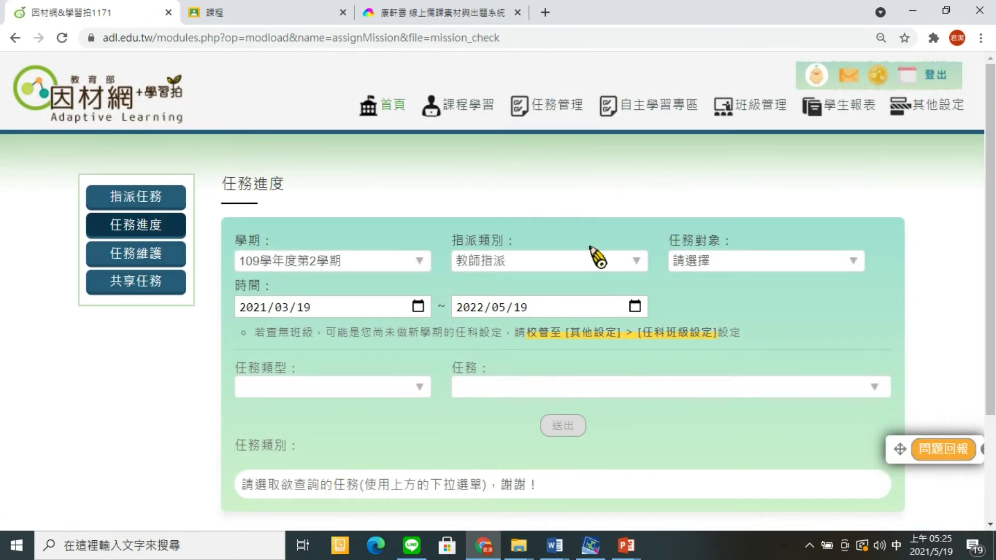
{"action": "left_click", "coordinate": [551, 130]}
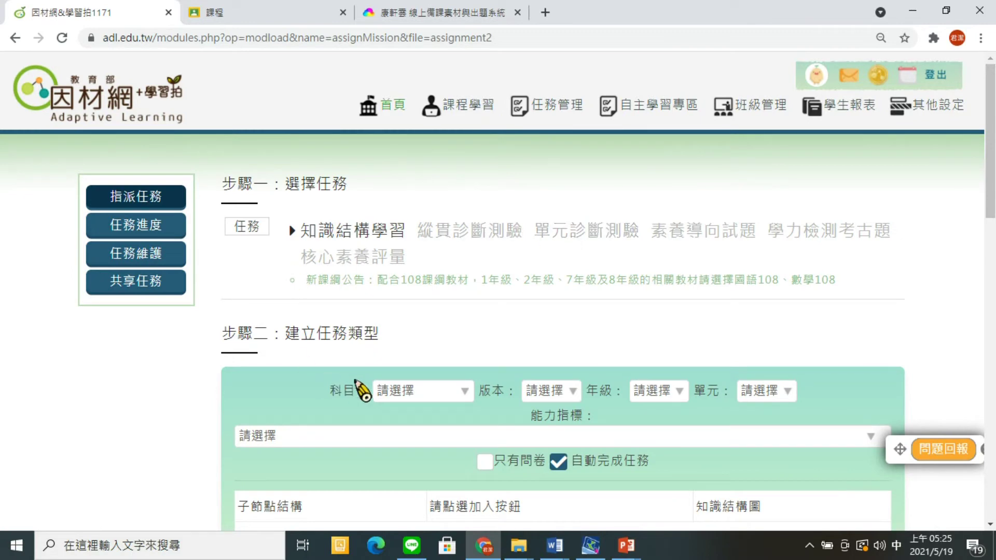
{"action": "scroll", "coordinate": [410, 397], "scroll_direction": "down", "scroll_amount": 2}
{"action": "left_click", "coordinate": [419, 330]}
{"action": "left_click", "coordinate": [415, 103]}
{"action": "left_click", "coordinate": [544, 319]}
{"action": "left_click", "coordinate": [549, 357]}
Filter the task content to 5年級, 第2單元【閱讀能力】 and indicator 5-3-05【能運用不同的閱讀策略，增進閱讀的能力】
{"action": "left_click", "coordinate": [658, 318]}
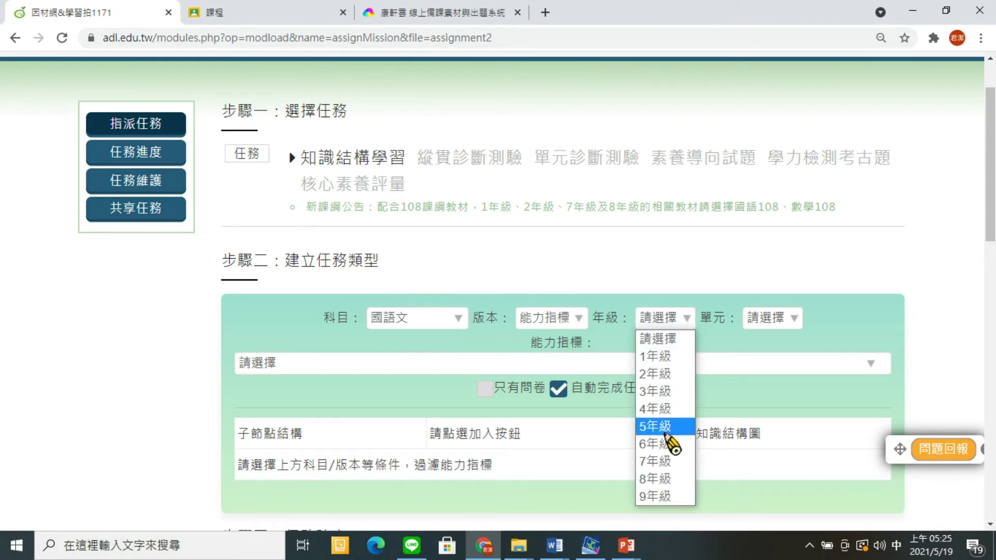
{"action": "left_click", "coordinate": [664, 428]}
{"action": "left_click", "coordinate": [731, 326]}
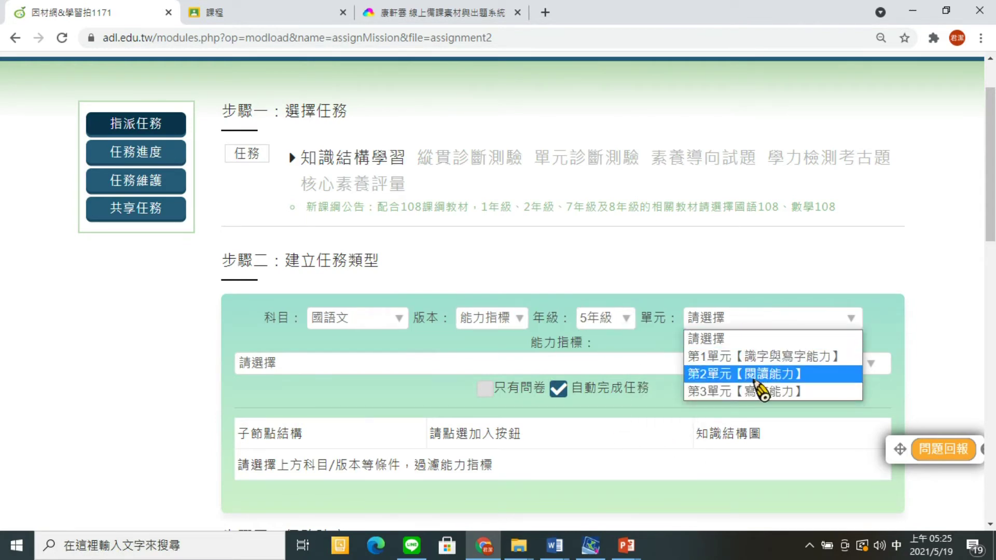
{"action": "left_click", "coordinate": [734, 374]}
{"action": "left_click", "coordinate": [623, 367]}
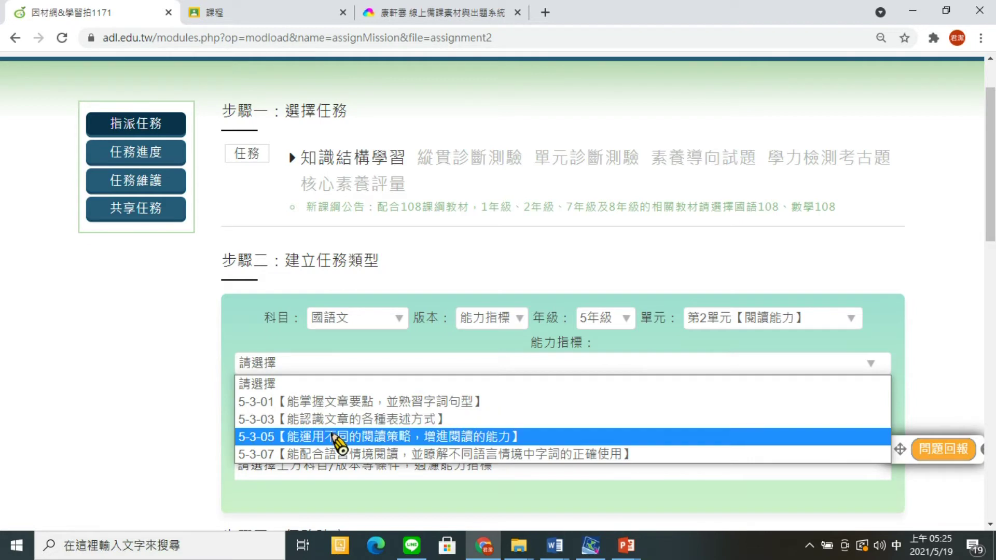
{"action": "left_click", "coordinate": [338, 437]}
Add the nodes 5-3-05-05-13, 5-3-05-05-14 and 5-3-05-05-15 to the task
{"action": "scroll", "coordinate": [342, 415], "scroll_direction": "down", "scroll_amount": 10}
{"action": "scroll", "coordinate": [340, 417], "scroll_direction": "down", "scroll_amount": 1}
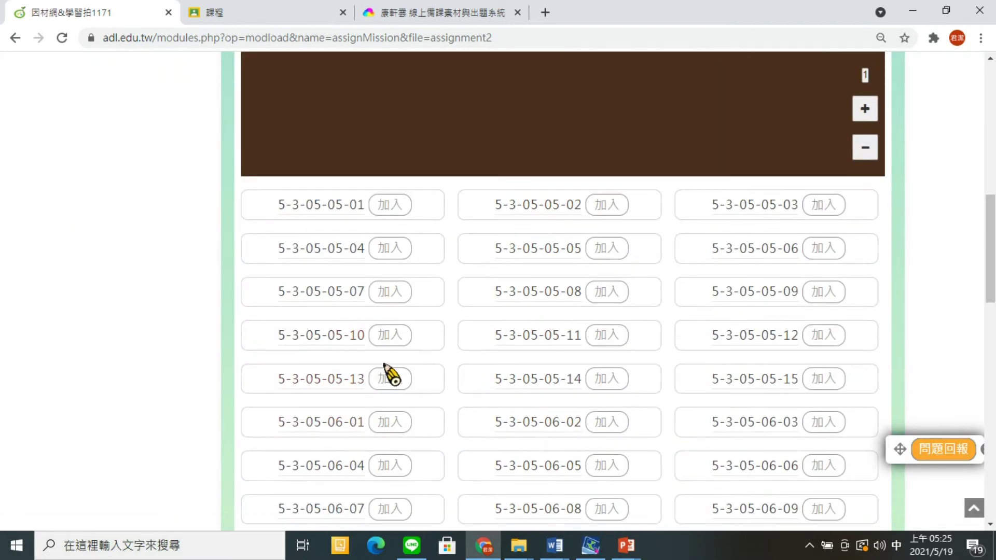
{"action": "left_click", "coordinate": [392, 379]}
{"action": "left_click", "coordinate": [622, 383]}
{"action": "left_click", "coordinate": [827, 384]}
Name the task 五年級段落議論文影片
{"action": "scroll", "coordinate": [403, 383], "scroll_direction": "down", "scroll_amount": 4}
{"action": "scroll", "coordinate": [374, 374], "scroll_direction": "down", "scroll_amount": 3}
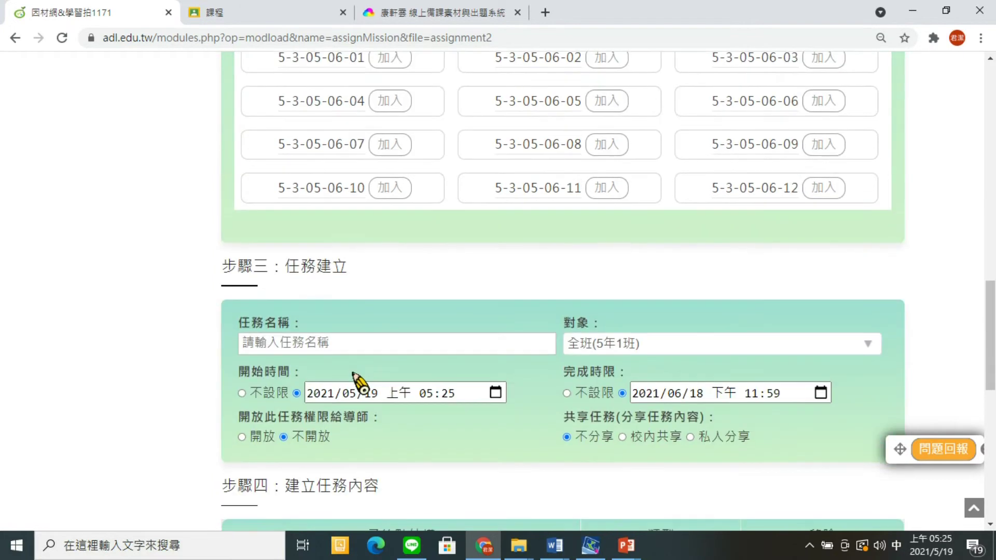
{"action": "left_click", "coordinate": [347, 351]}
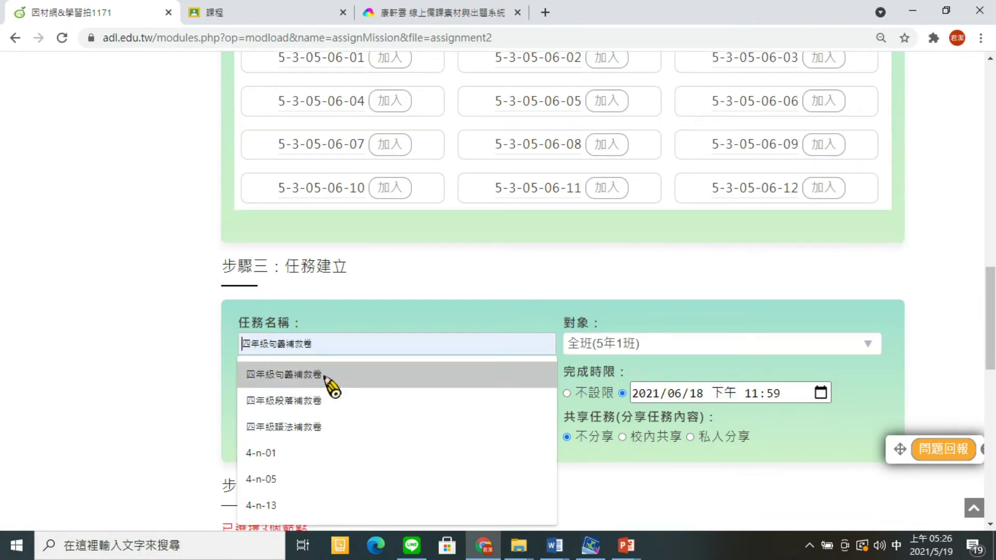
{"action": "type", "text": "五年級段落議論文影片"}
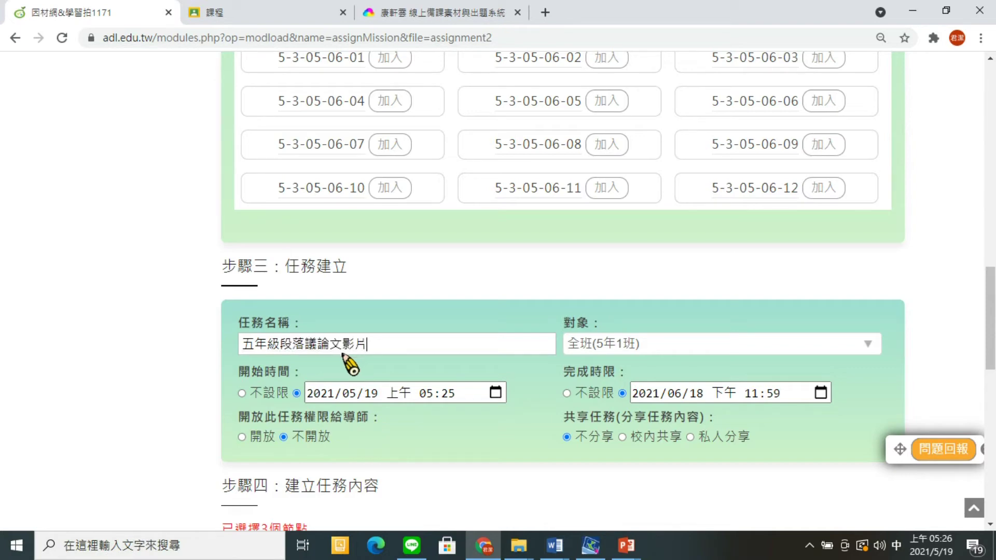
Submit the video task without extra token rewards or group leaders, and return to the homepage's list of teacher-assigned tasks
{"action": "scroll", "coordinate": [353, 402], "scroll_direction": "down", "scroll_amount": 12}
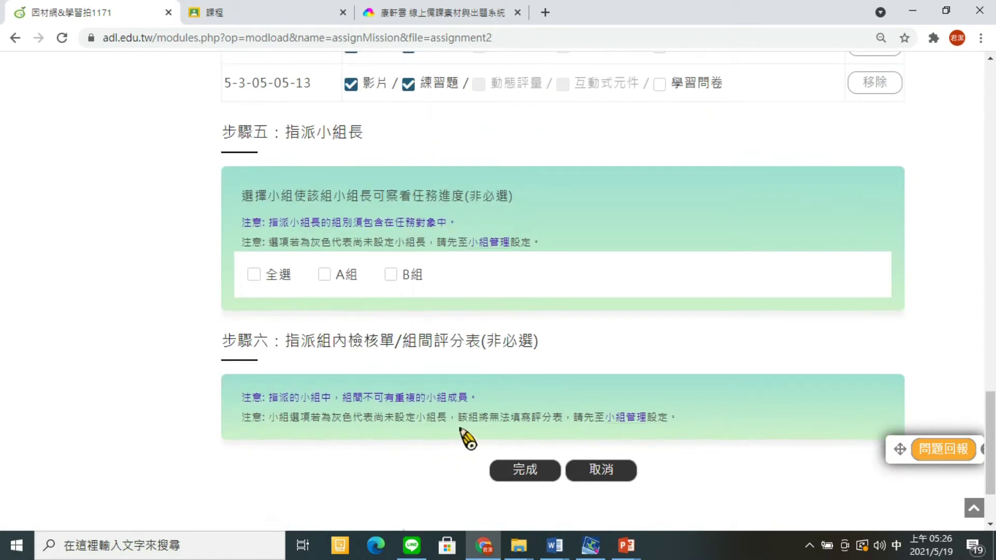
{"action": "left_click", "coordinate": [517, 473]}
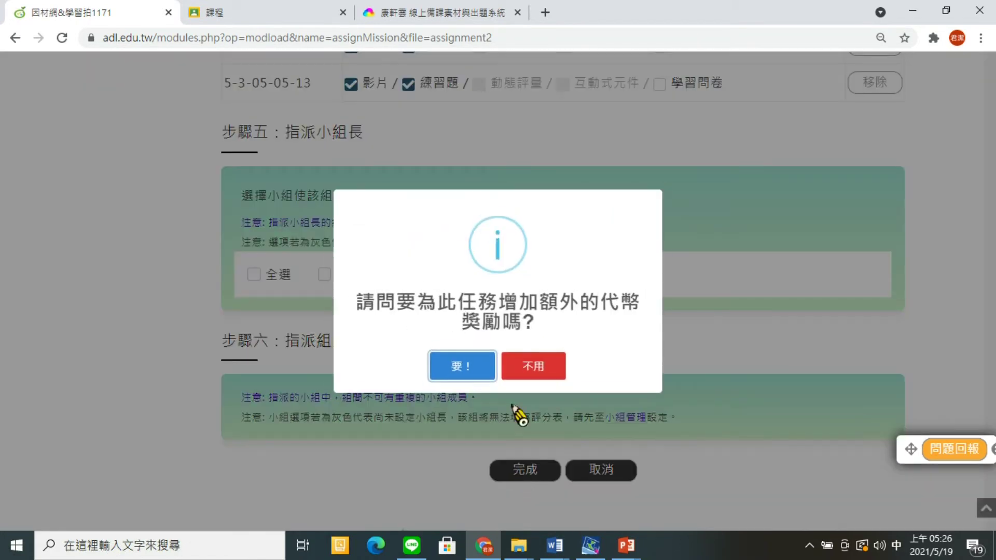
{"action": "left_click", "coordinate": [506, 367]}
{"action": "left_click", "coordinate": [501, 375]}
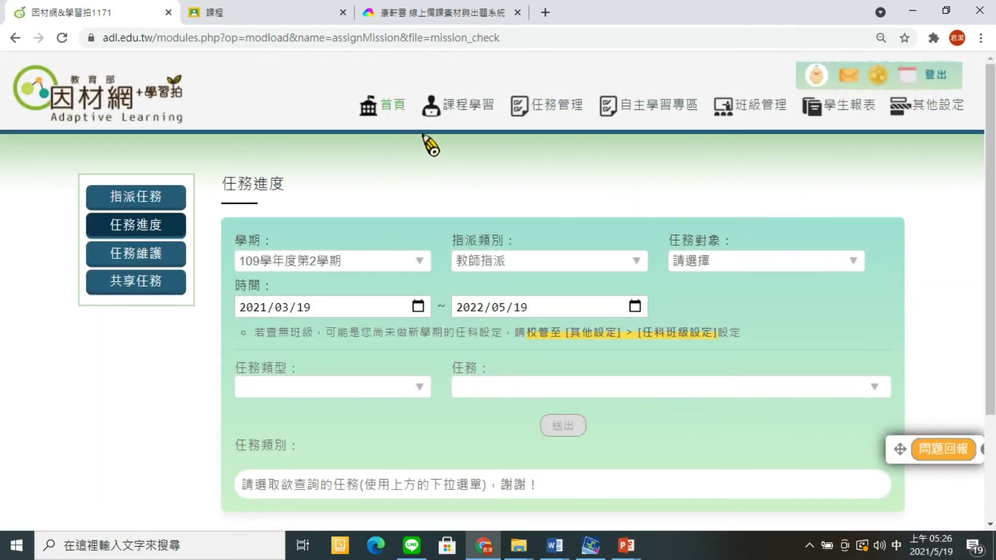
{"action": "left_click", "coordinate": [398, 103]}
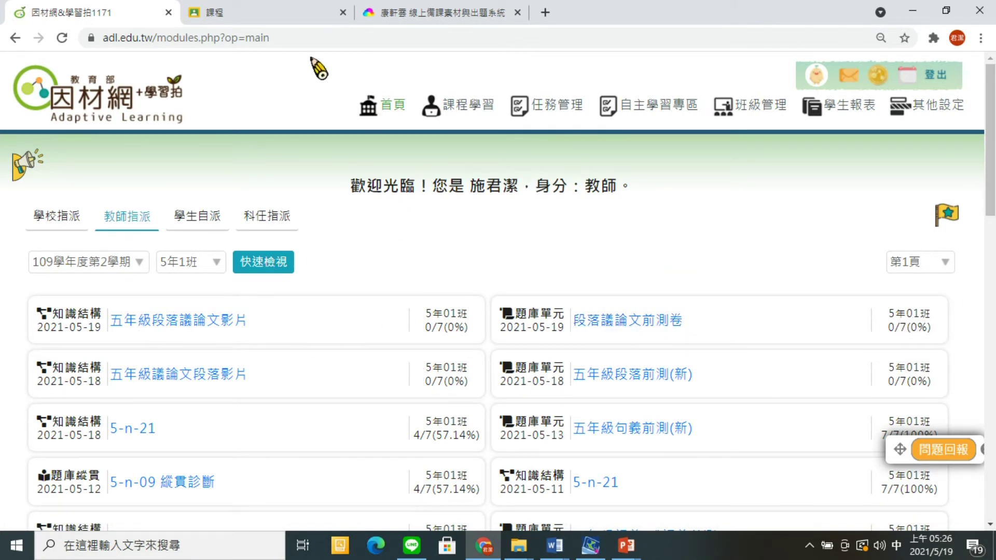
Switch to Google Classroom, look for Classroom among the Google apps and check the signed-in account
{"action": "left_click", "coordinate": [282, 14]}
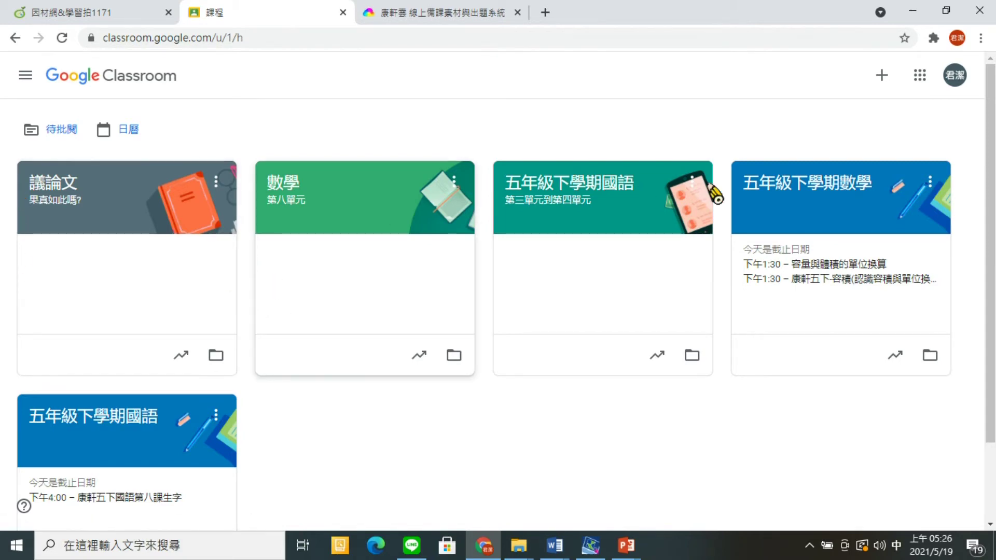
{"action": "left_click", "coordinate": [920, 76]}
{"action": "scroll", "coordinate": [908, 224], "scroll_direction": "down", "scroll_amount": 5}
{"action": "scroll", "coordinate": [801, 385], "scroll_direction": "down", "scroll_amount": 3}
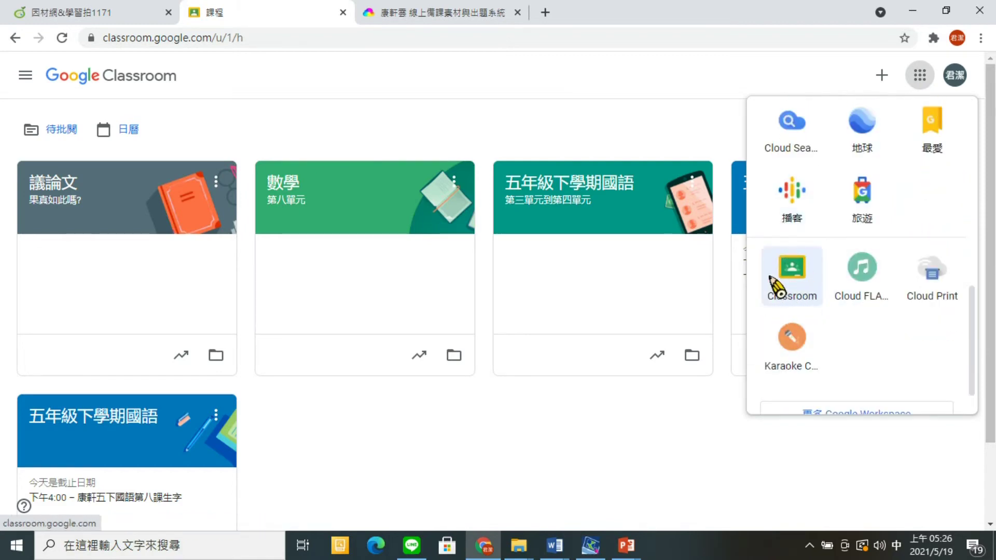
{"action": "left_click", "coordinate": [955, 76]}
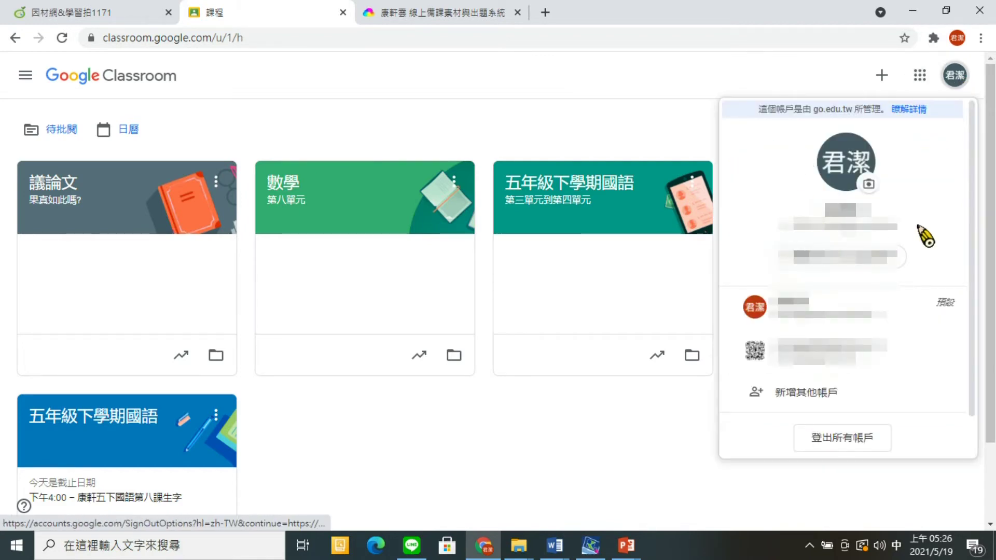
{"action": "left_click", "coordinate": [920, 75]}
{"action": "scroll", "coordinate": [793, 332], "scroll_direction": "down", "scroll_amount": 5}
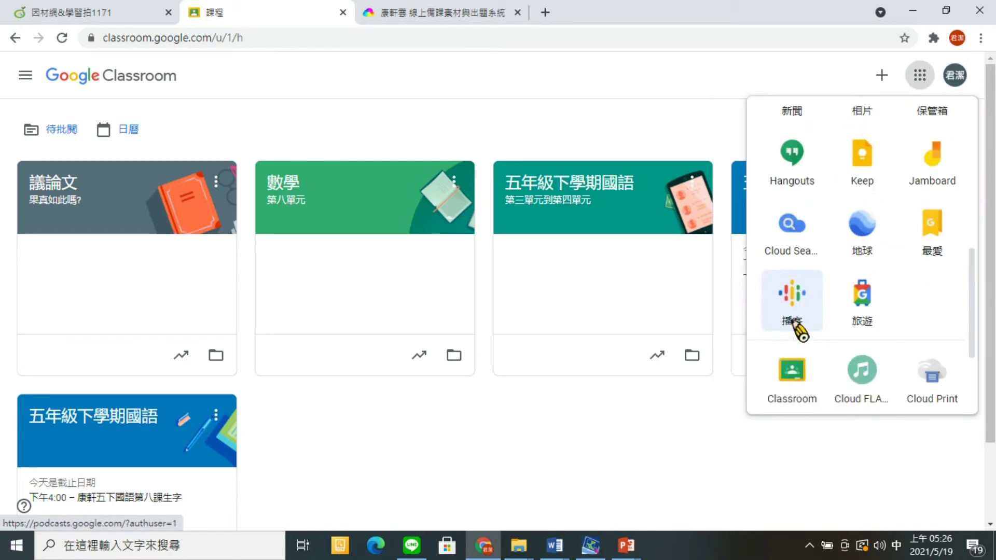
{"action": "scroll", "coordinate": [799, 332], "scroll_direction": "down", "scroll_amount": 3}
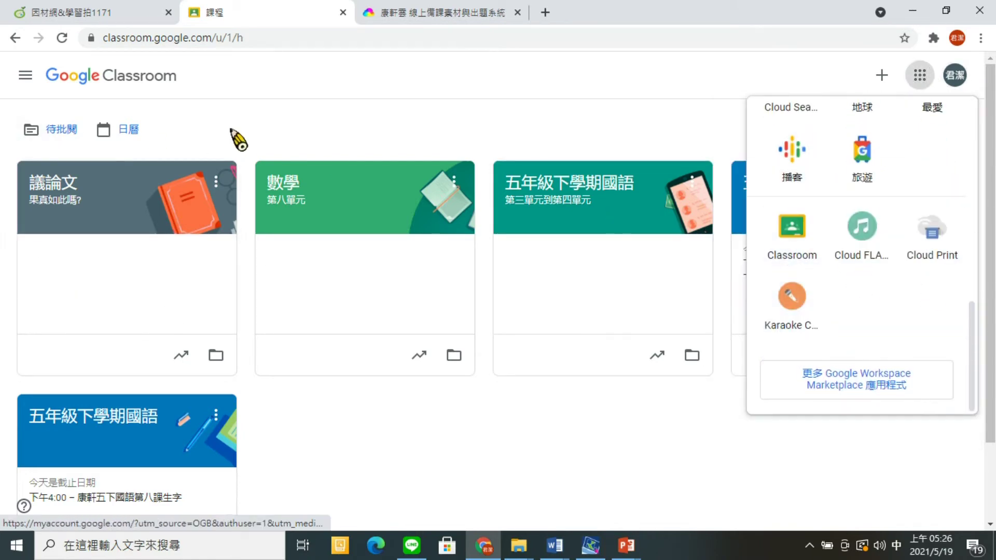
{"action": "left_click", "coordinate": [202, 141]}
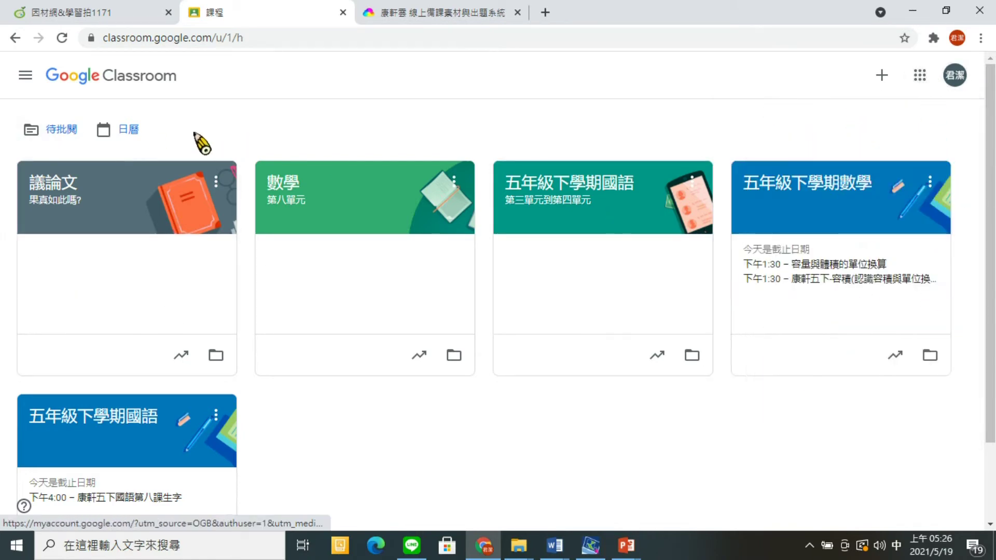
Look at the options for adding a course, then open the 議論文 course and look over its stream
{"action": "left_click", "coordinate": [882, 75]}
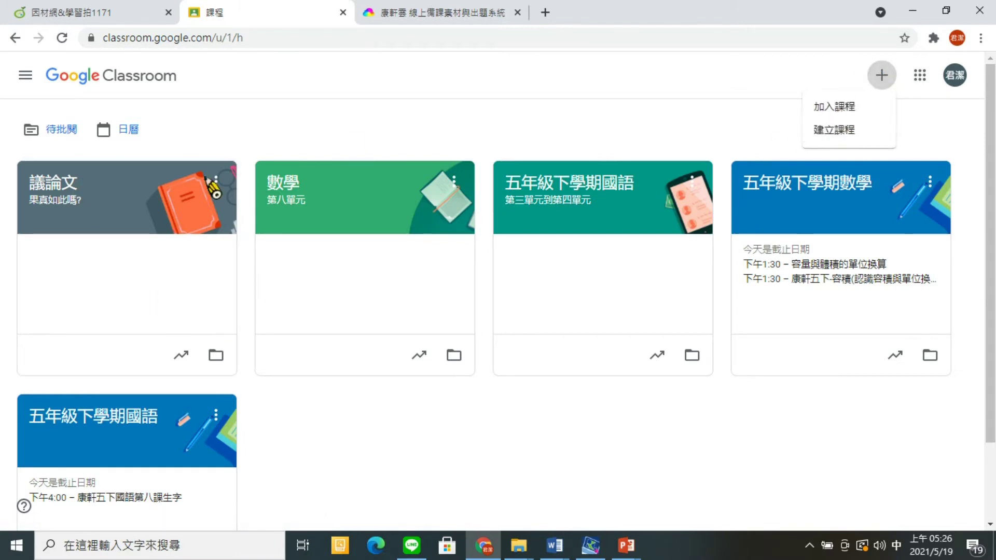
{"action": "left_click", "coordinate": [138, 221]}
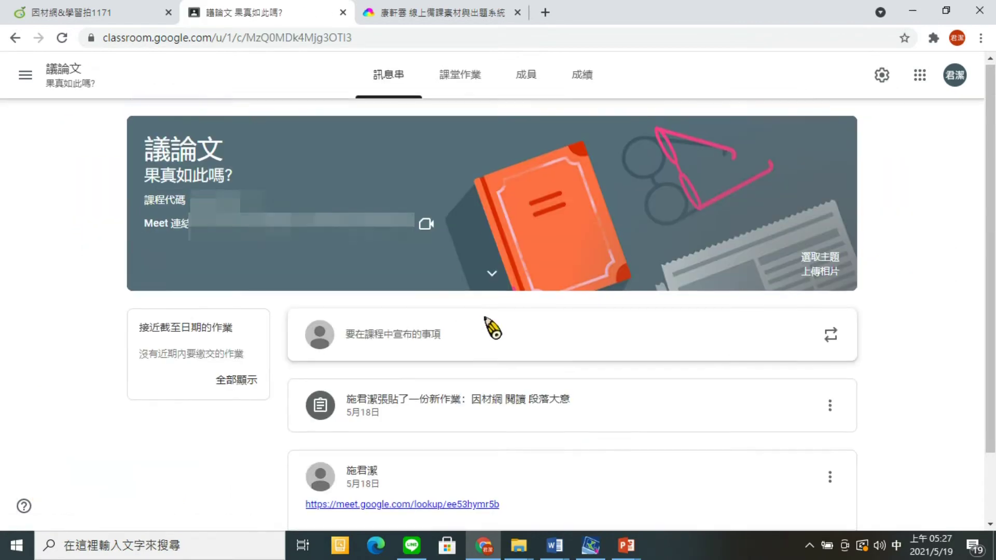
{"action": "scroll", "coordinate": [489, 326], "scroll_direction": "down", "scroll_amount": 2}
{"action": "scroll", "coordinate": [467, 374], "scroll_direction": "up", "scroll_amount": 2}
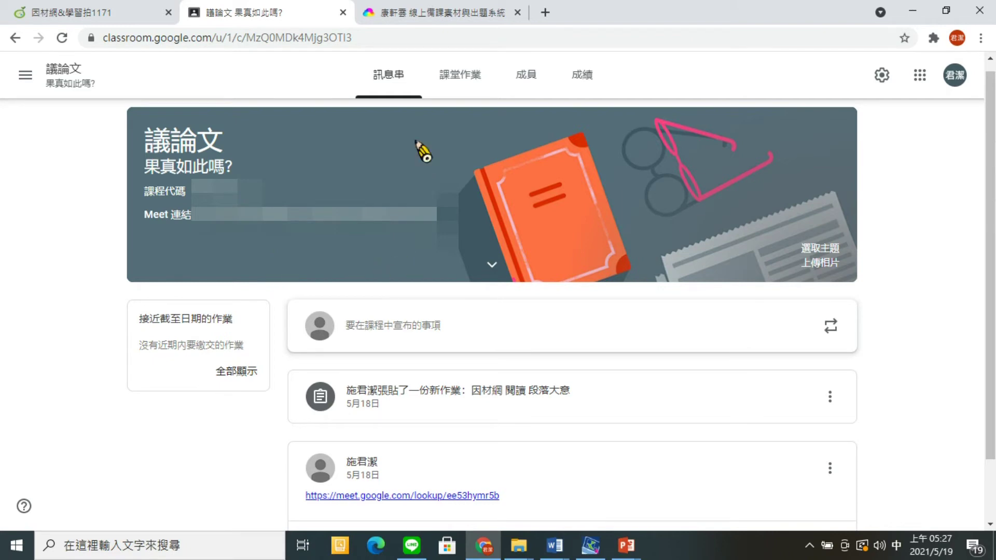
Open the course's assignment 因材網 閱讀 段落大意 and its attached document 果真如此嗎 論據段段落大意
{"action": "left_click", "coordinate": [447, 79]}
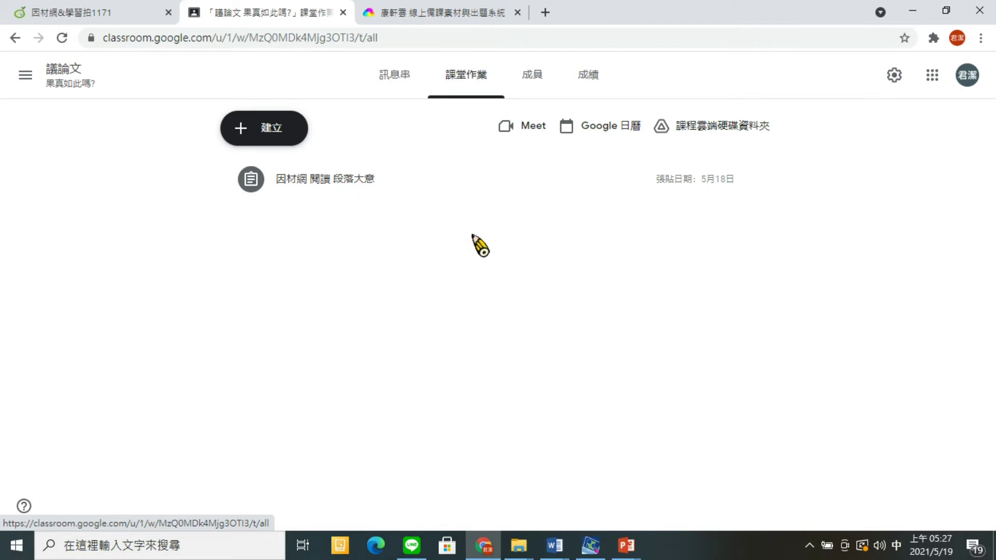
{"action": "left_click", "coordinate": [314, 191]}
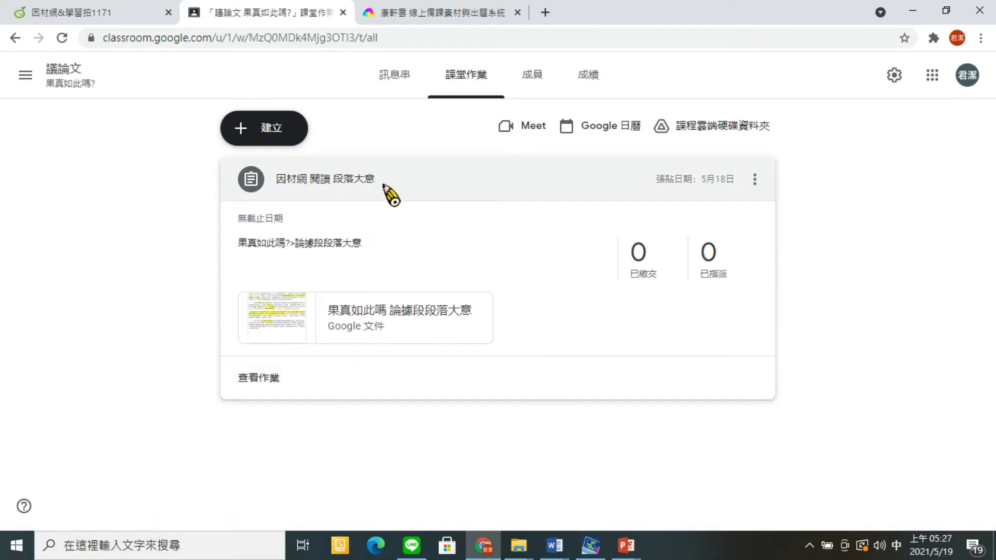
{"action": "left_click", "coordinate": [386, 328]}
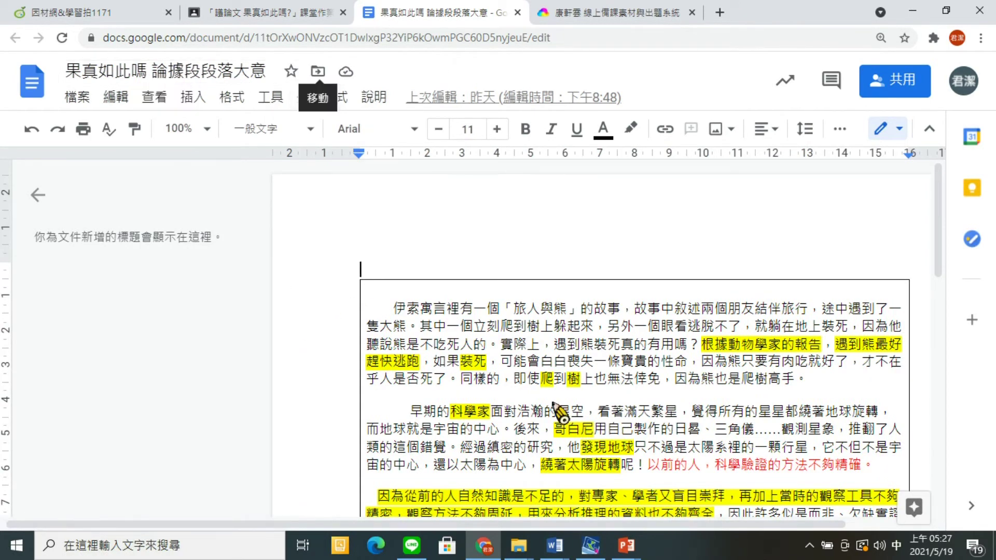
Extend the lower border of the document's text box and add the heading 段落大意 below the last paragraph
{"action": "scroll", "coordinate": [632, 415], "scroll_direction": "down", "scroll_amount": 3}
{"action": "scroll", "coordinate": [632, 415], "scroll_direction": "down", "scroll_amount": 3}
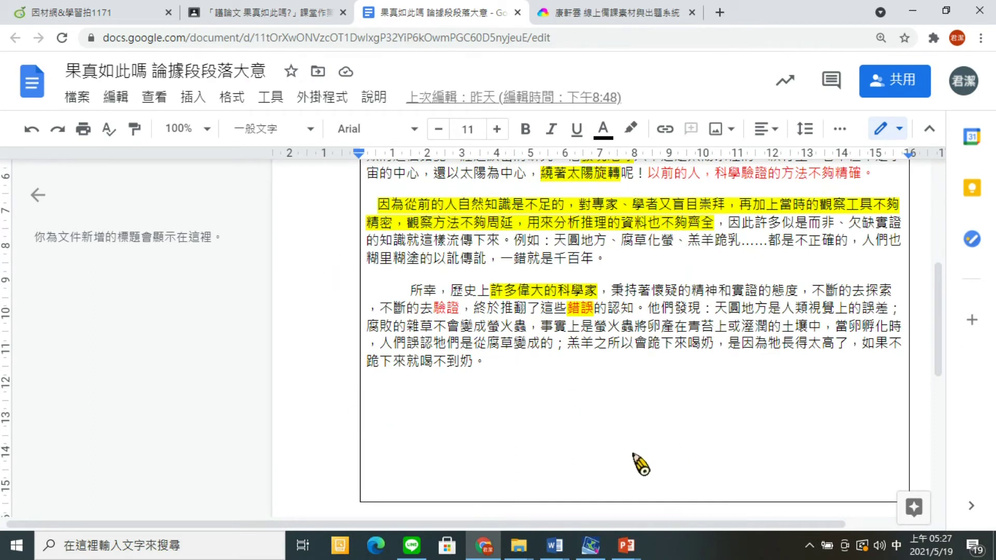
{"action": "scroll", "coordinate": [641, 465], "scroll_direction": "down", "scroll_amount": 3}
{"action": "left_click_drag", "start_coordinate": [650, 357], "coordinate": [649, 421]}
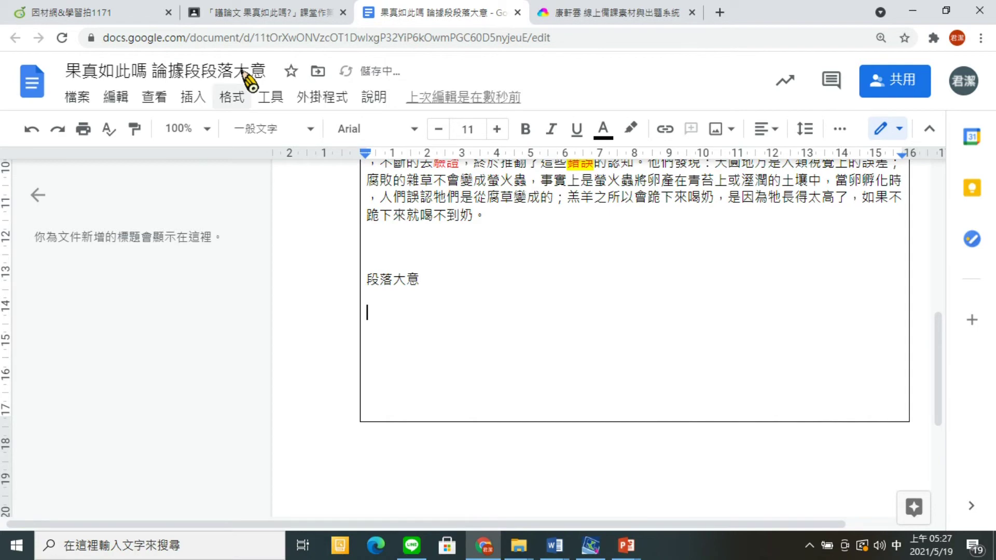
{"action": "left_click", "coordinate": [277, 16]}
{"action": "left_click", "coordinate": [452, 16]}
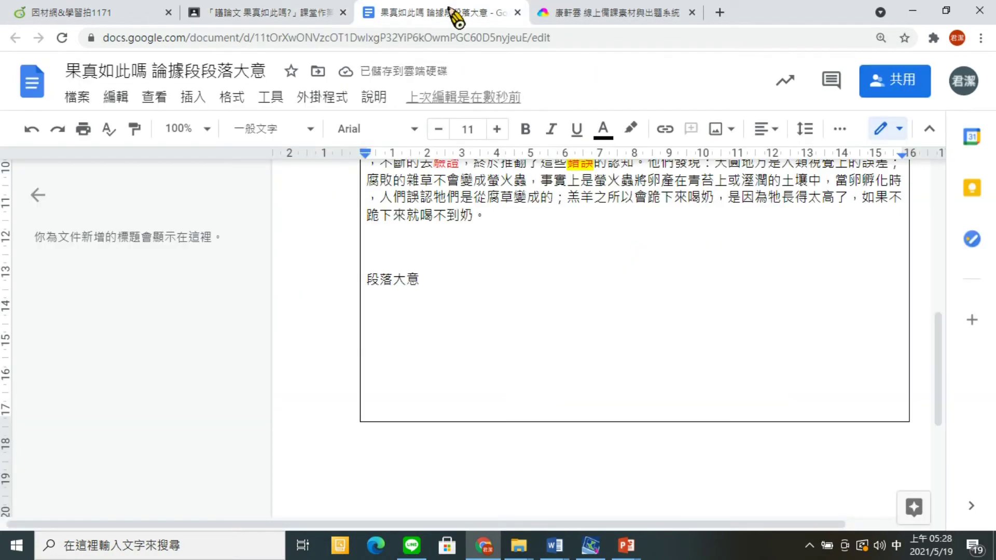
{"action": "left_click", "coordinate": [518, 9]}
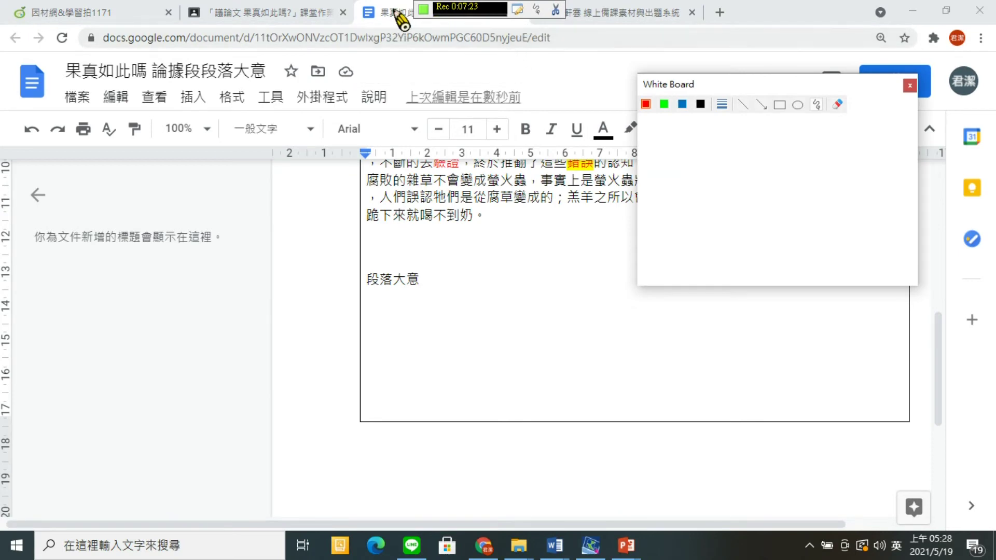
{"action": "left_click", "coordinate": [909, 86]}
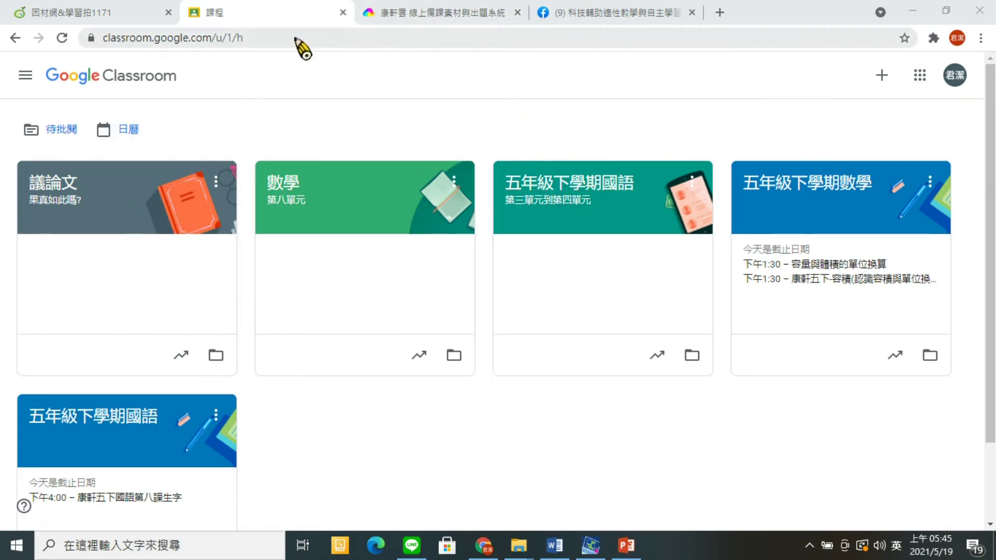
{"action": "left_click", "coordinate": [90, 15]}
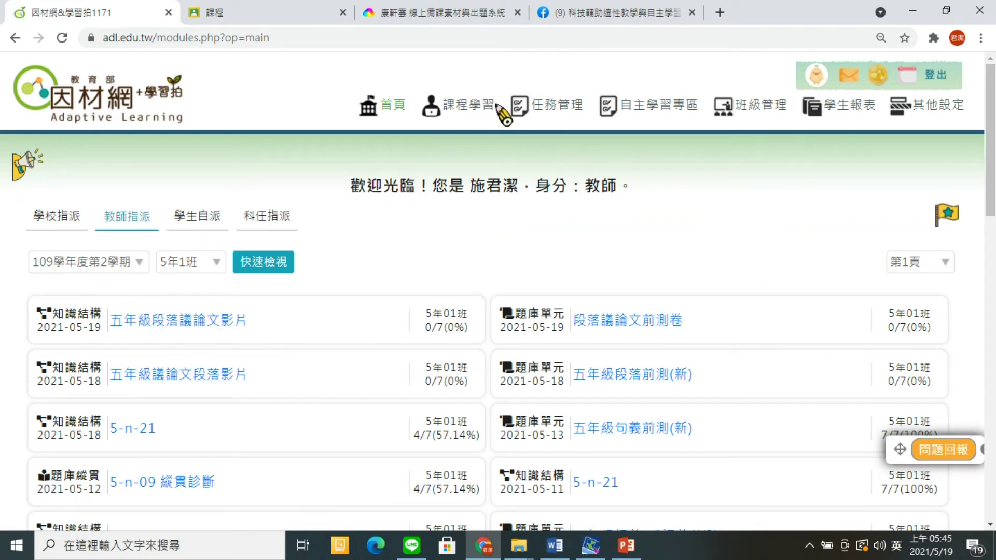
{"action": "mouse_move", "coordinate": [556, 106]}
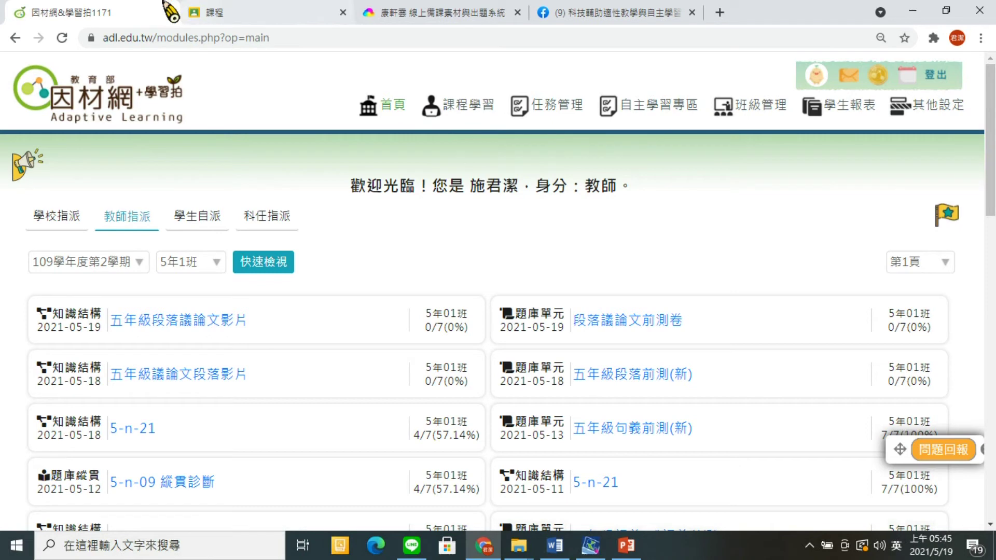
Switch to Google Classroom and start creating a new course with the name 議論文
{"action": "left_click", "coordinate": [268, 11]}
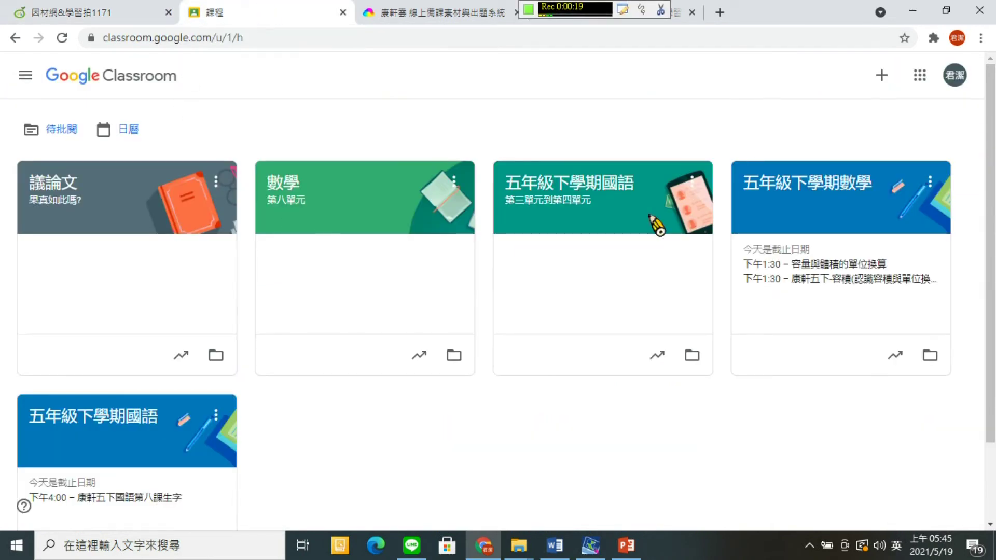
{"action": "left_click", "coordinate": [891, 81]}
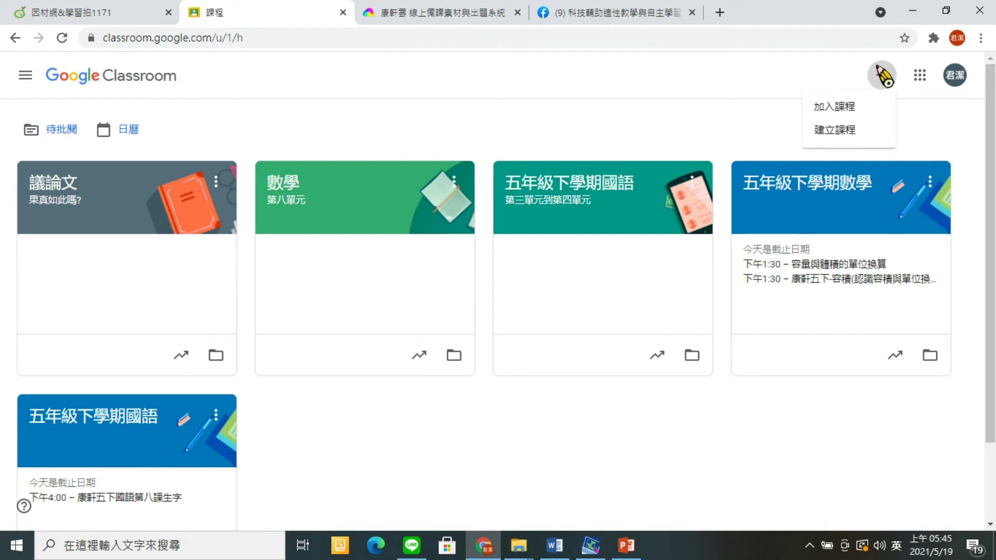
{"action": "left_click", "coordinate": [850, 134]}
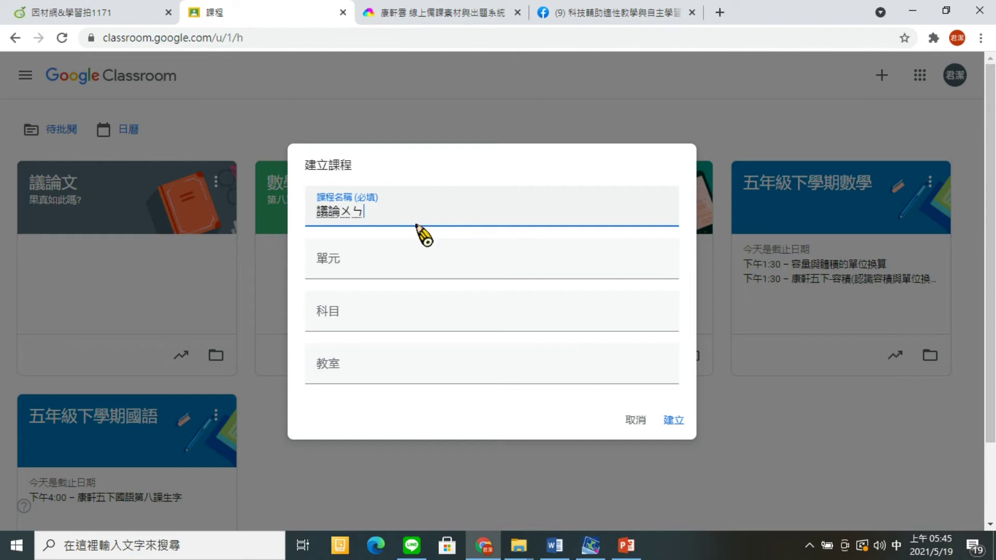
{"action": "key", "text": "Tab"}
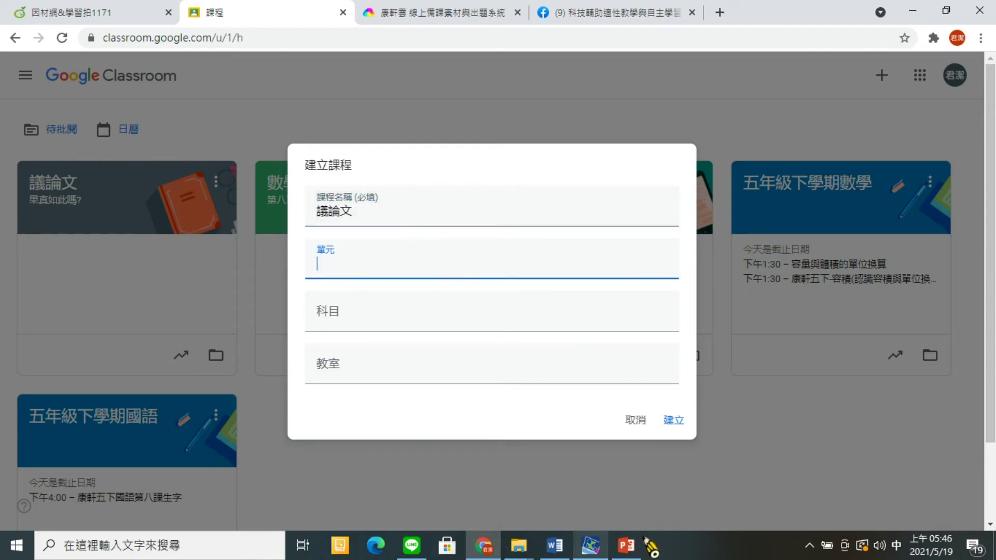
Copy the lesson title 追夢的翅膀 from the first slide of the PowerPoint presentation into the new course's 單元 field
{"action": "left_click", "coordinate": [630, 550]}
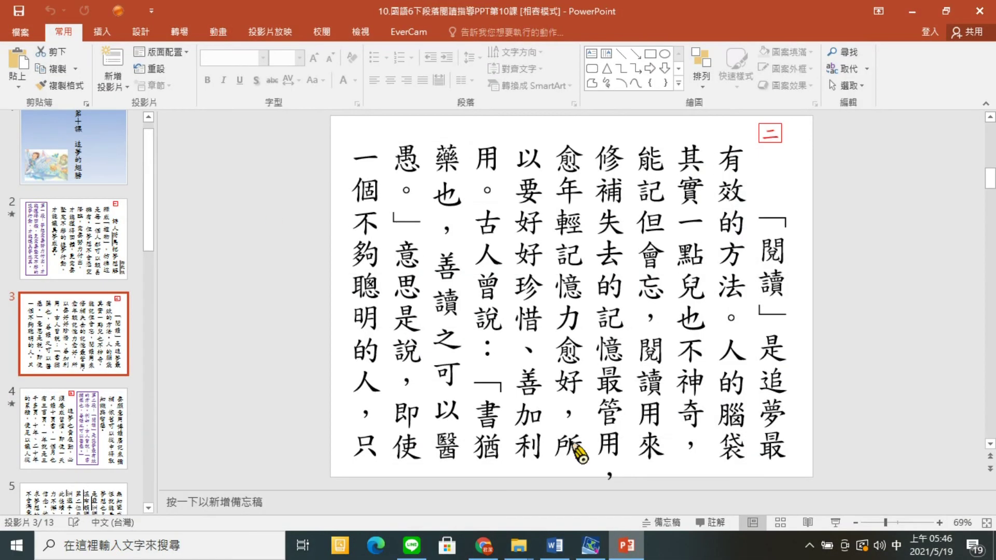
{"action": "left_click", "coordinate": [26, 133]}
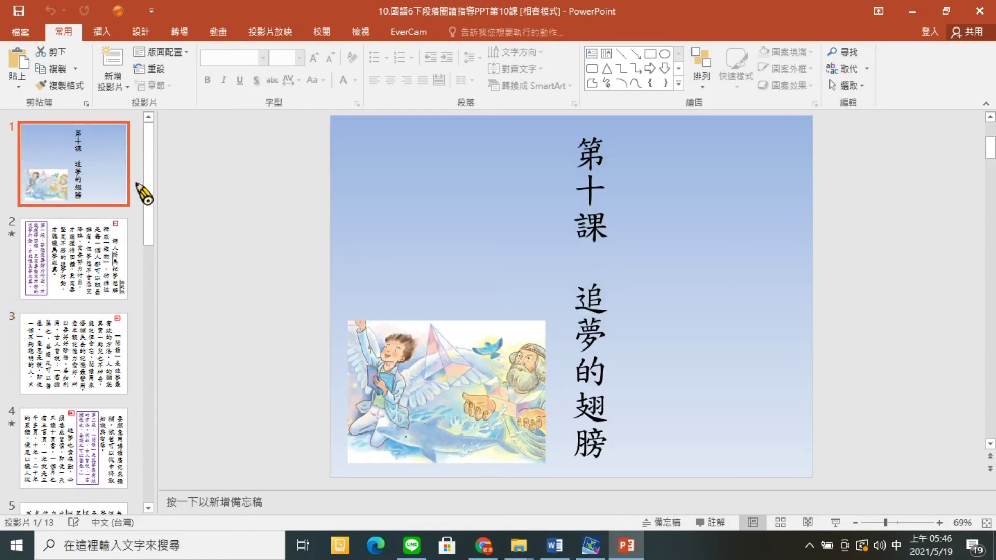
{"action": "left_click_drag", "start_coordinate": [594, 286], "coordinate": [597, 450]}
{"action": "key", "text": "ctrl+c"}
{"action": "key", "text": "alt+Tab"}
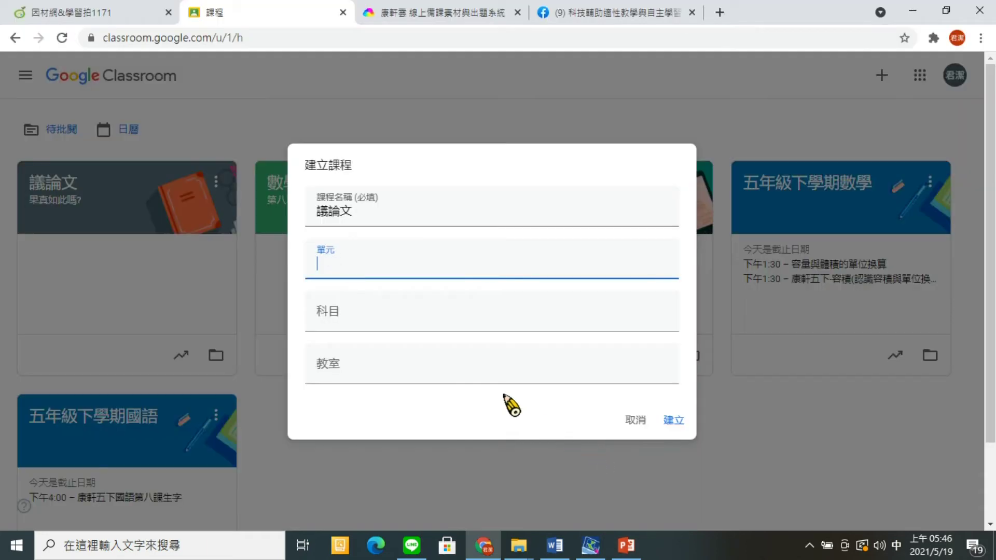
{"action": "key", "text": "ctrl+v"}
Set the course's subject to 國語 and its classroom to 六甲, and create the course
{"action": "left_click", "coordinate": [395, 318]}
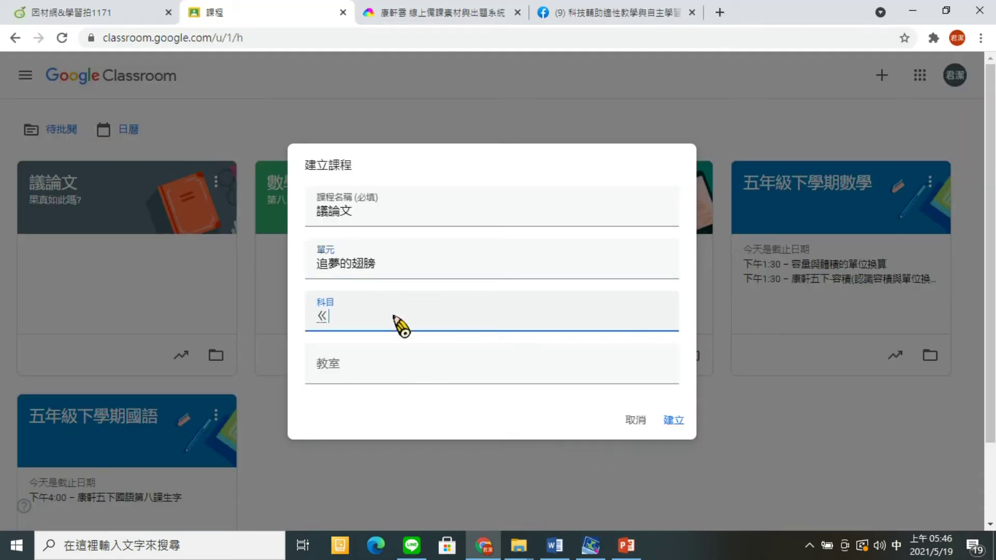
{"action": "key", "text": "Tab"}
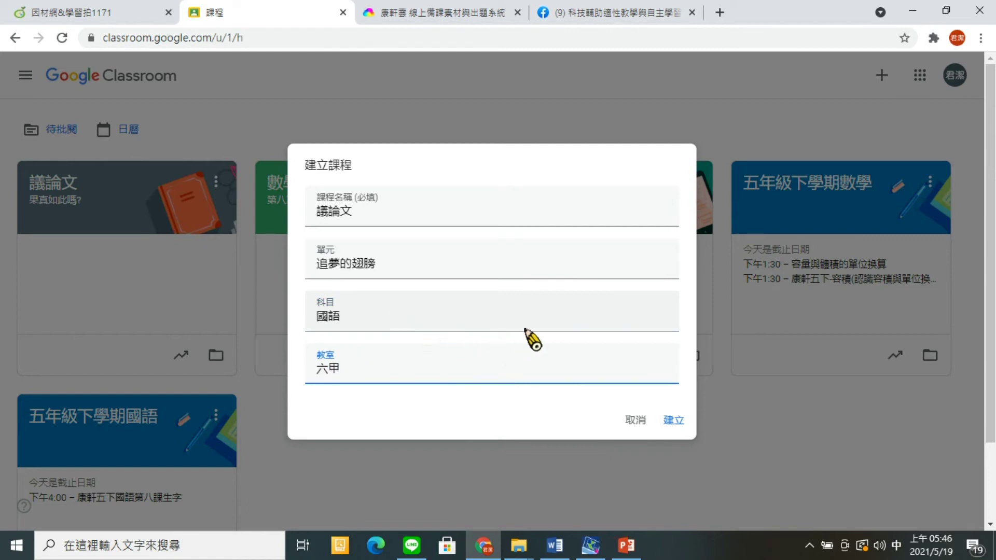
{"action": "left_click", "coordinate": [674, 421]}
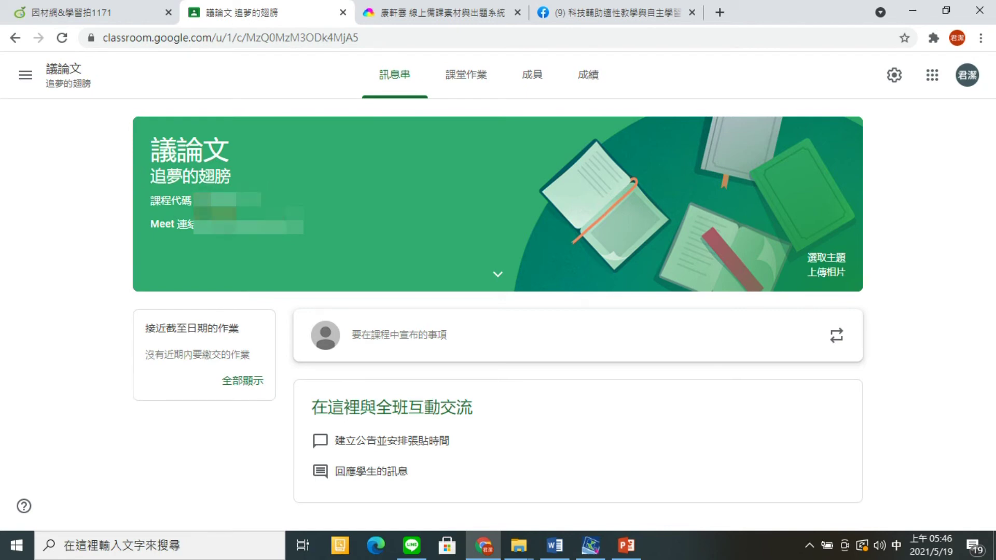
View the new course's class code enlarged and close it again
{"action": "left_click", "coordinate": [248, 212]}
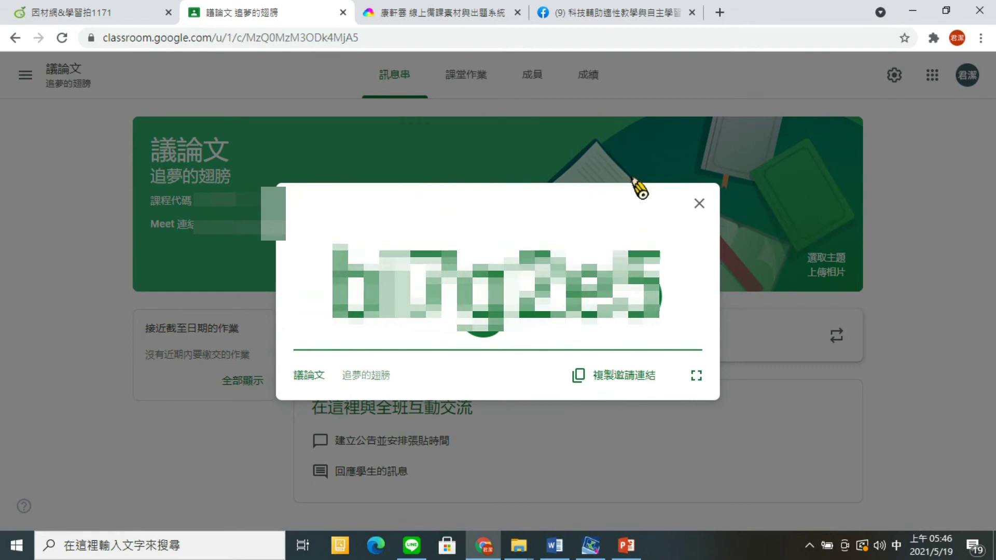
{"action": "left_click", "coordinate": [700, 203]}
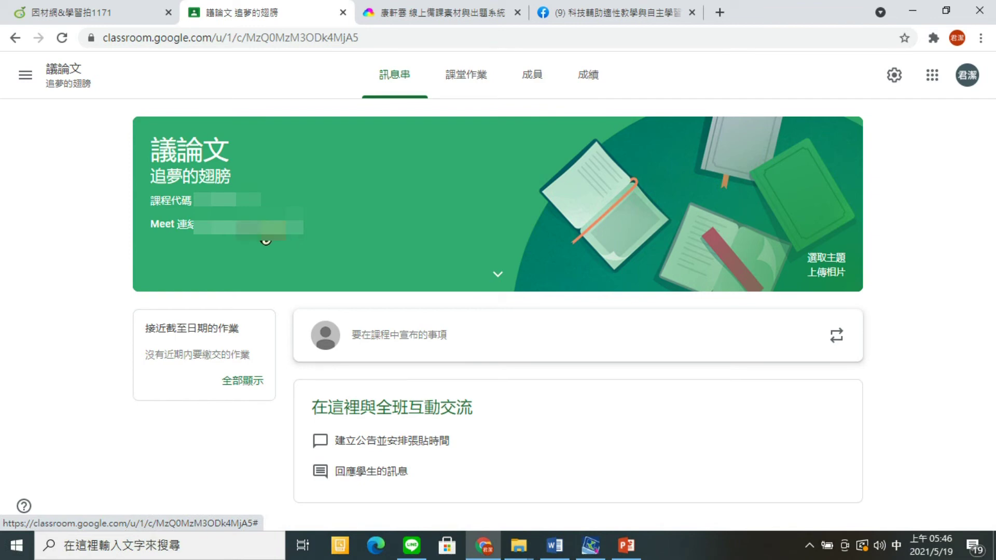
Generate and save a Meet link for the course that students can see, and check the meeting page it opens
{"action": "left_click", "coordinate": [265, 240]}
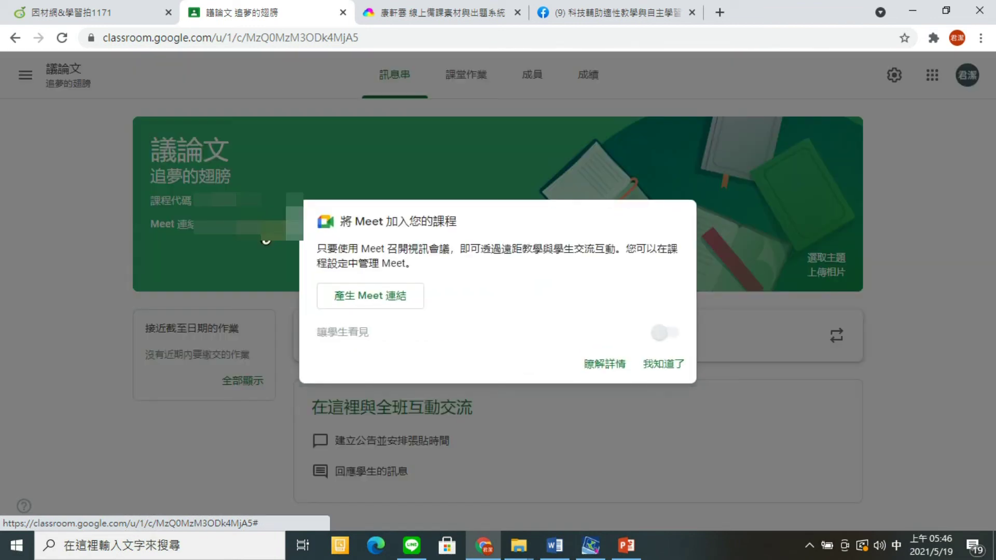
{"action": "left_click", "coordinate": [341, 301]}
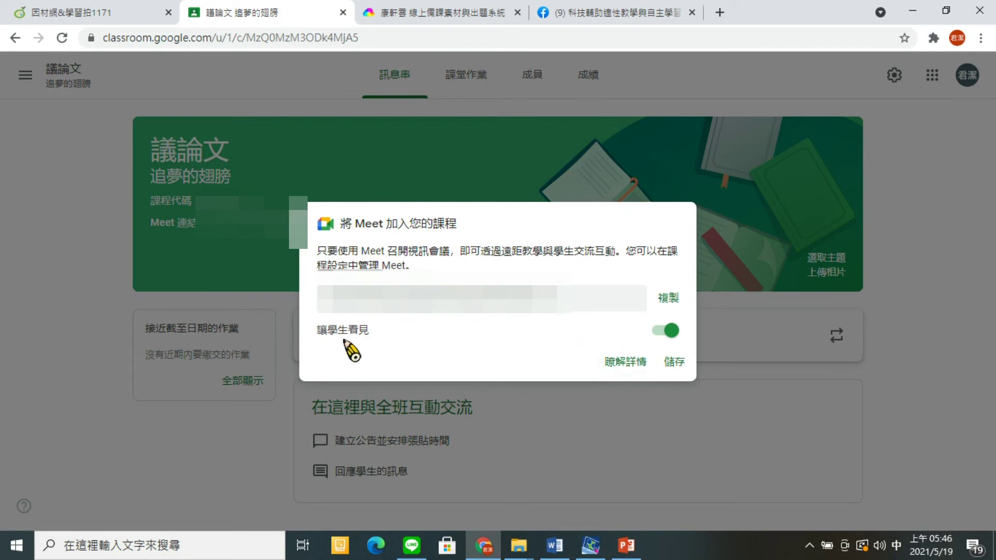
{"action": "left_click", "coordinate": [677, 363]}
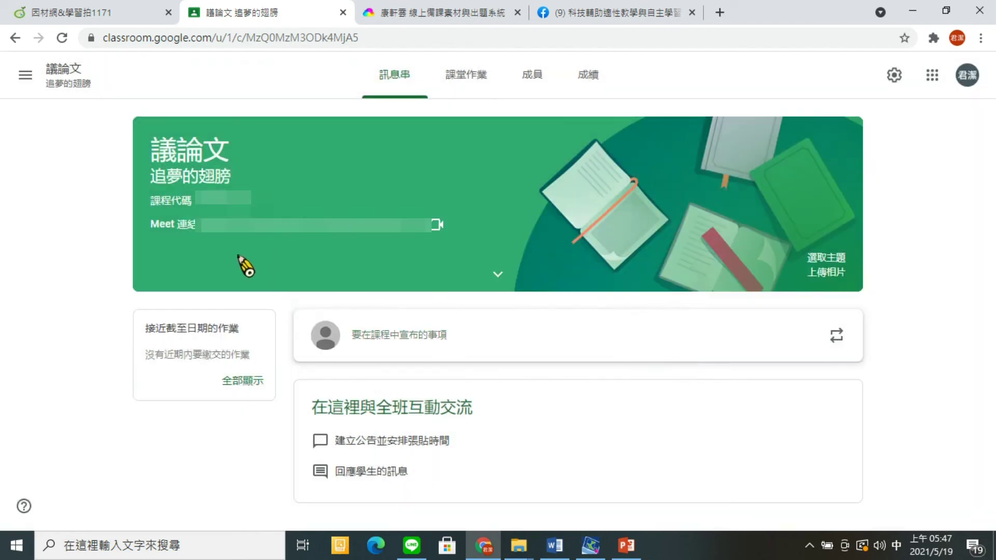
{"action": "left_click", "coordinate": [247, 227]}
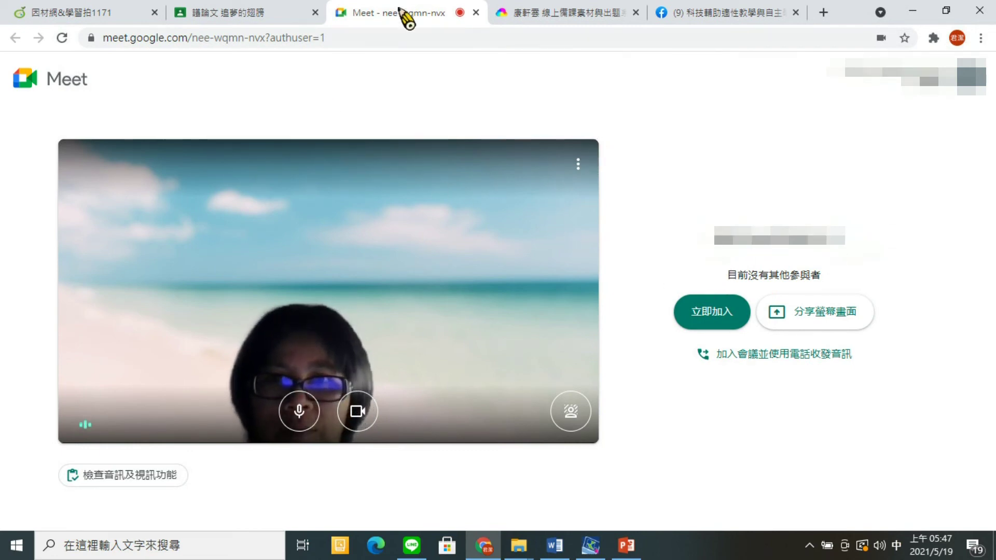
{"action": "left_click", "coordinate": [475, 13]}
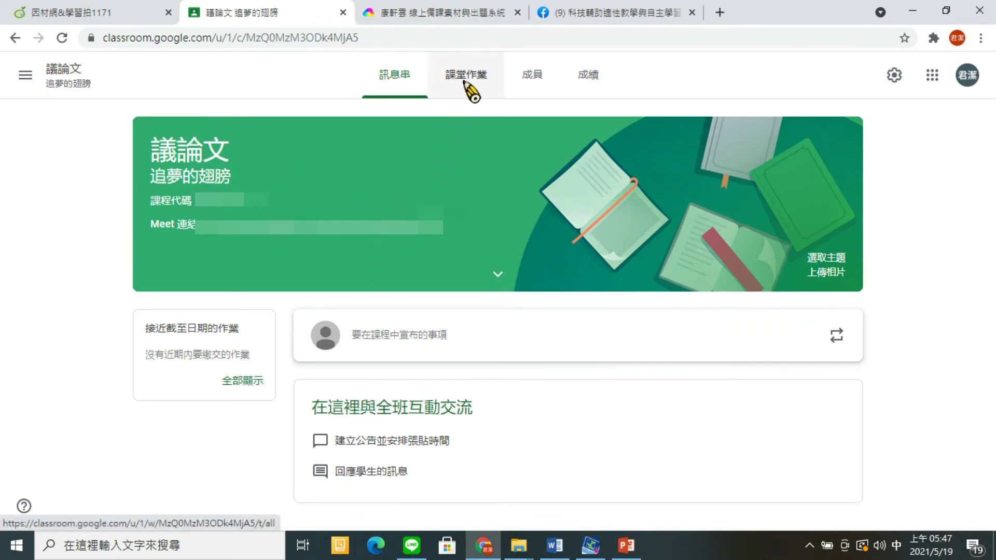
Start a new assignment in the course's classwork with the title 追夢的翅膀段落大意學習單, dismissing the originality report notice
{"action": "left_click", "coordinate": [470, 88]}
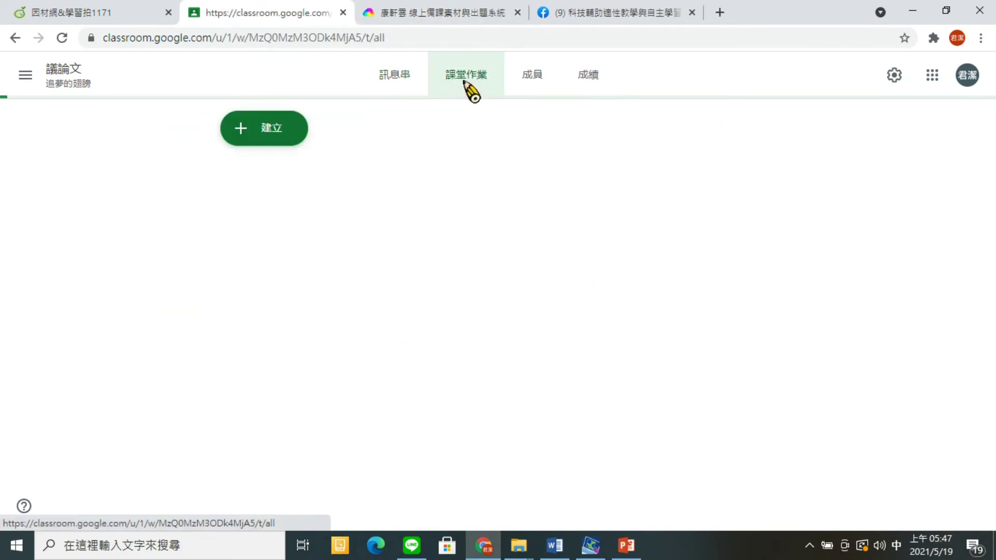
{"action": "left_click", "coordinate": [248, 136]}
{"action": "left_click", "coordinate": [282, 177]}
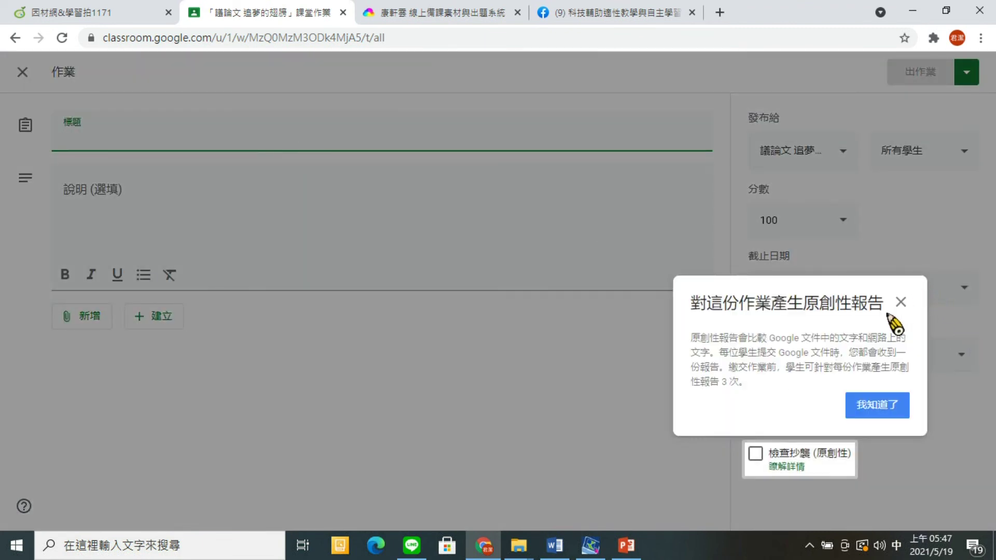
{"action": "left_click", "coordinate": [902, 302]}
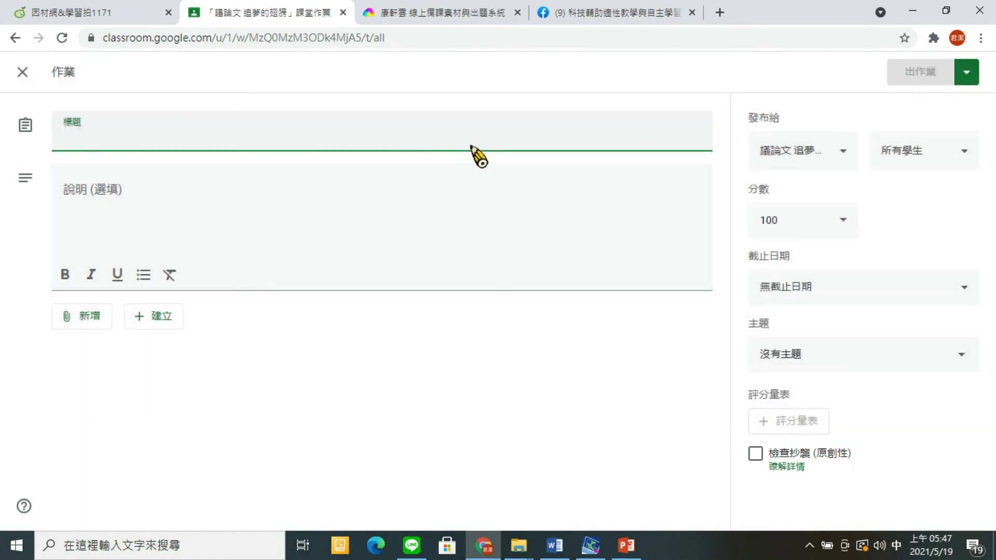
{"action": "type", "text": "追夢的翅膀"}
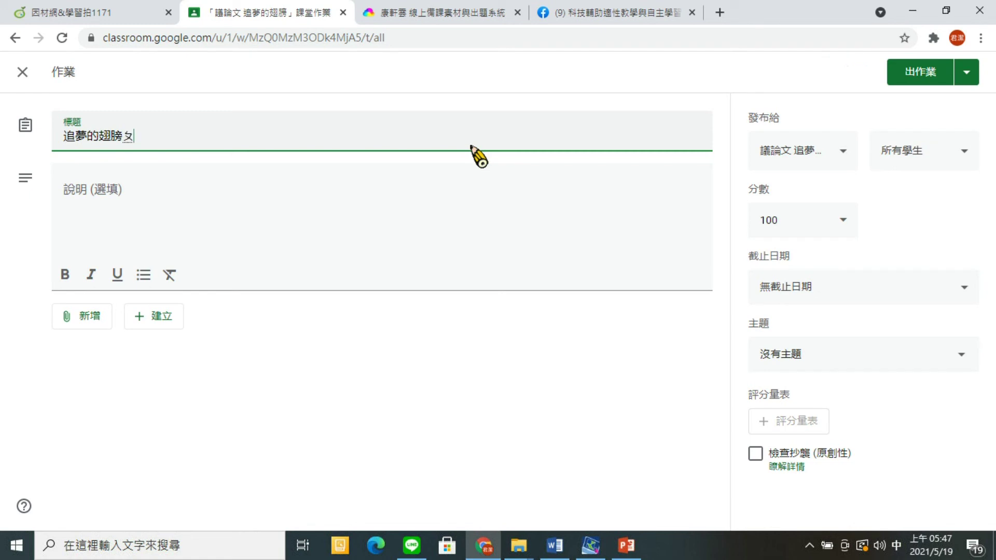
{"action": "type", "text": "段落大意學習單"}
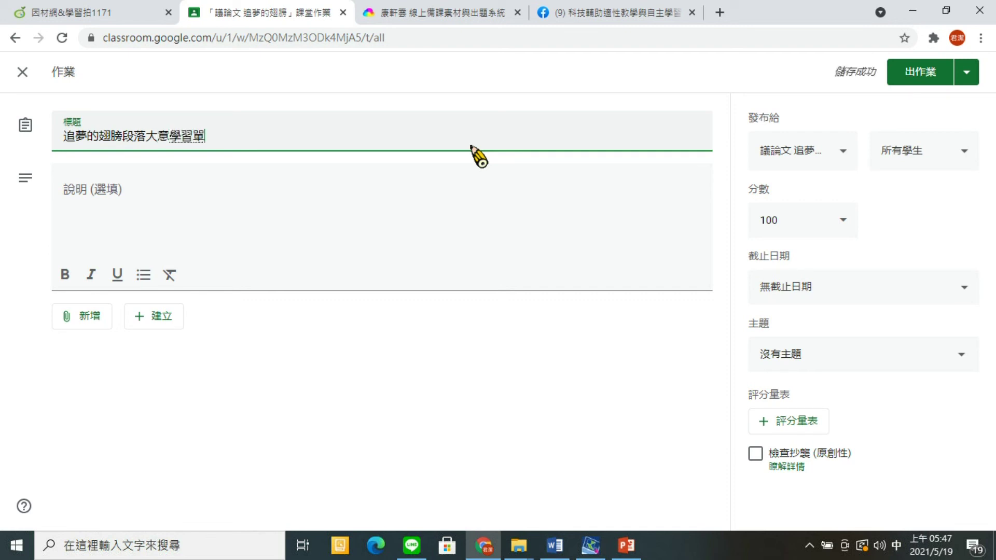
Add the assignment description 請填寫追夢的翅膀學習單 and shorten the title to 追夢的翅膀學習單
{"action": "key", "text": "Tab"}
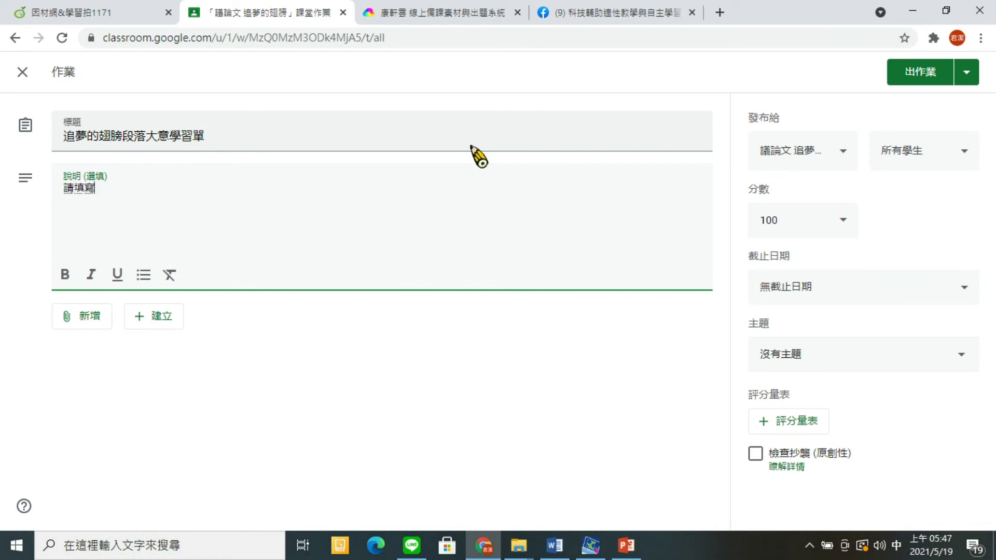
{"action": "type", "text": "請填寫追夢"}
{"action": "type", "text": "ㄤˇ"}
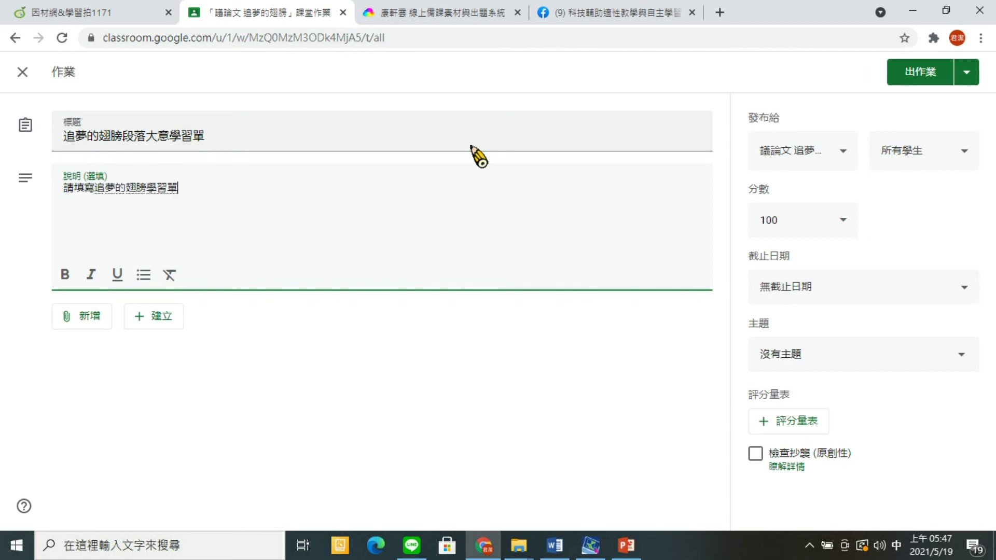
{"action": "left_click", "coordinate": [173, 147]}
{"action": "key", "text": "BackSpace"}
{"action": "key", "text": "BackSpace"}
{"action": "key", "text": "BackSpace"}
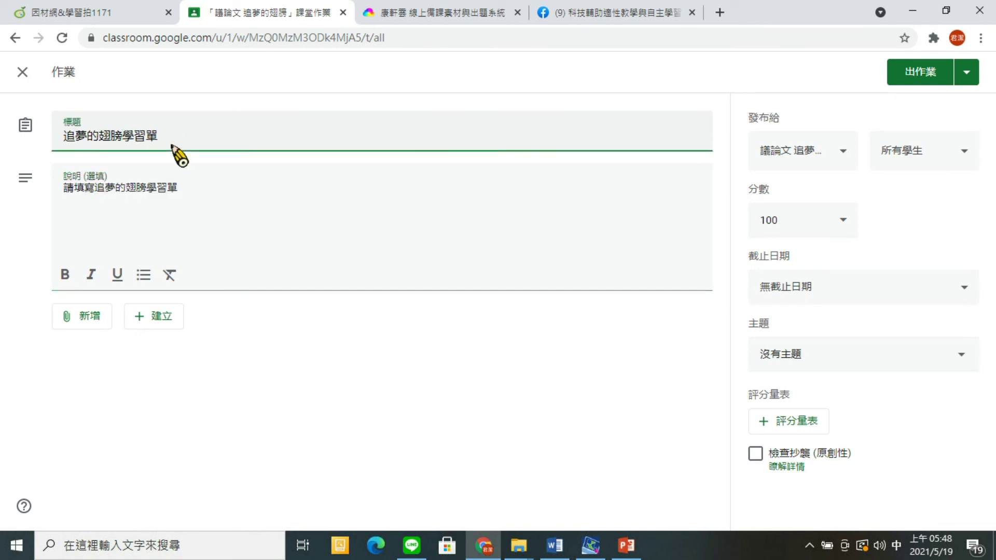
Create a Google Docs document for the assignment and copy the whole table of the Word worksheet 6下10.追夢的翅膀 議論文學習單 into it
{"action": "left_click", "coordinate": [145, 320]}
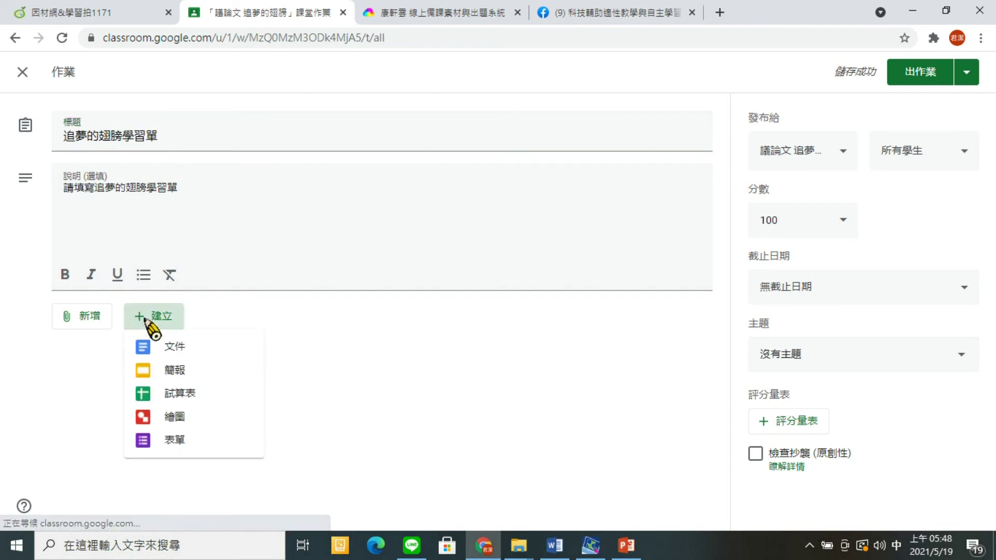
{"action": "left_click", "coordinate": [167, 354]}
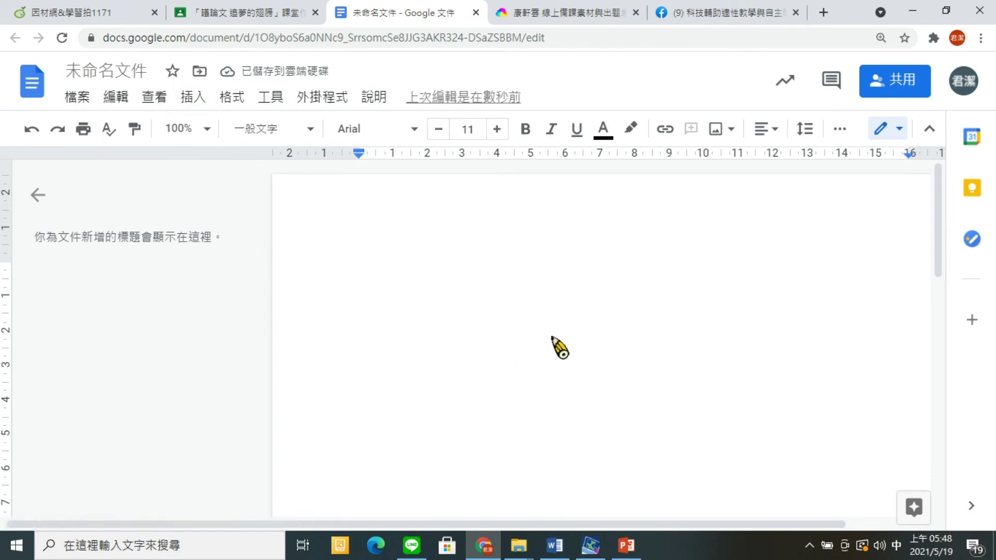
{"action": "left_click", "coordinate": [555, 545]}
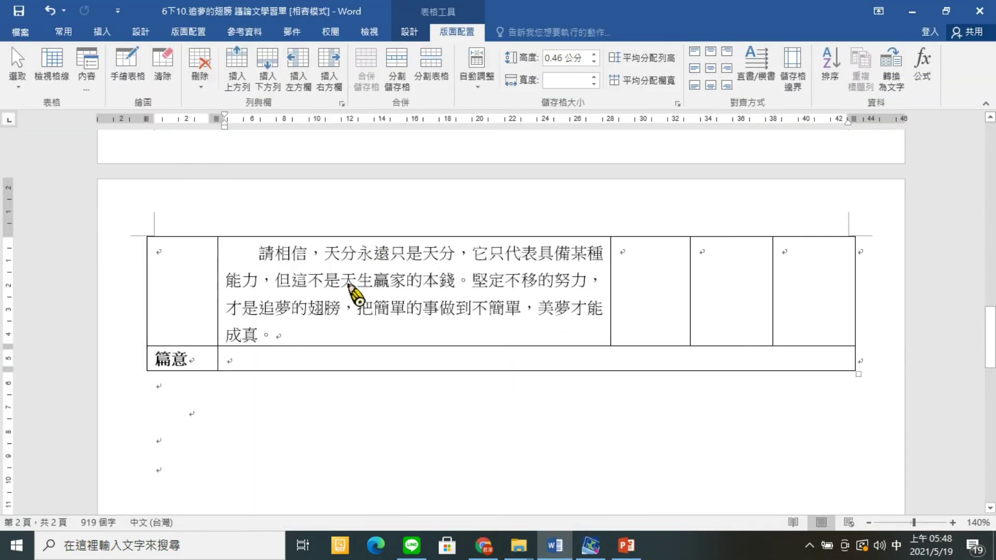
{"action": "scroll", "coordinate": [353, 293], "scroll_direction": "up", "scroll_amount": 15}
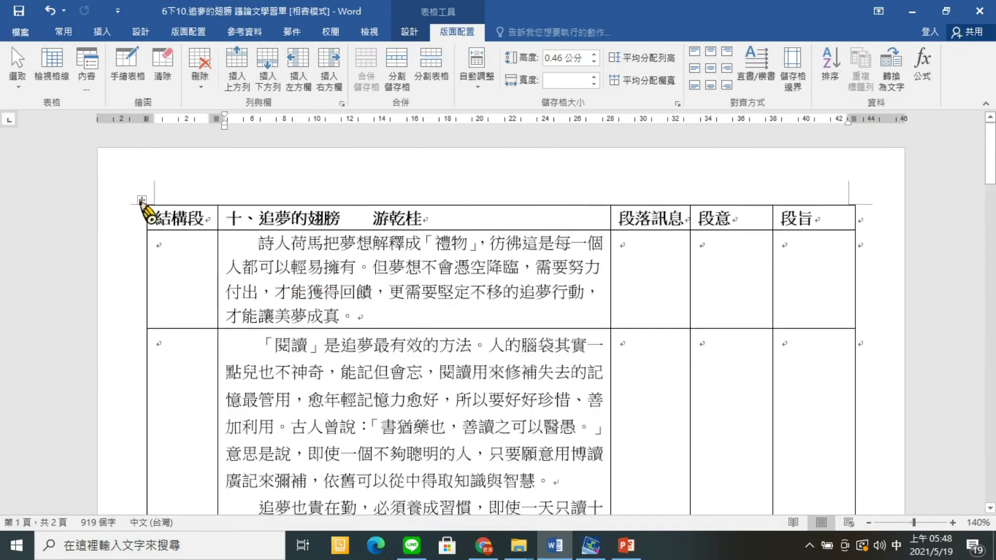
{"action": "left_click", "coordinate": [142, 200]}
{"action": "key", "text": "ctrl+c"}
{"action": "key", "text": "alt+Tab"}
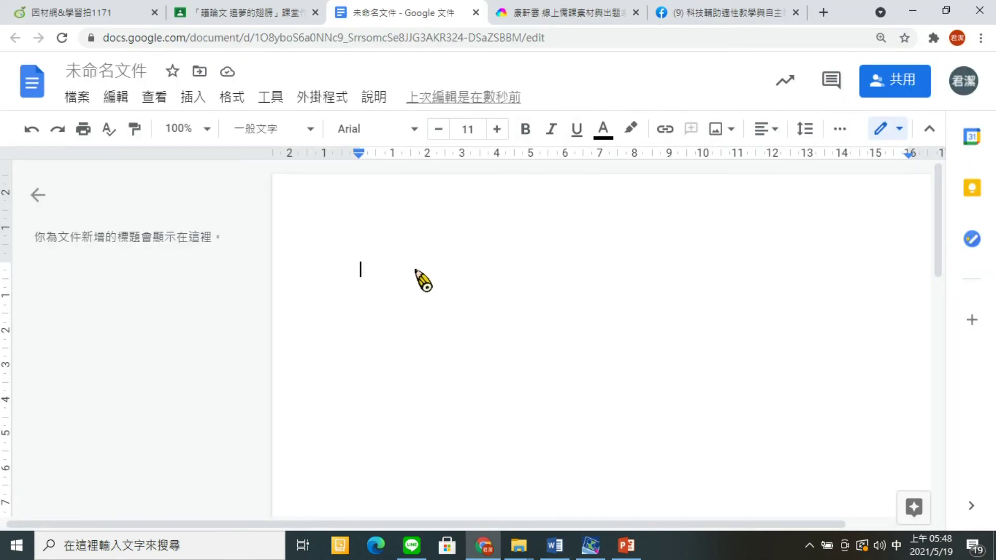
{"action": "key", "text": "ctrl+v"}
{"action": "scroll", "coordinate": [516, 366], "scroll_direction": "up", "scroll_amount": 20}
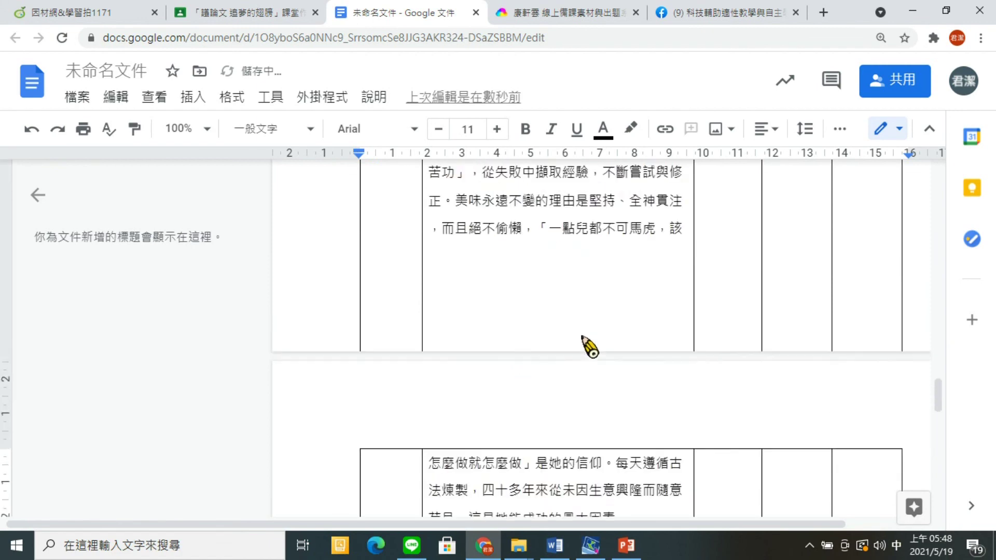
{"action": "scroll", "coordinate": [586, 337], "scroll_direction": "up", "scroll_amount": 4}
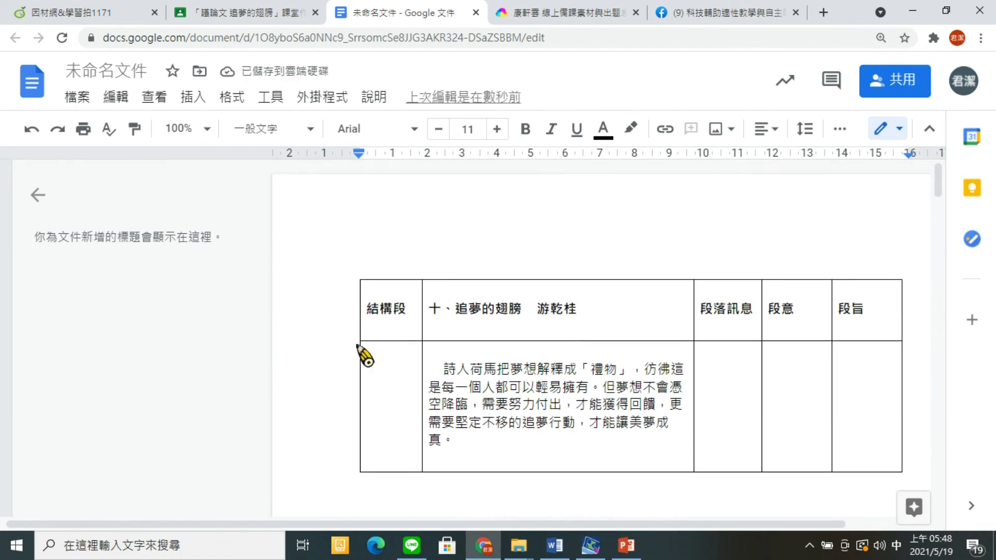